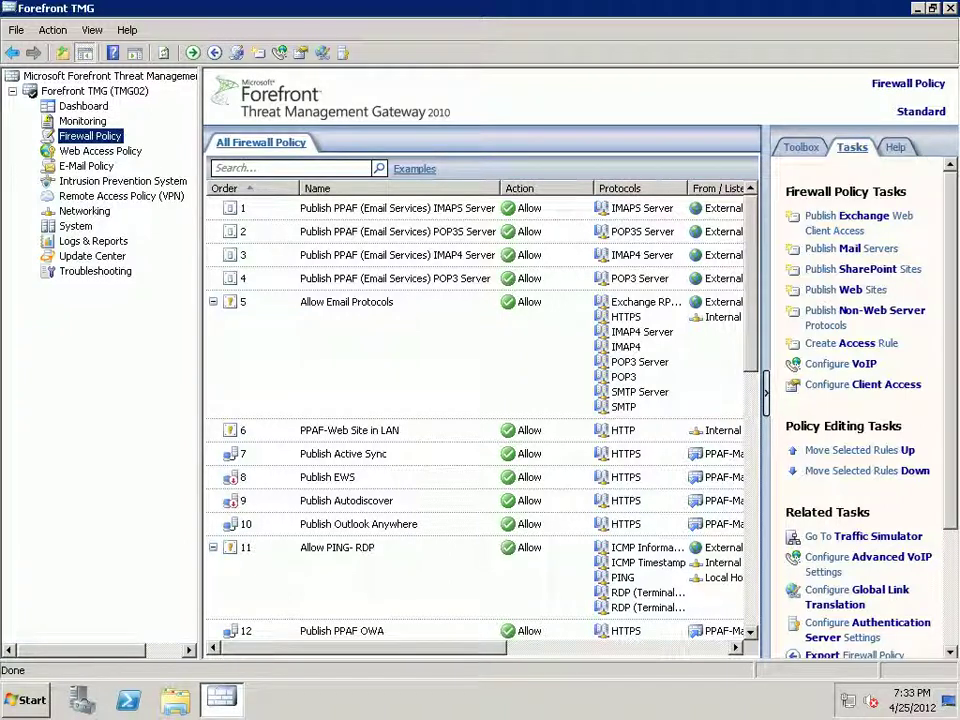
- Show the Web Access Policy rules and select the Blocked Web Sites deny rule
click(100, 150)
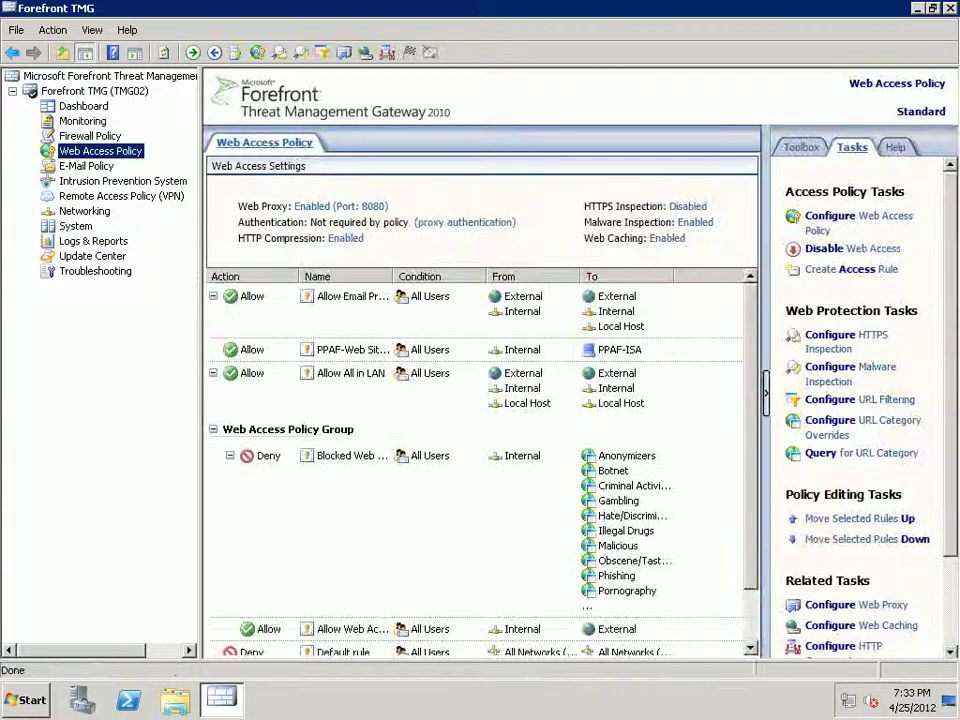
click(350, 456)
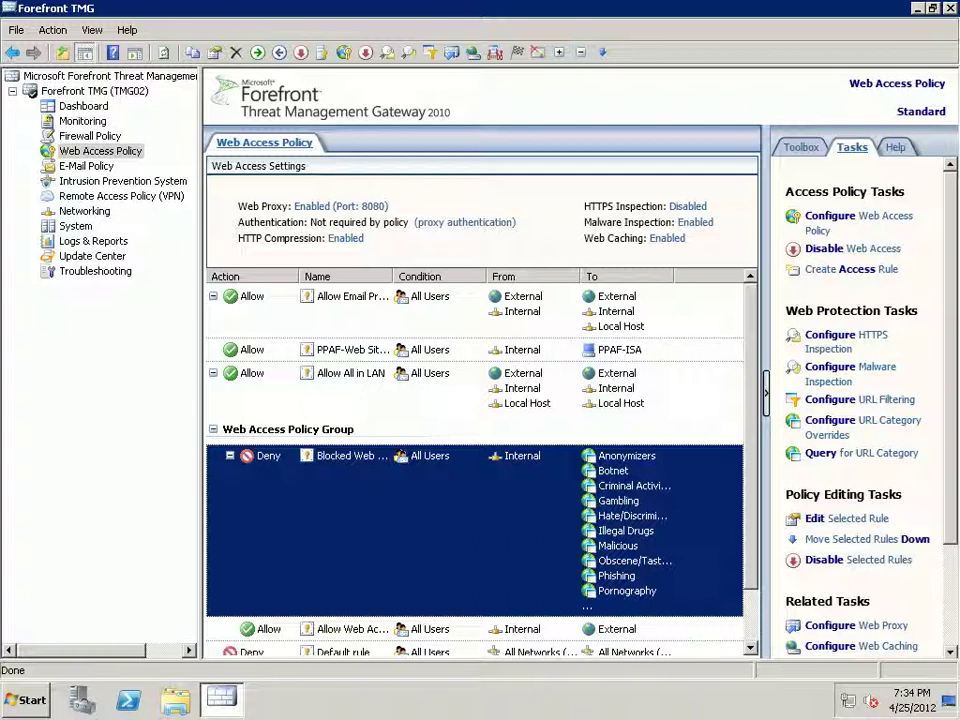
click(862, 453)
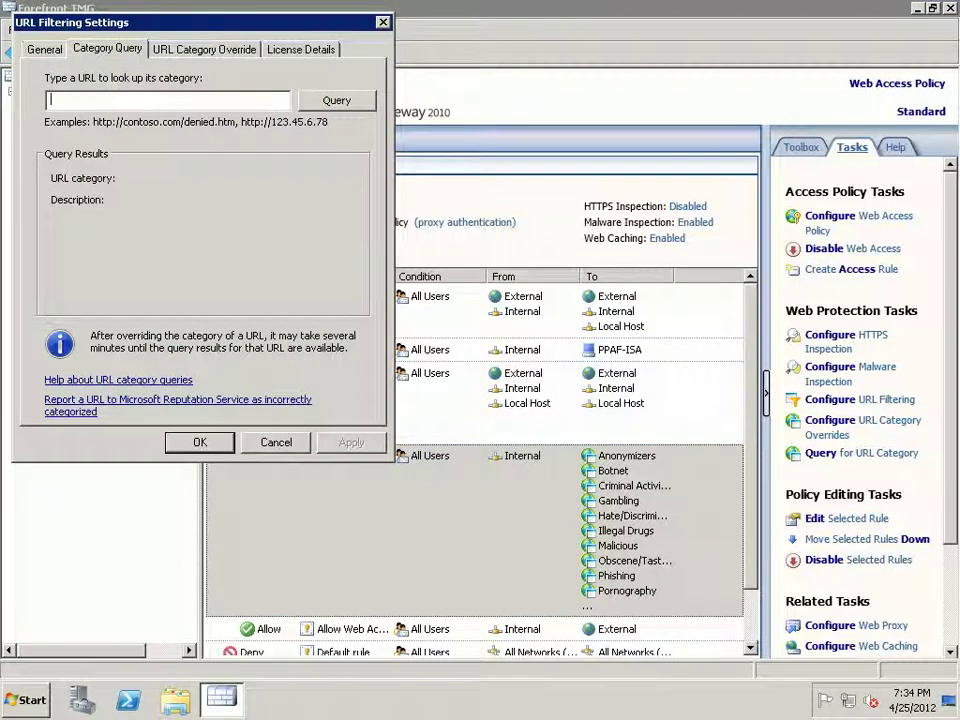
text(msn)
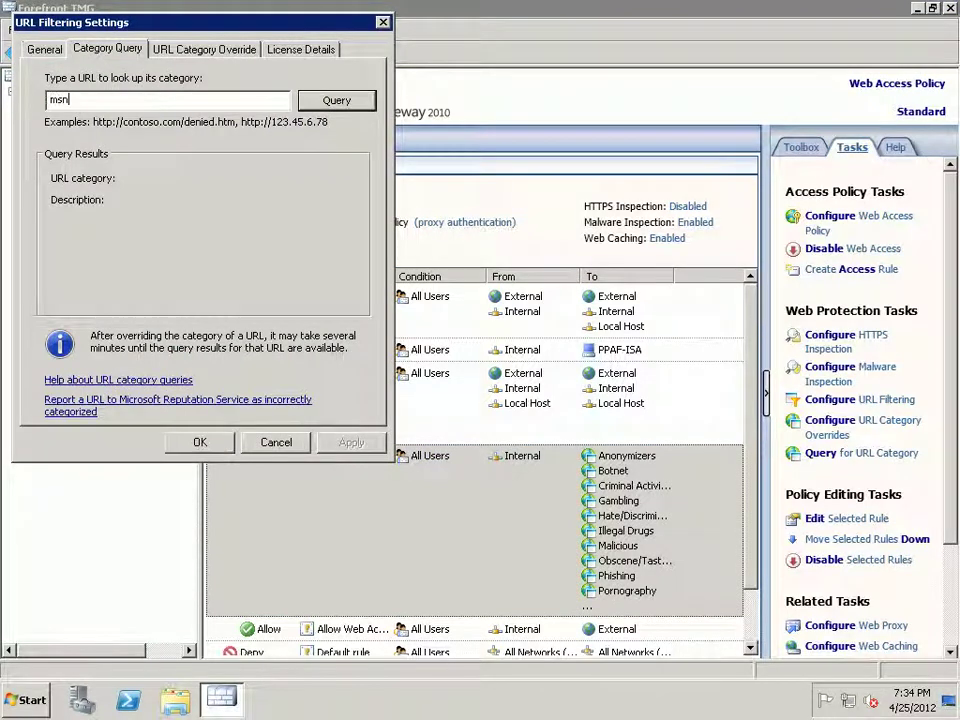
text(.com)
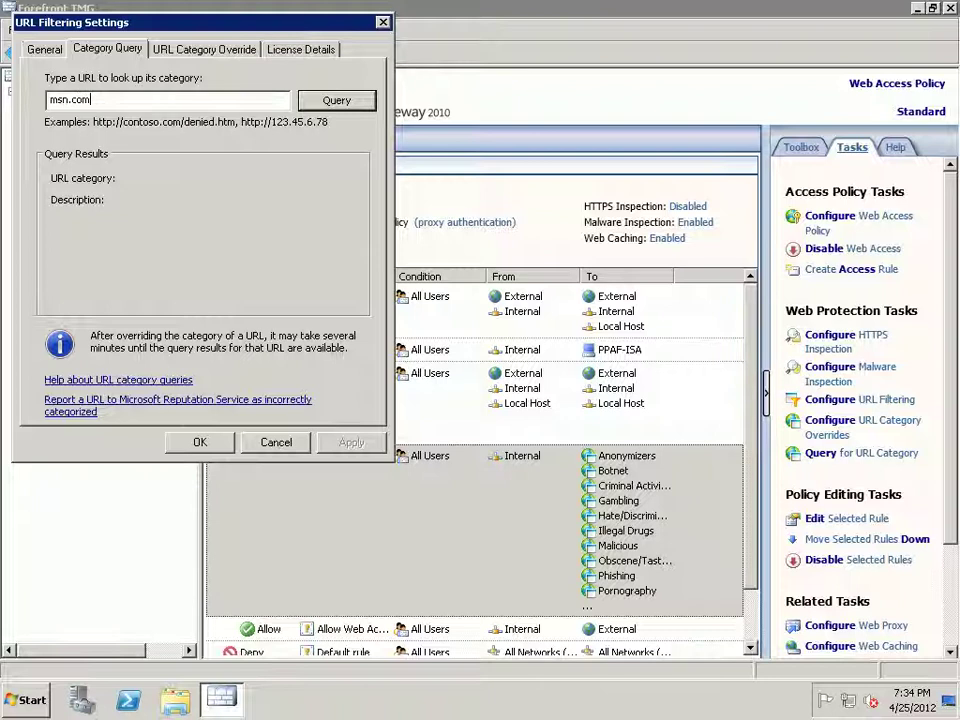
key(Return)
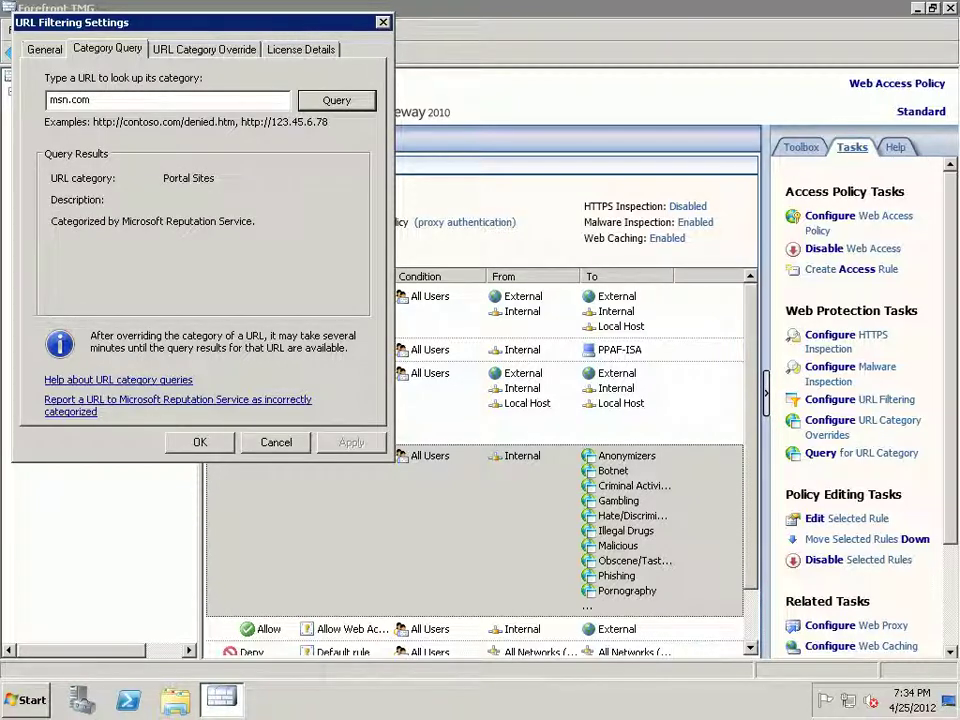
key(ctrl+shift+Left)
key(ctrl+shift+Left)
text(urdupoint.com)
key(Tab)
key(Return)
click(116, 100)
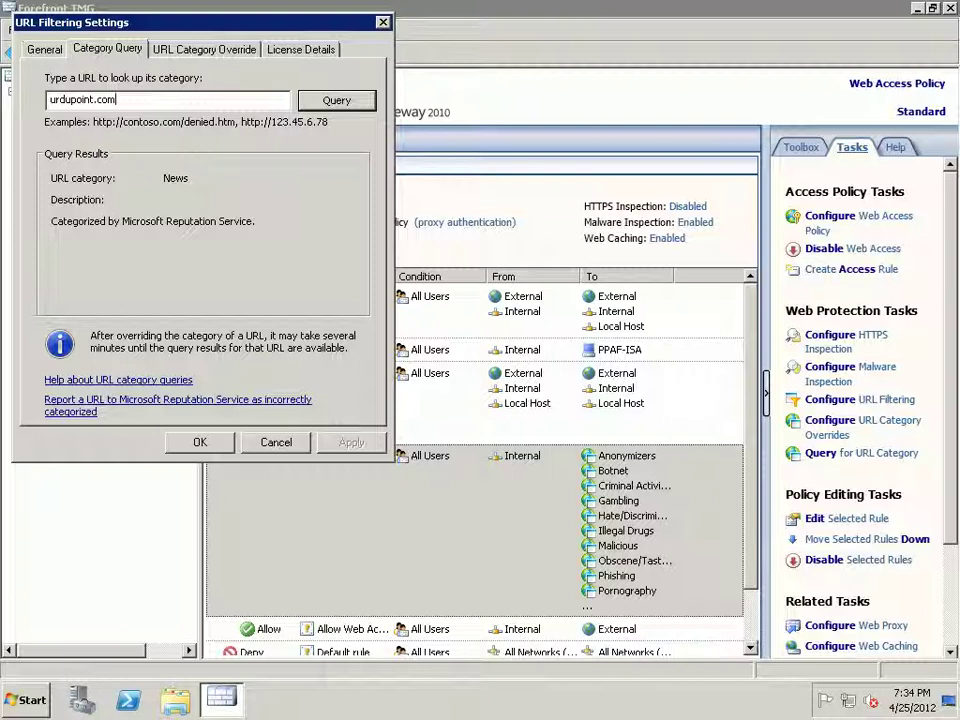
double_click(50, 100)
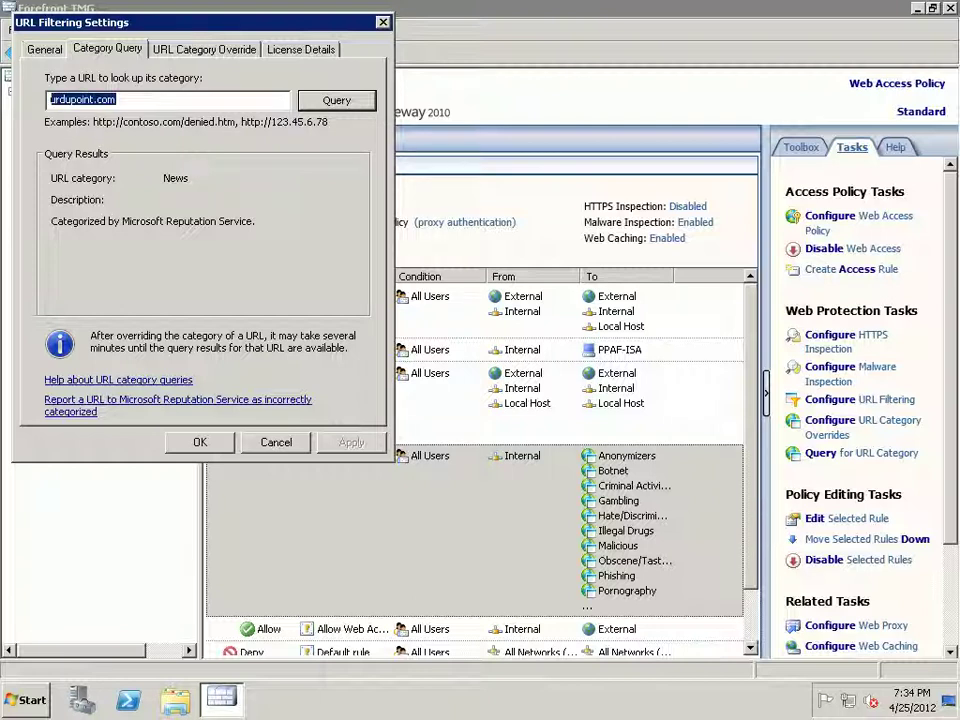
text(you)
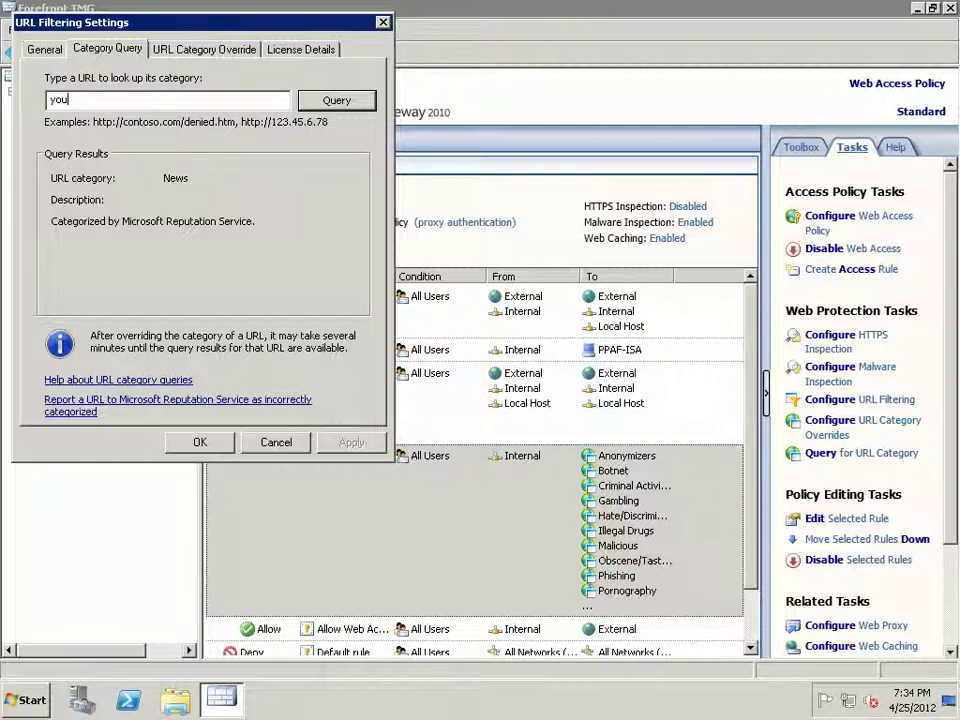
text(tube.com)
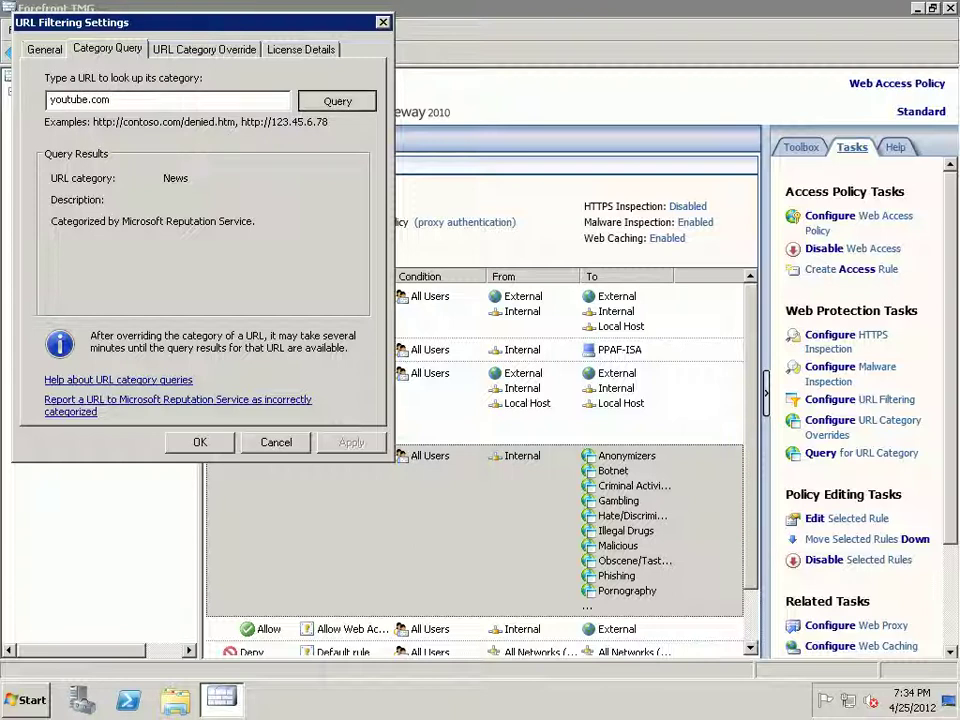
key(Return)
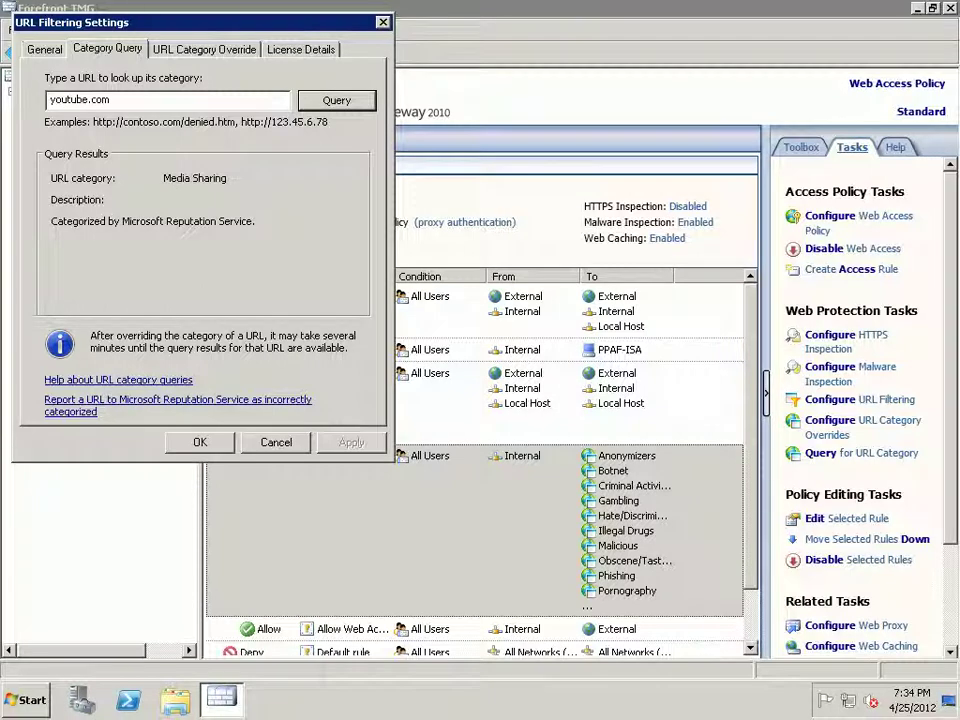
key(Escape)
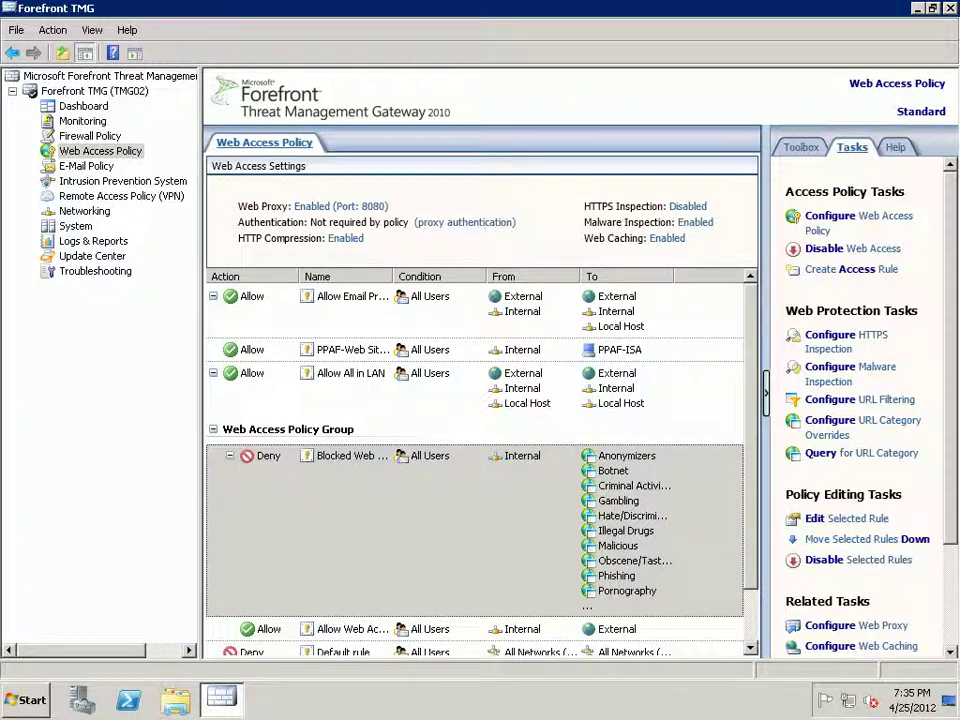
- Display the Roles Configuration overview for the Forefront TMG (TMG02) server
click(94, 91)
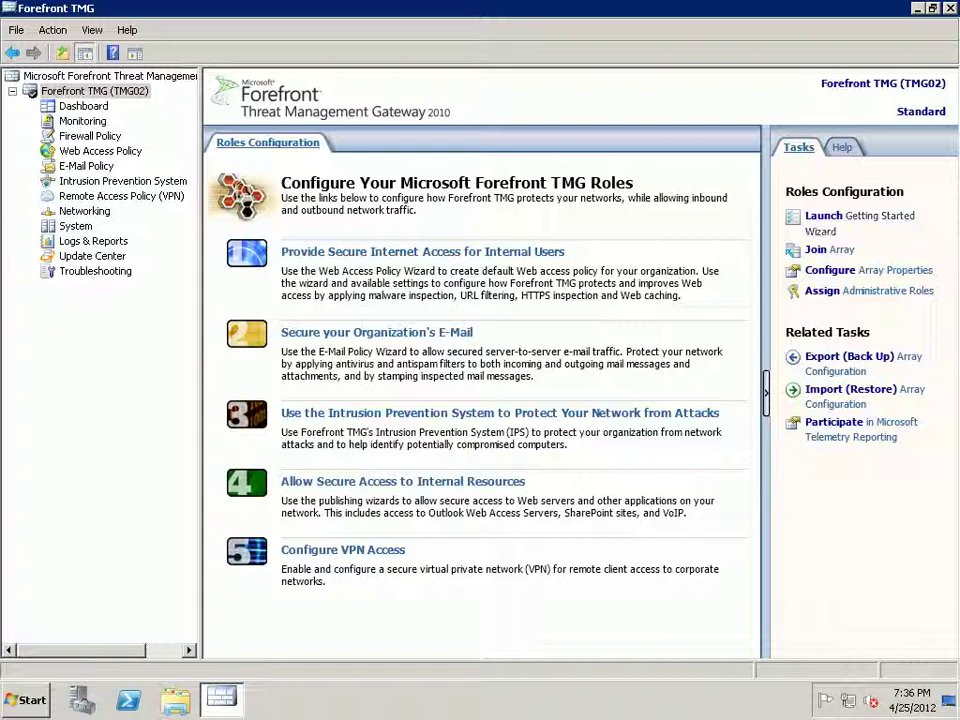
- Select the TMG02 server, then hide and restore the task pane
click(95, 91)
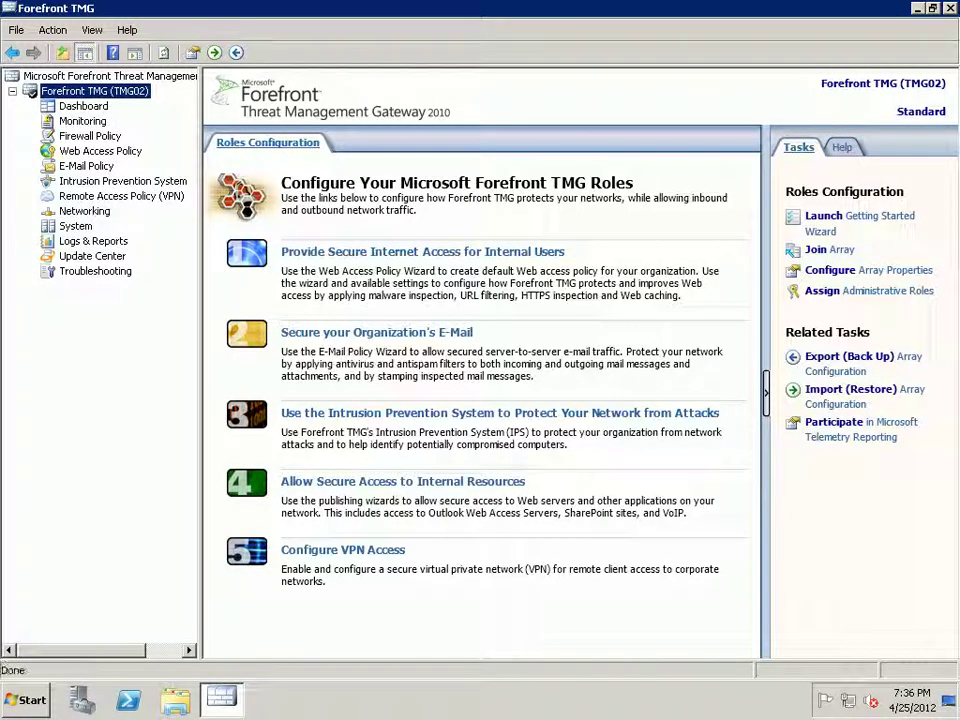
click(766, 392)
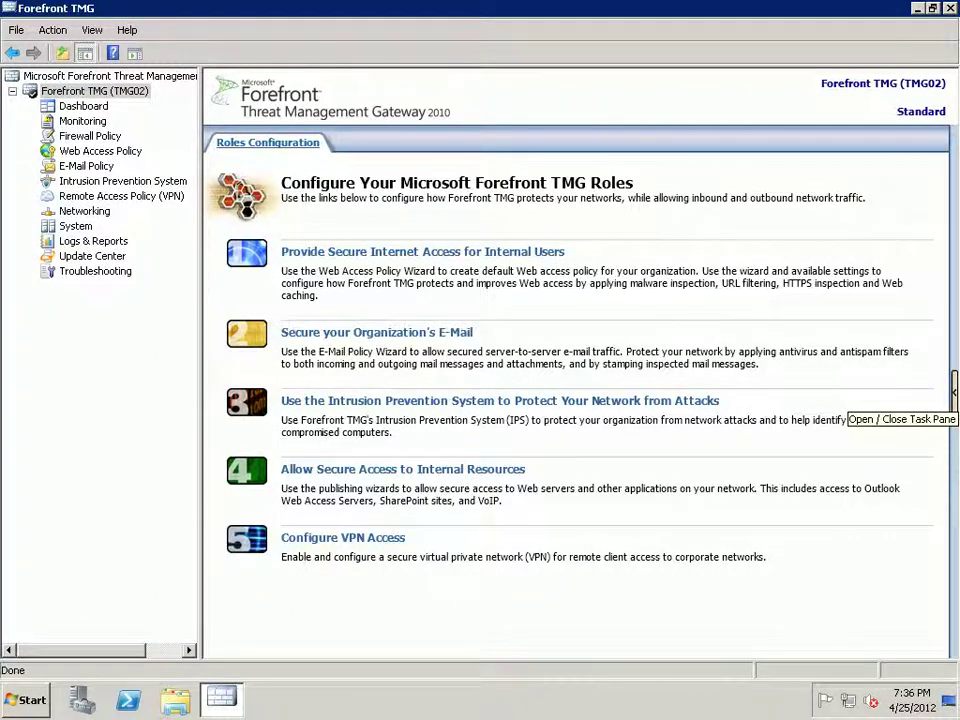
click(955, 392)
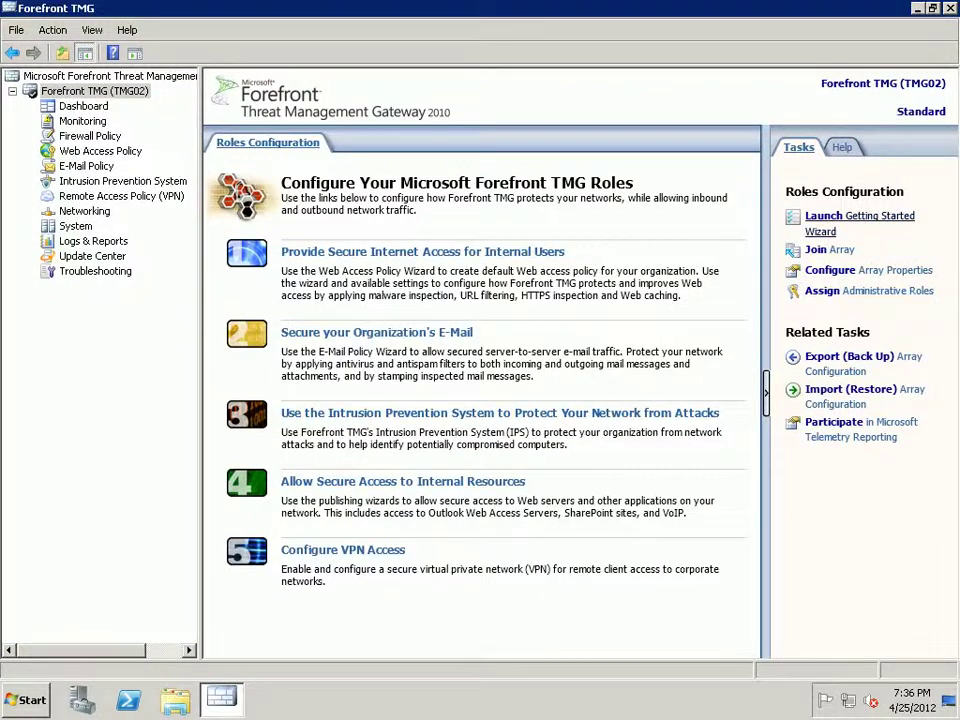
- Launch and dismiss the Getting Started and Web Access Policy wizards, returning to Web Access Policy
click(858, 216)
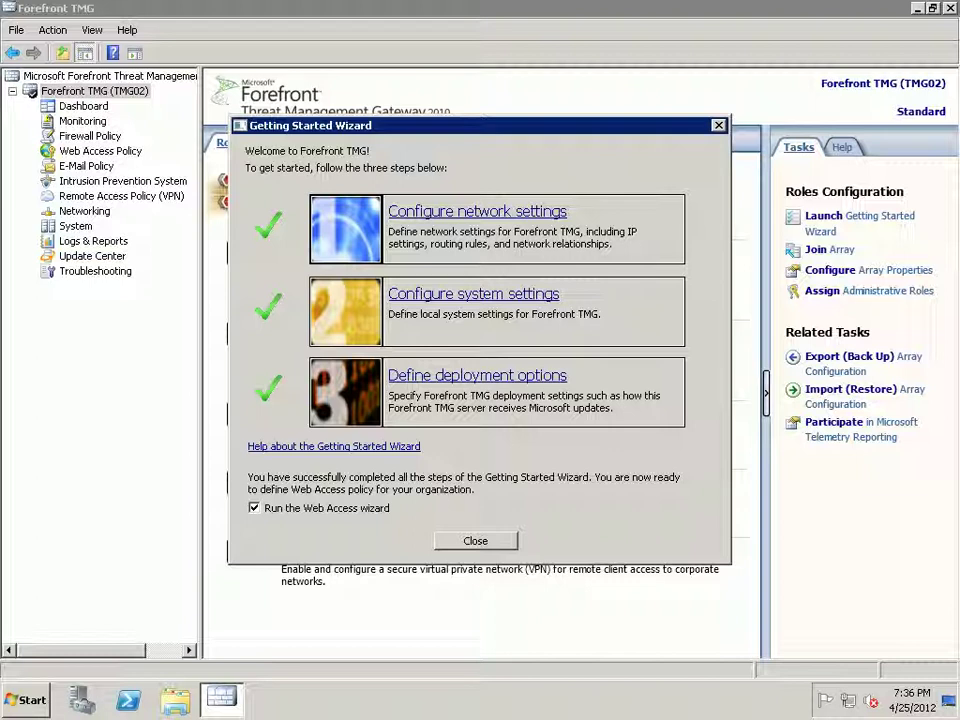
key(Return)
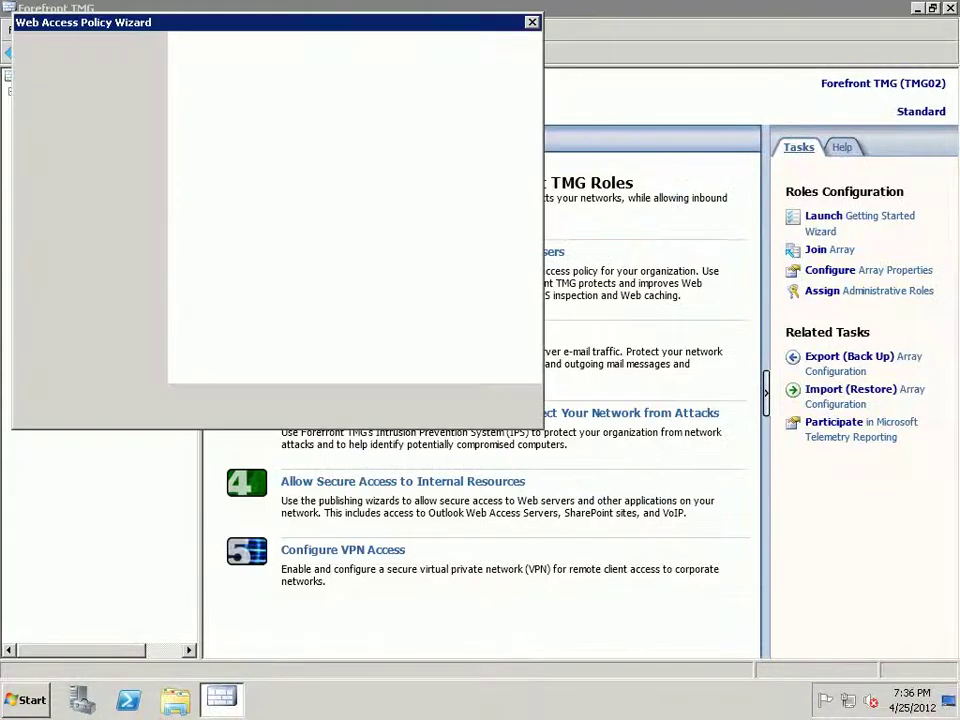
key(Escape)
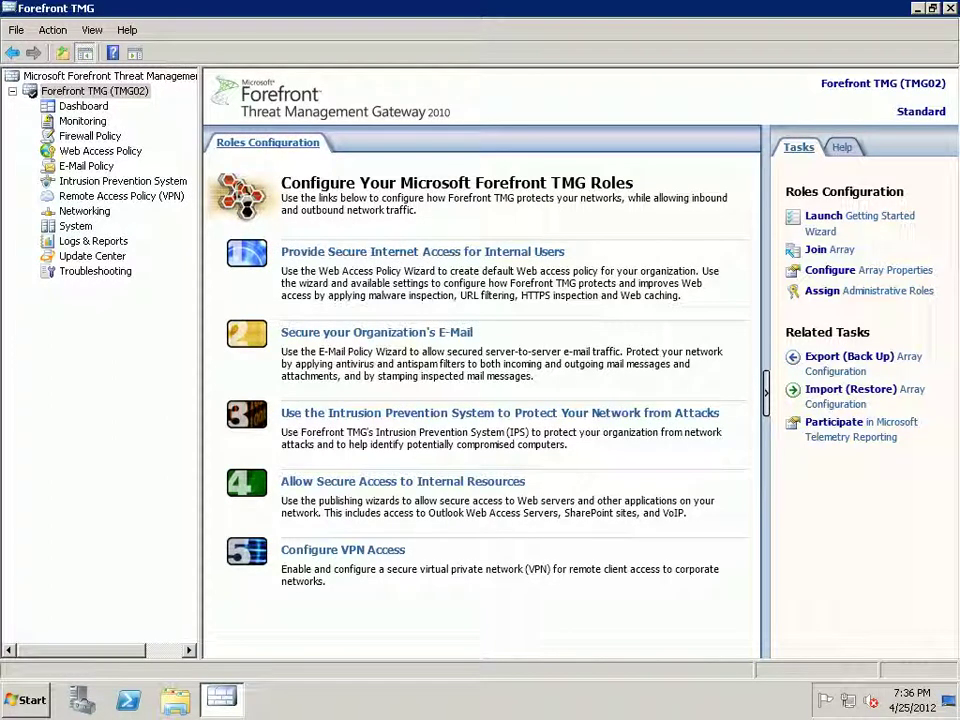
click(100, 150)
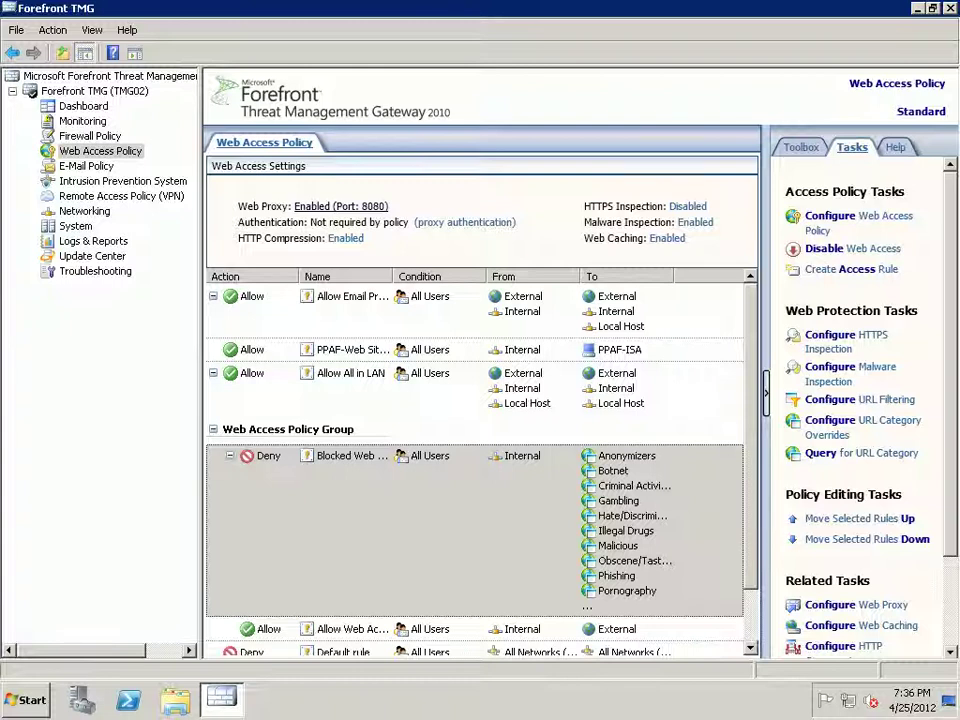
- Launch Internet Explorer and open its Internet Options
key(super)
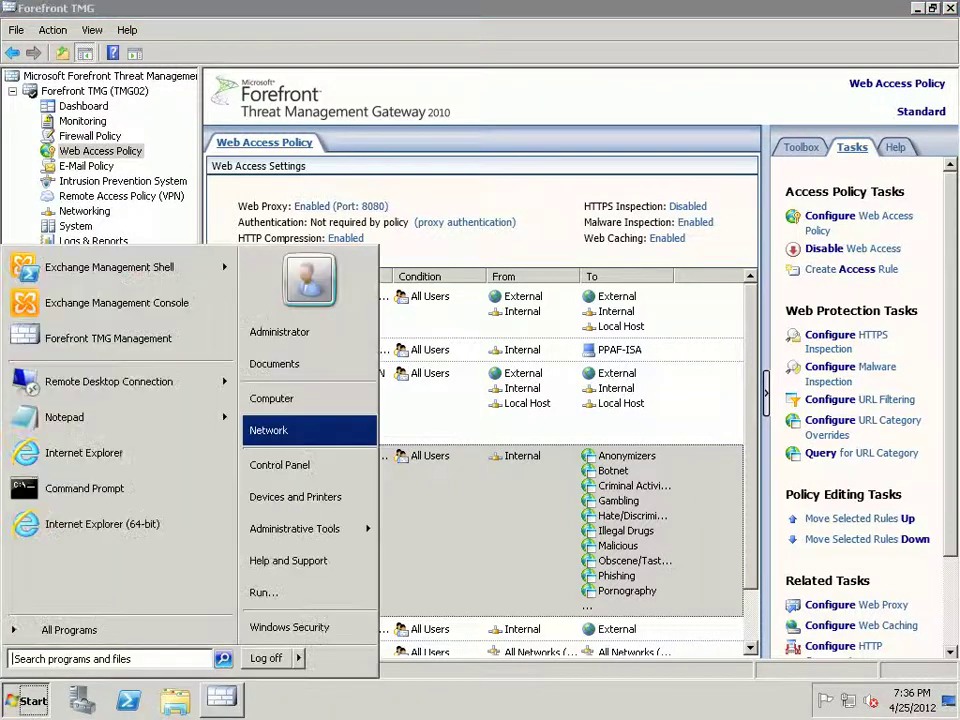
key(Return)
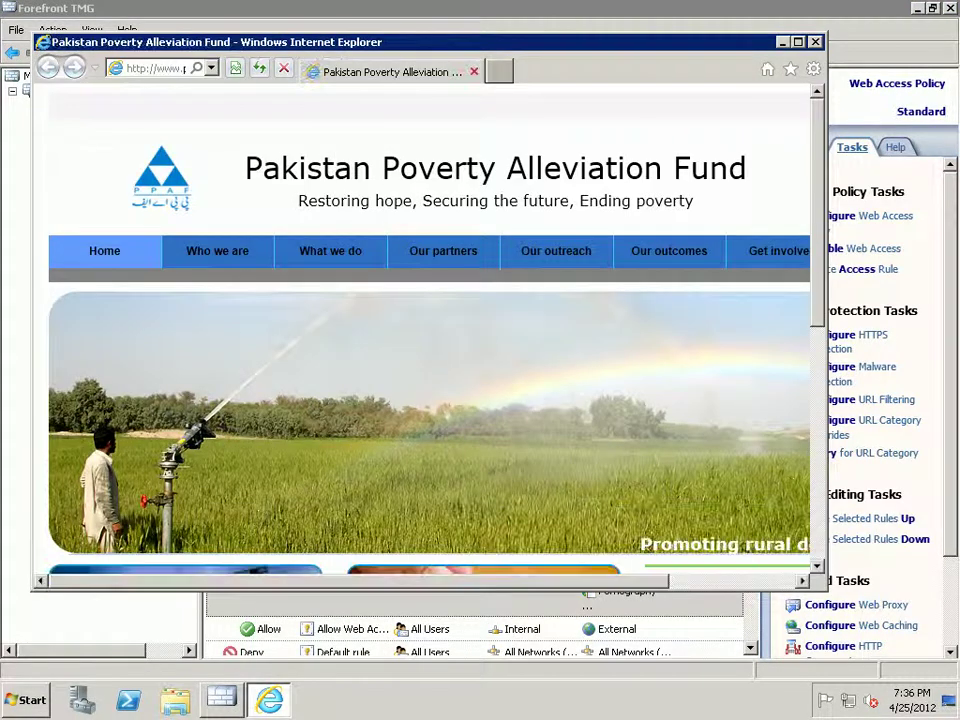
key(alt)
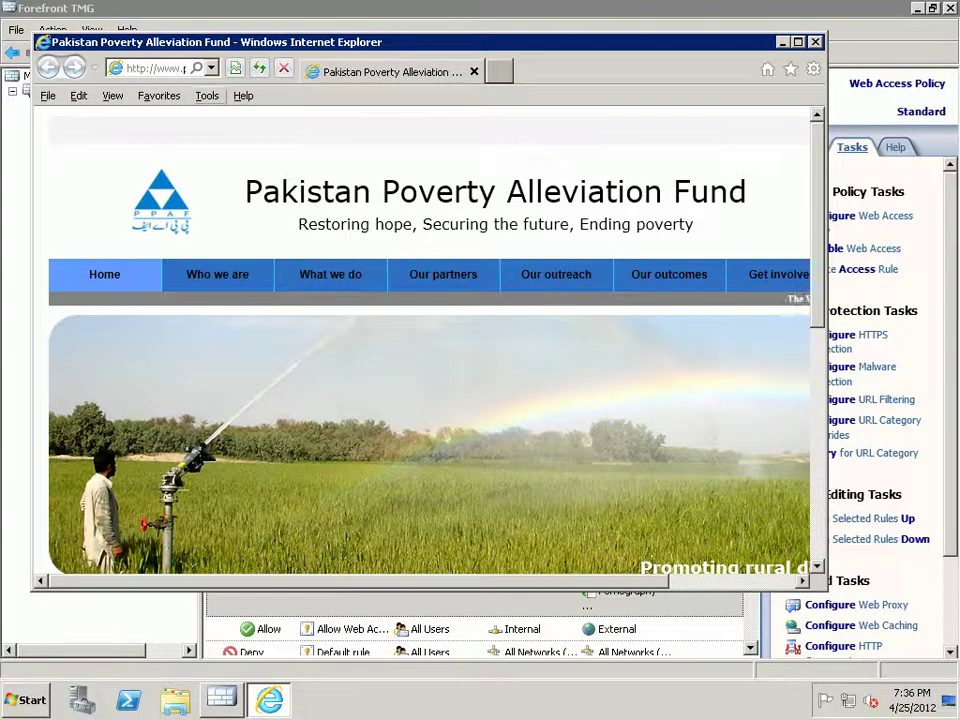
key(t)
key(Up)
key(Up)
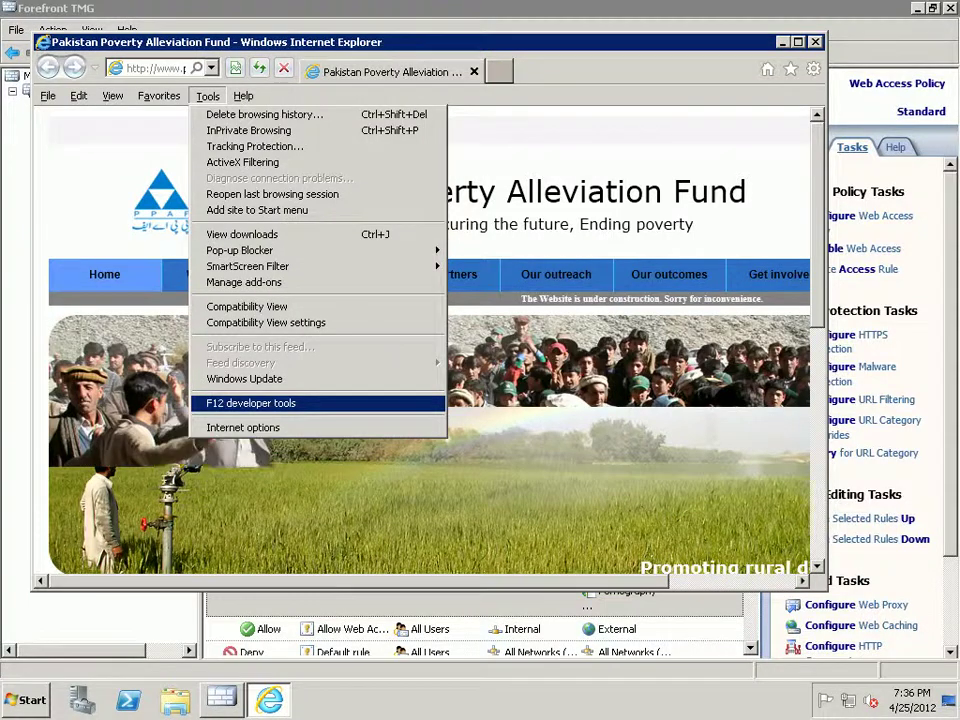
key(Down)
key(Return)
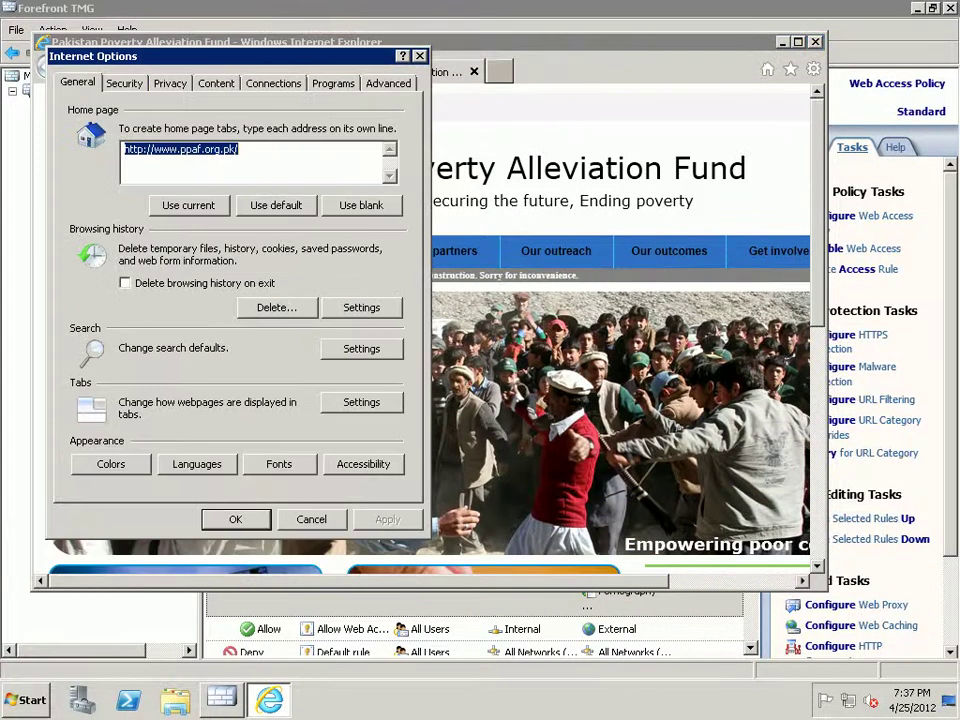
- Turn off the LAN proxy server 192.168.0.251:8080 and close Internet Explorer
key(ctrl+Tab)
key(ctrl+Tab)
key(ctrl+Tab)
key(ctrl+Tab)
key(alt+l)
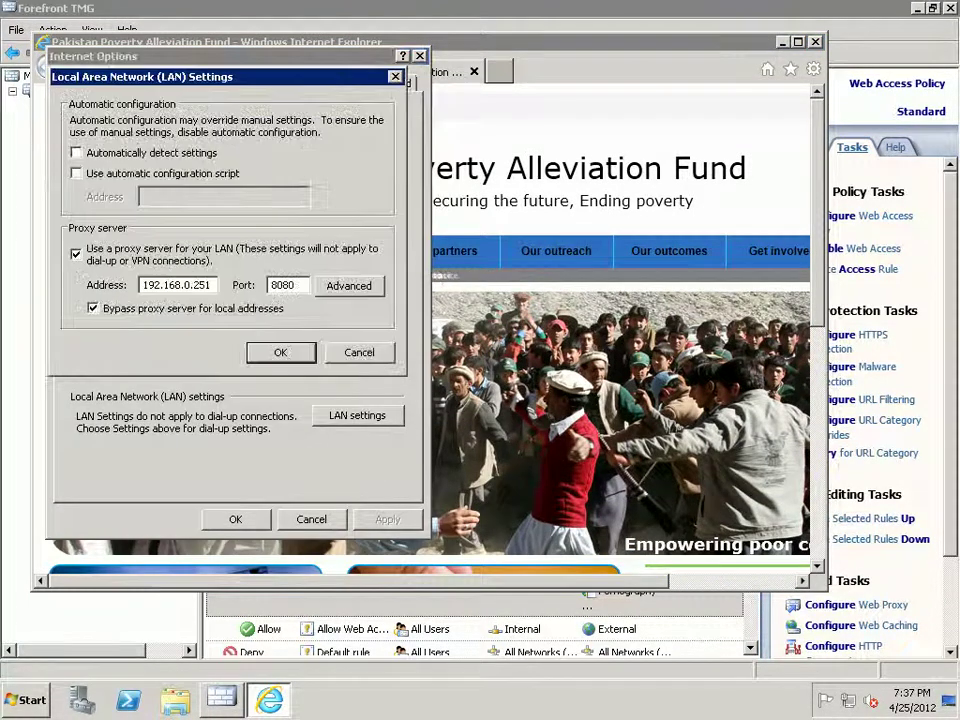
key(alt+e)
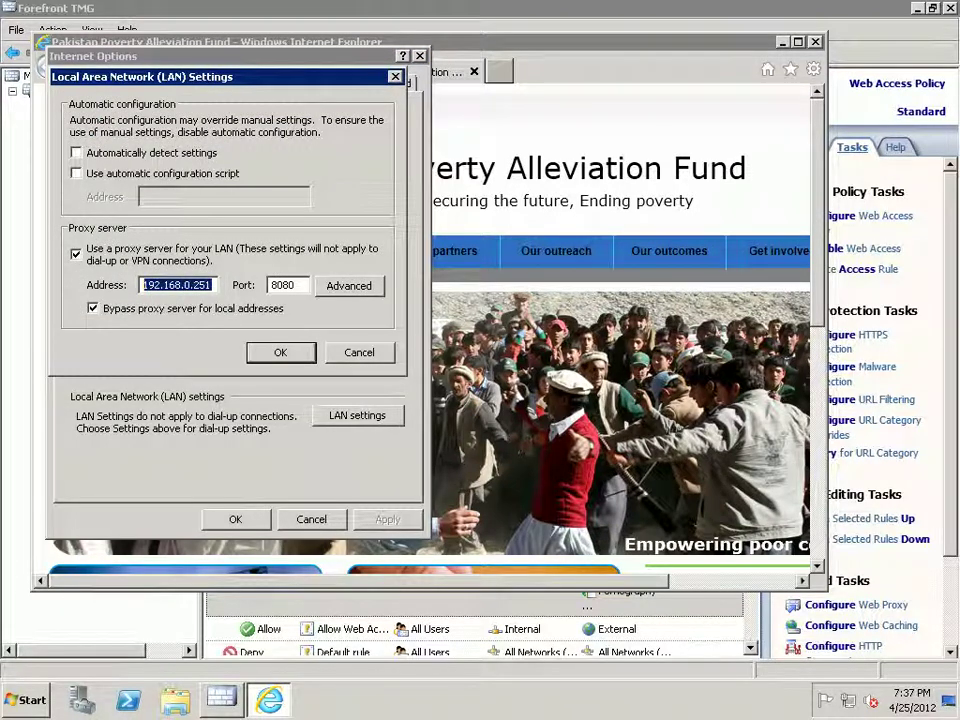
key(alt+x)
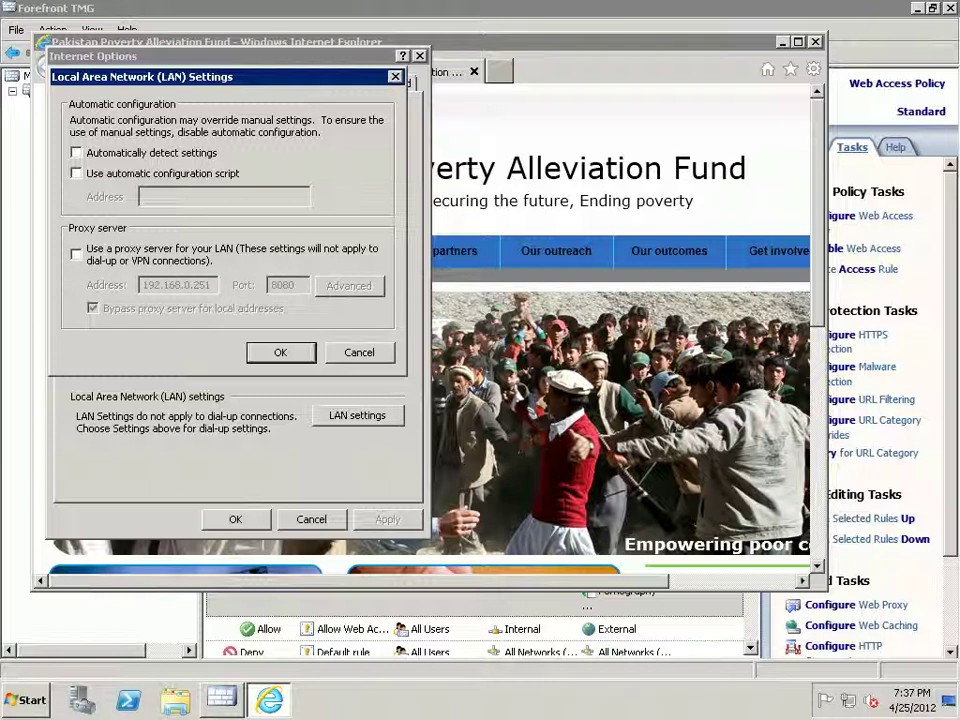
key(Return)
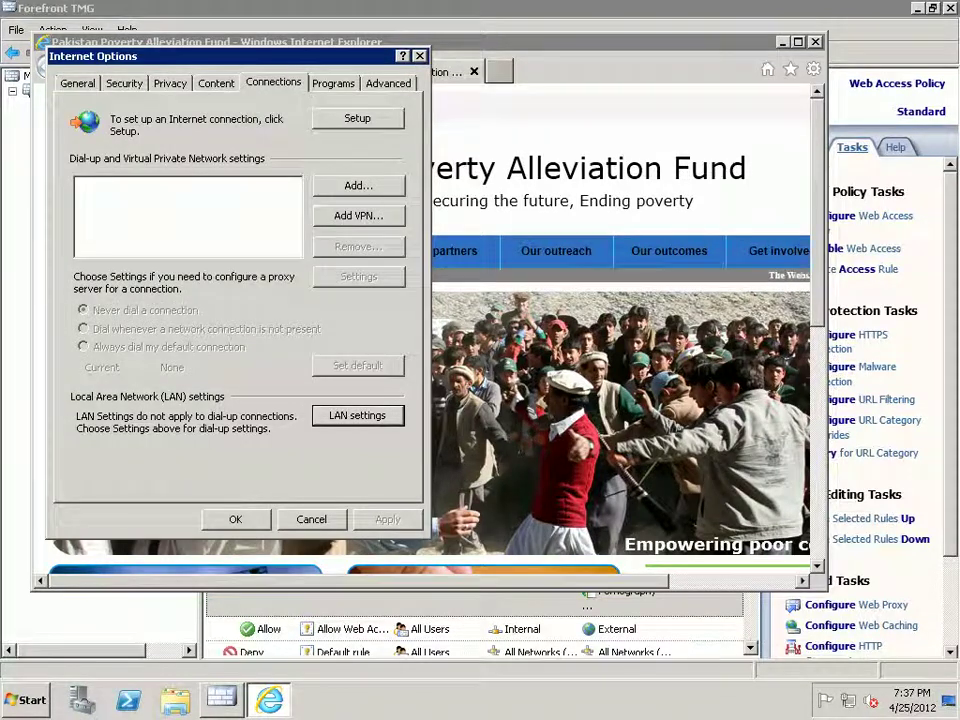
key(Return)
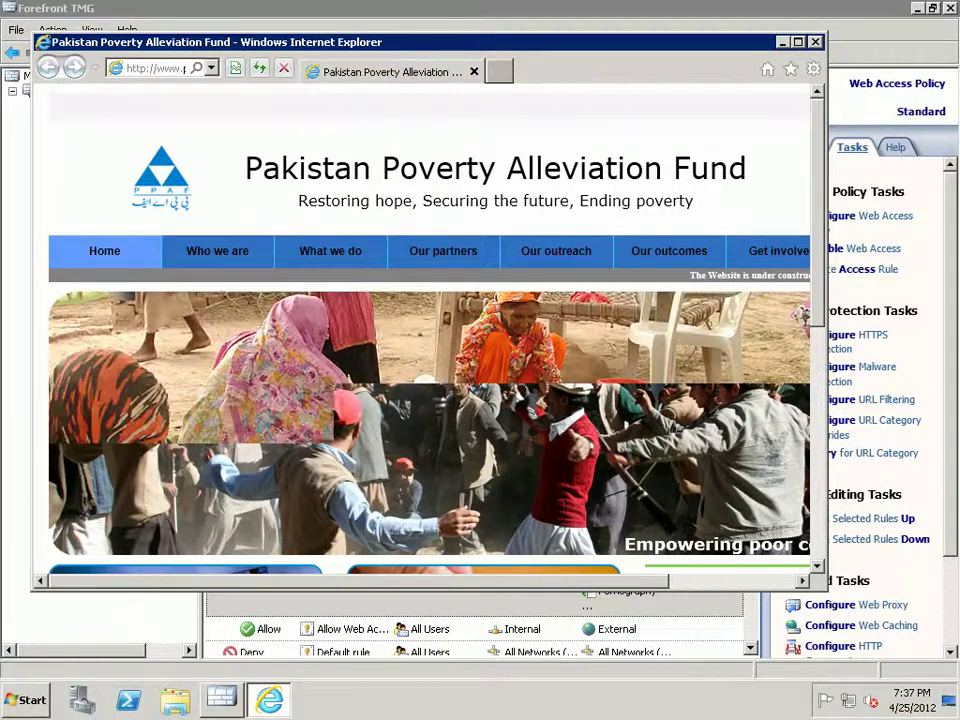
key(alt+F4)
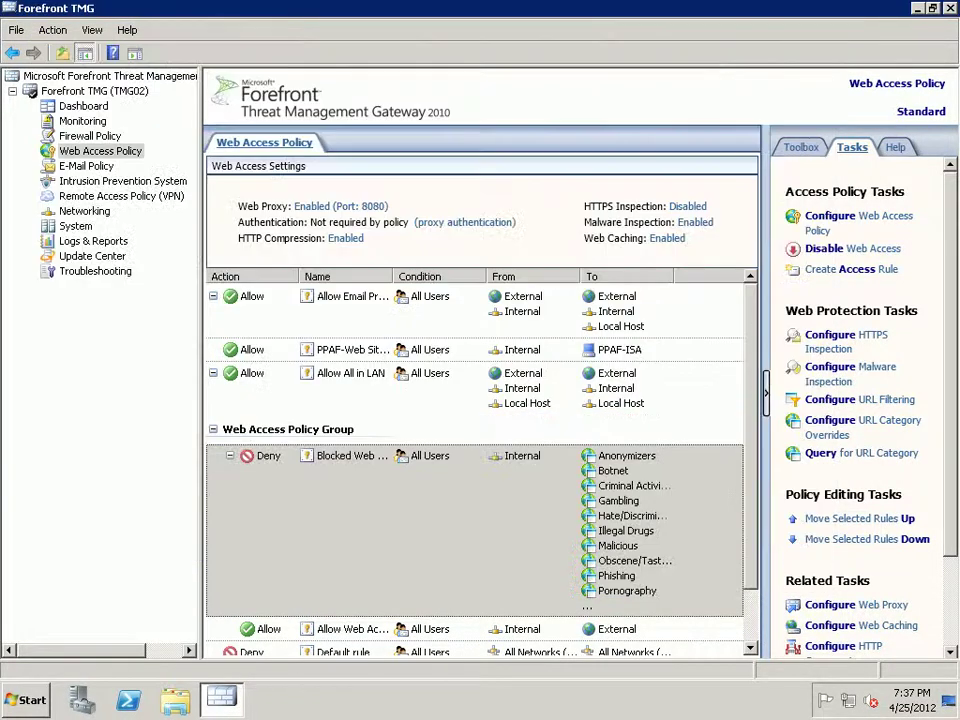
- Open the Network and Sharing Center from the network tray icon, showing WAN and LAN
right_click(848, 700)
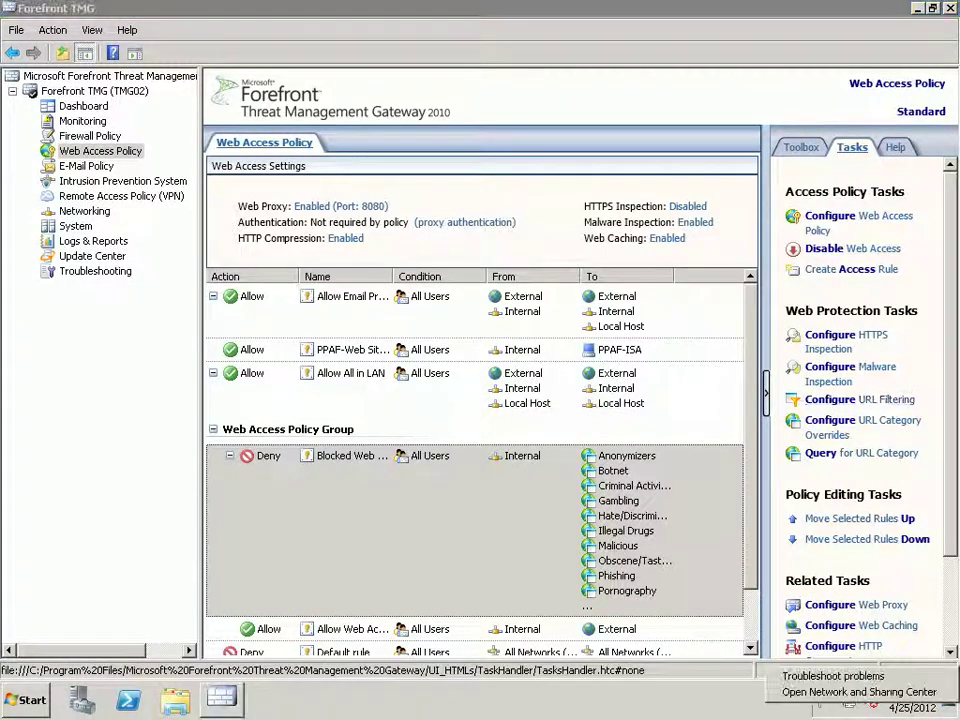
key(Escape)
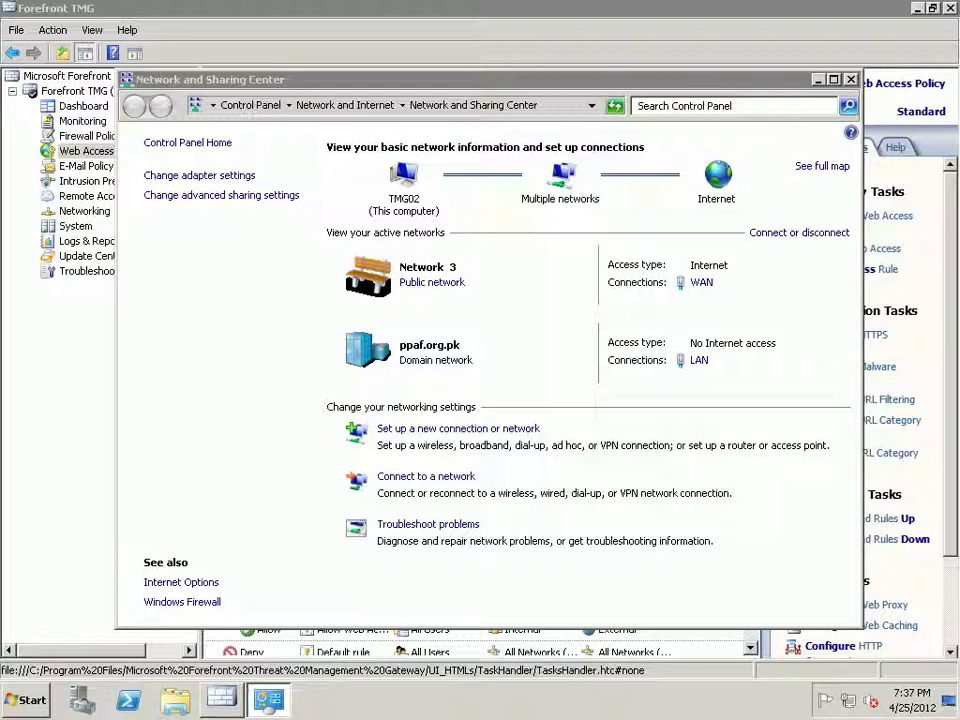
click(699, 360)
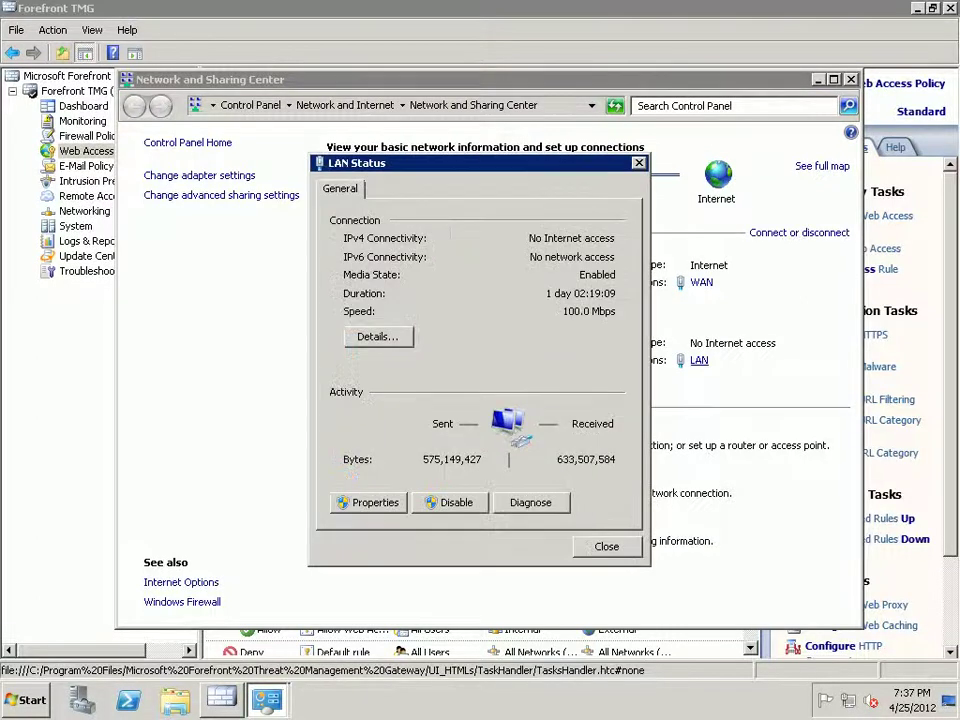
click(368, 502)
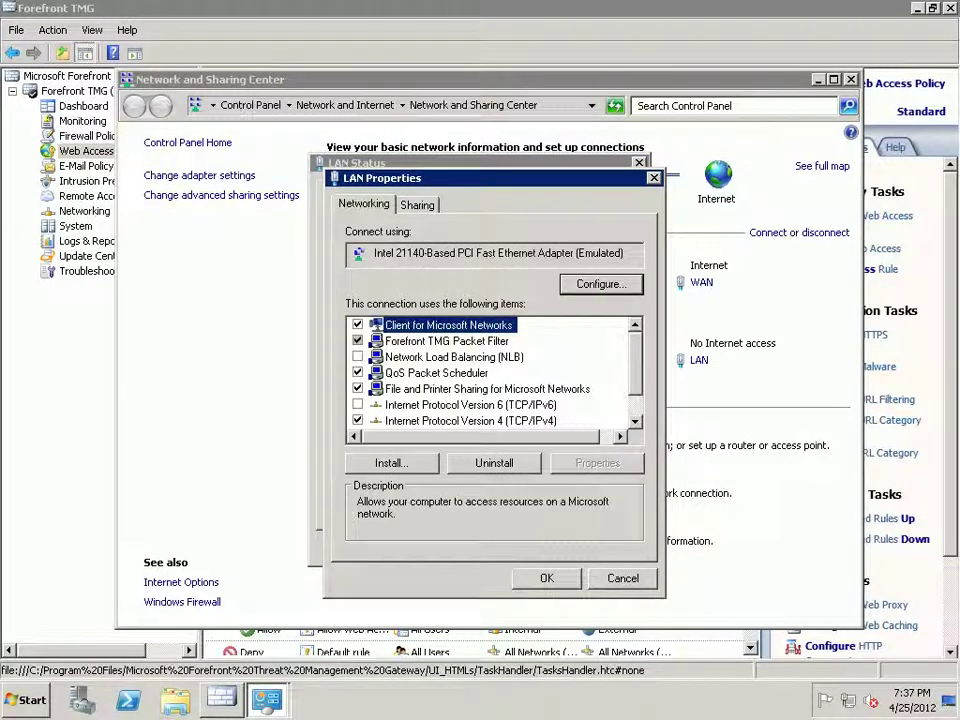
click(470, 420)
double_click(470, 420)
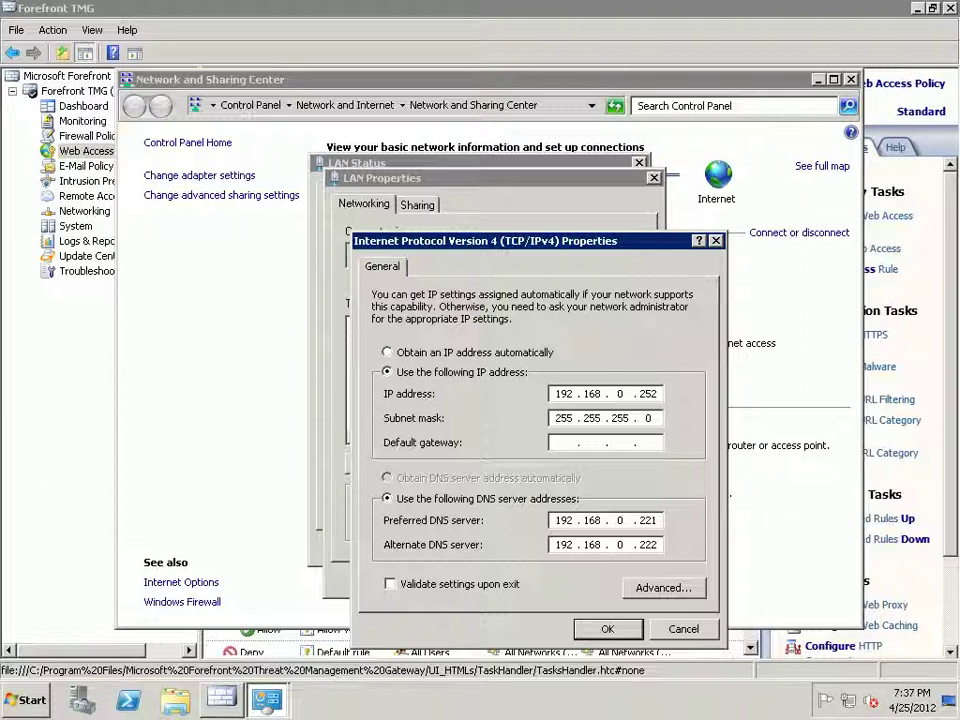
key(Return)
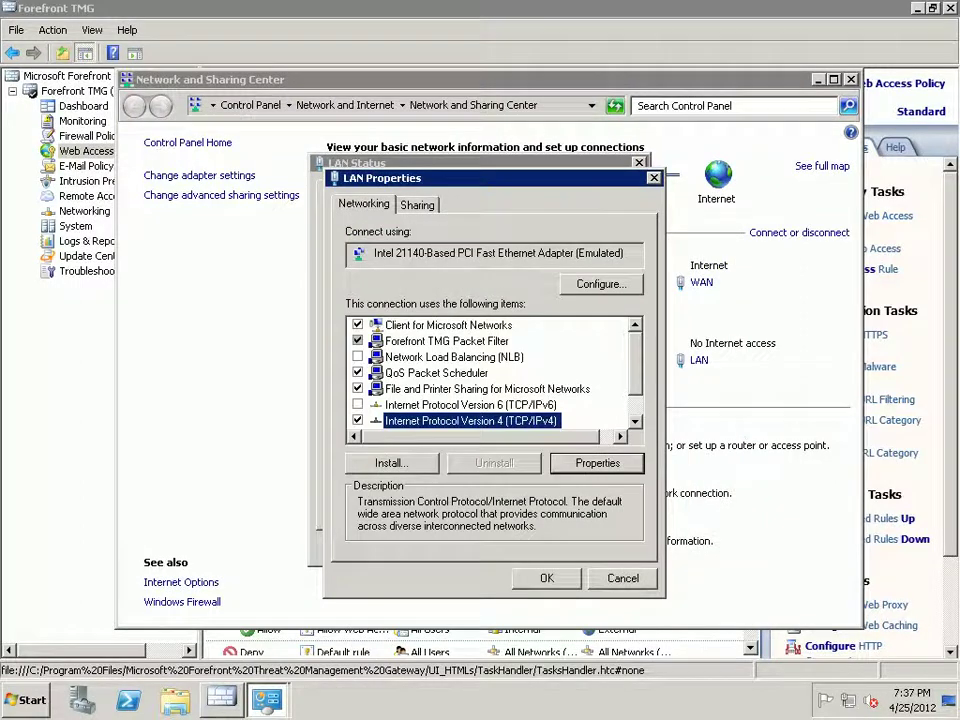
key(Return)
key(Escape)
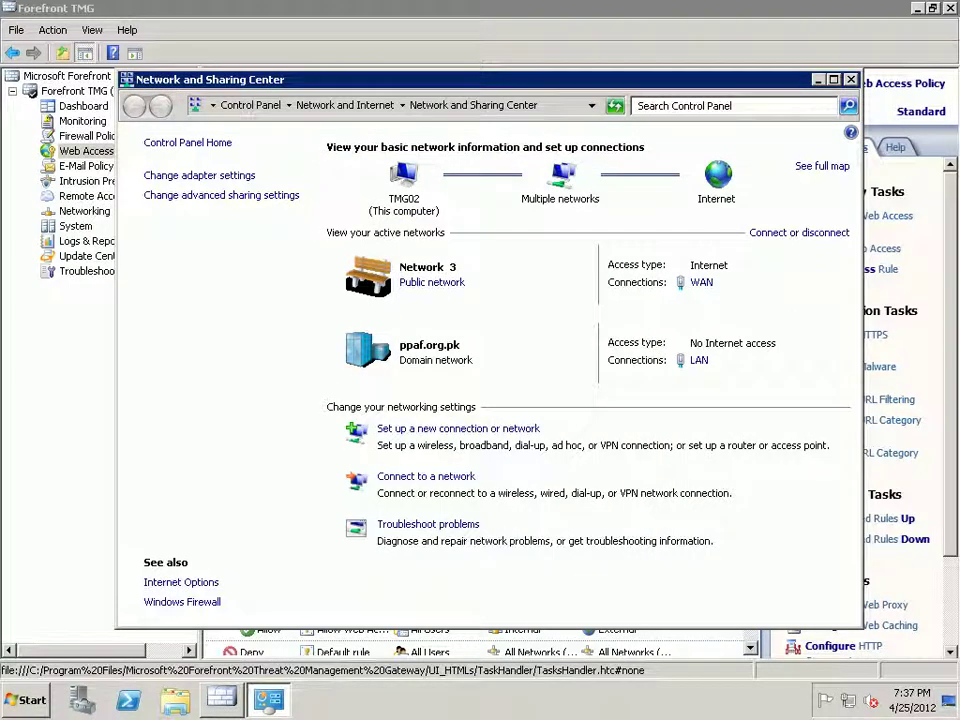
- Review the WAN adapter's static IPv4 settings and gateway unchanged, then close Network and Sharing Center
key(Return)
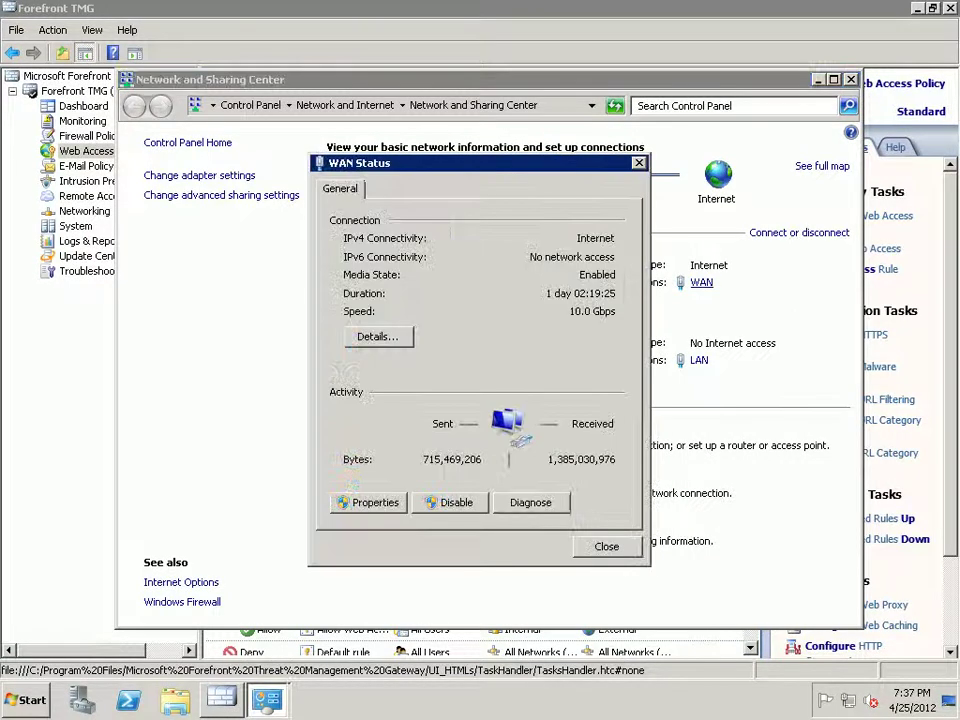
key(alt+p)
click(470, 420)
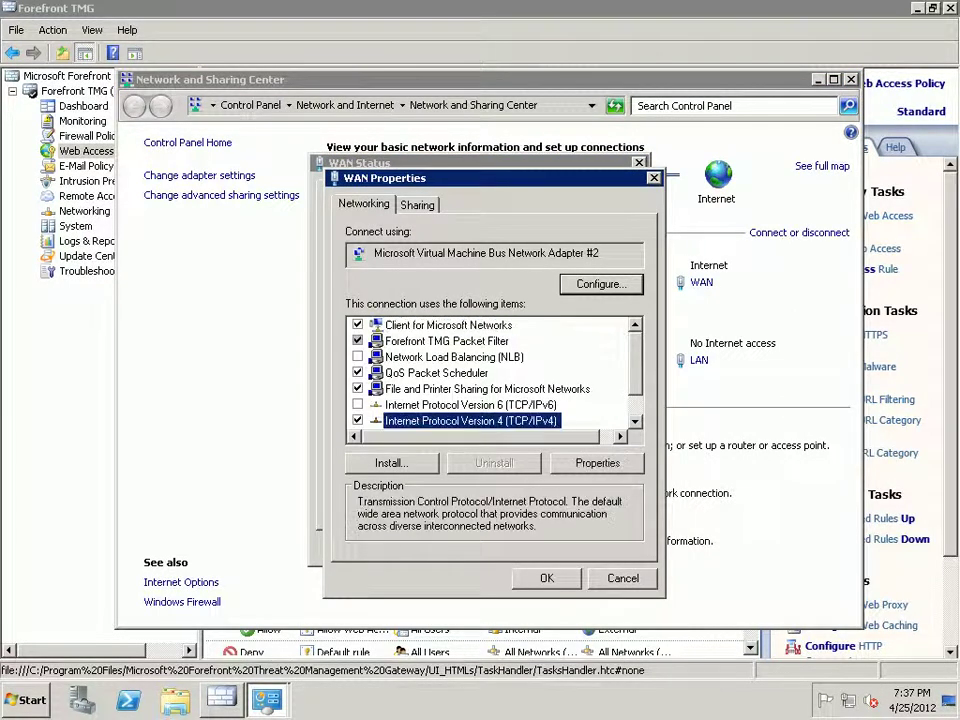
key(alt+r)
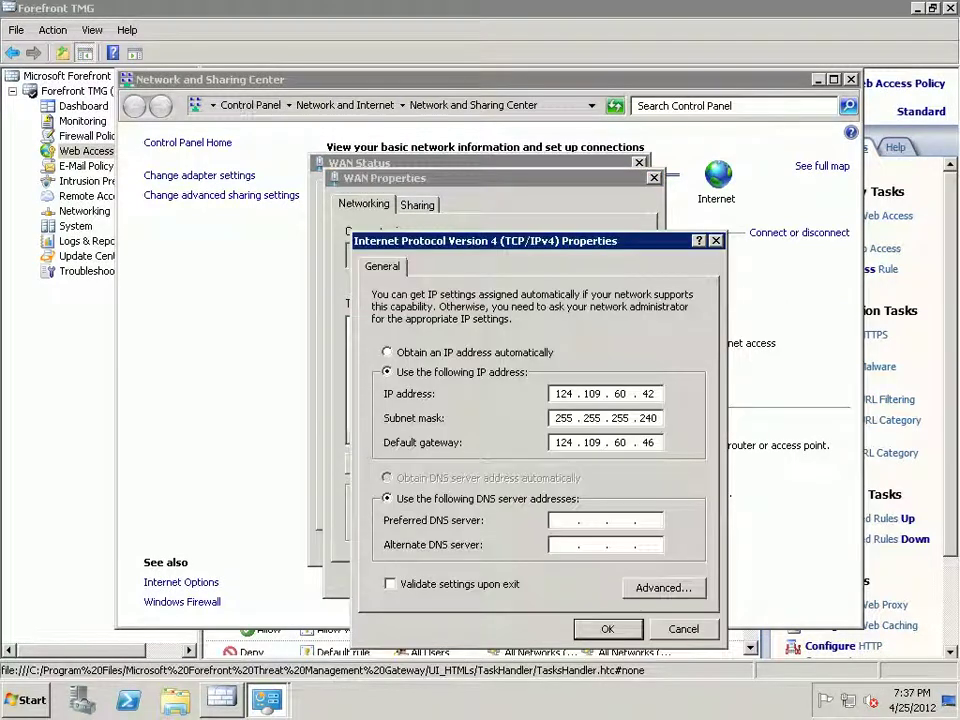
click(563, 442)
key(Return)
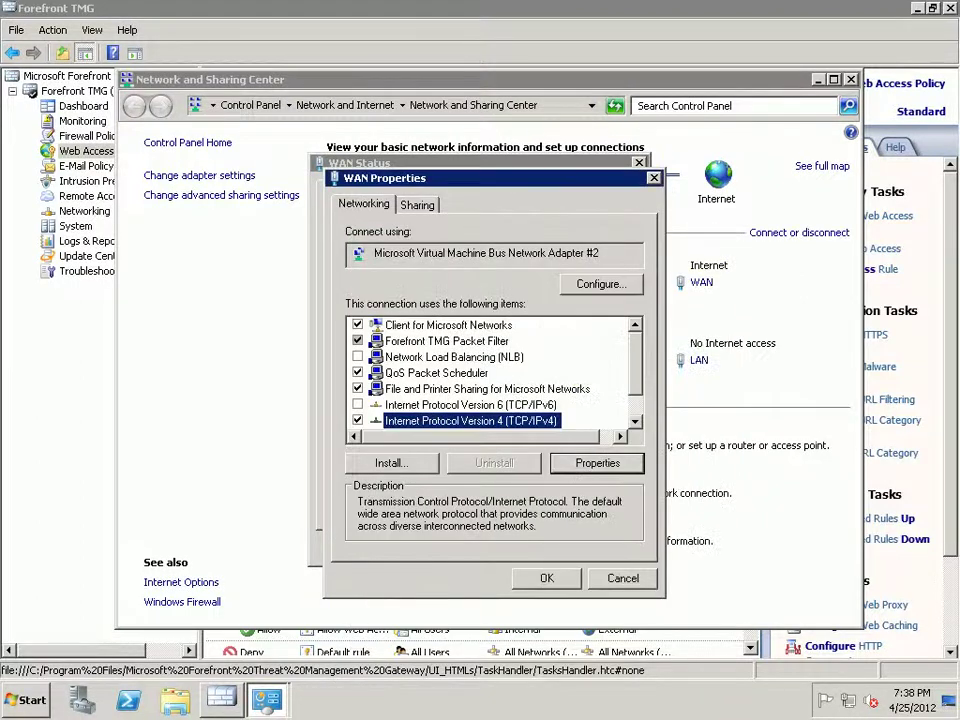
key(Return)
key(Escape)
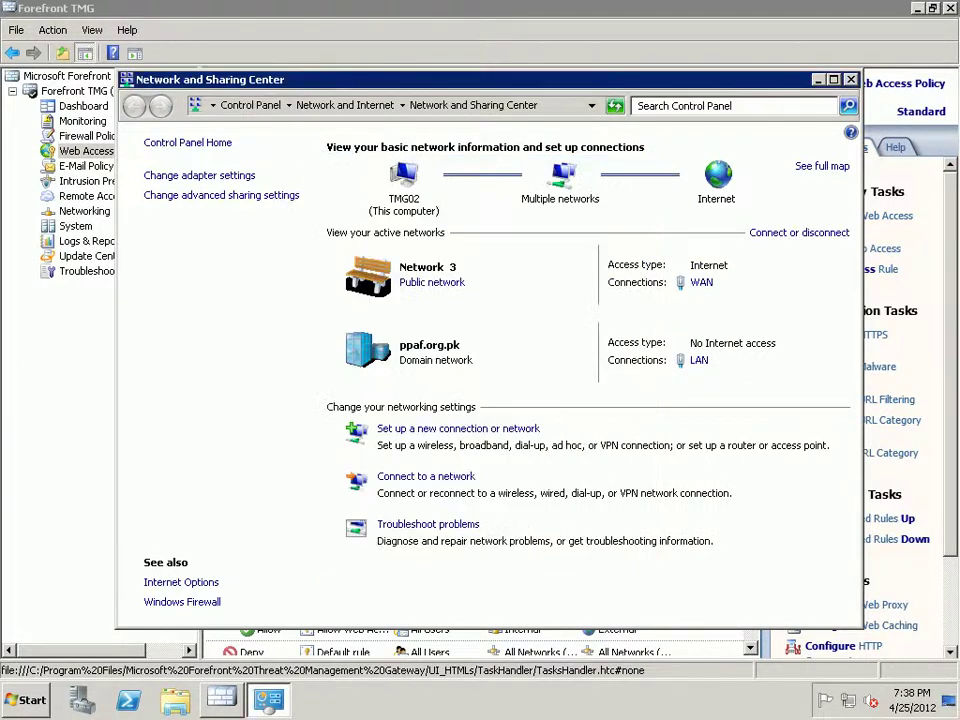
key(alt+F4)
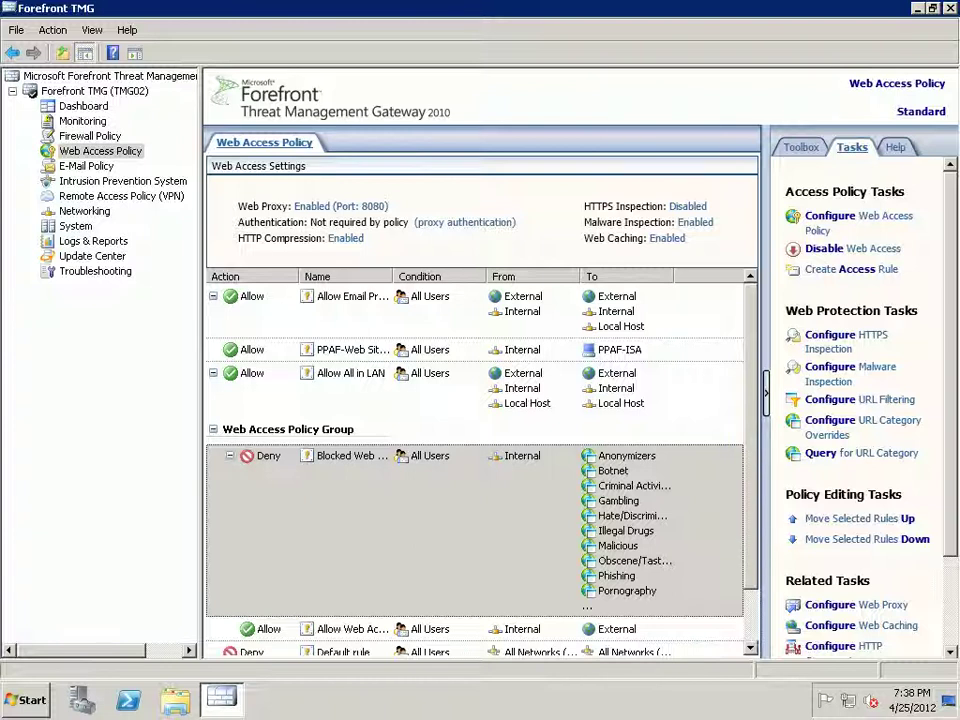
- Show Firewall Policy and review the client access networks Internal and Local Host
click(90, 135)
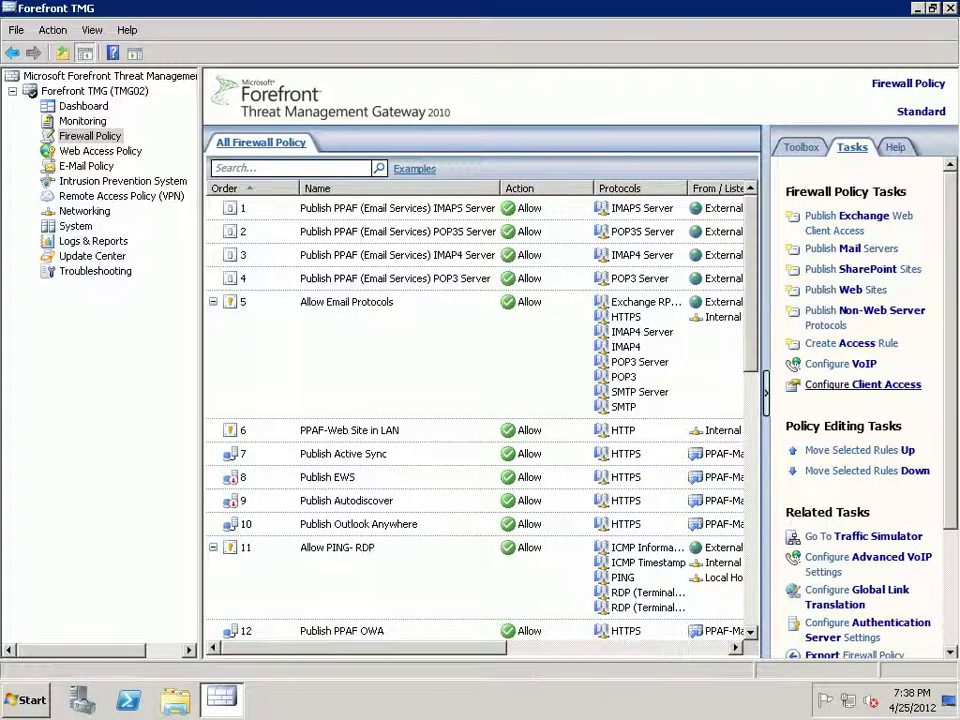
click(862, 384)
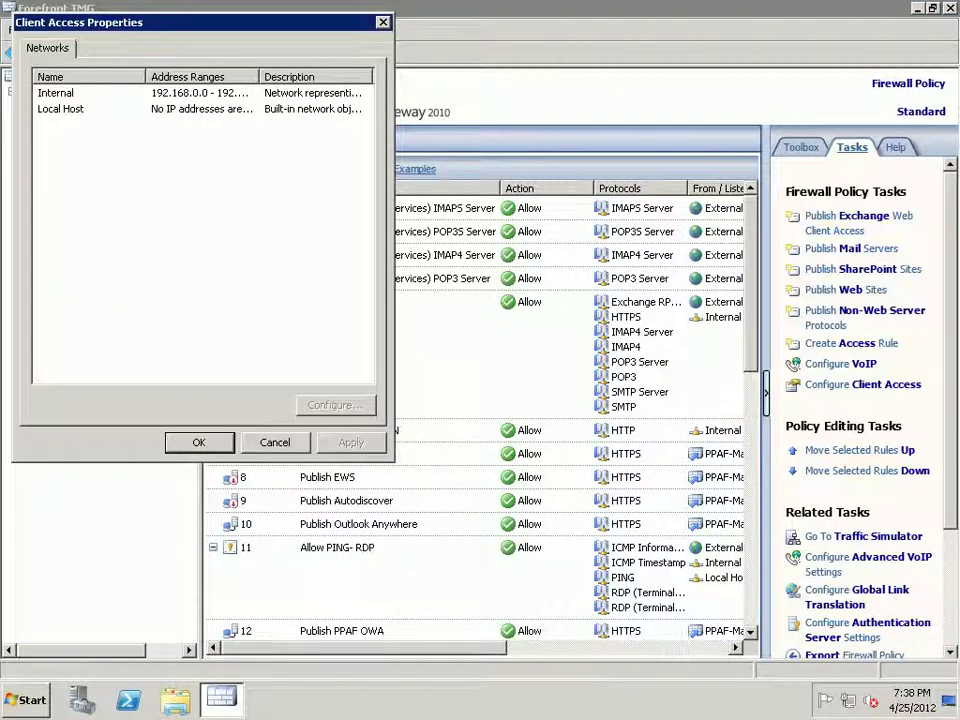
key(Escape)
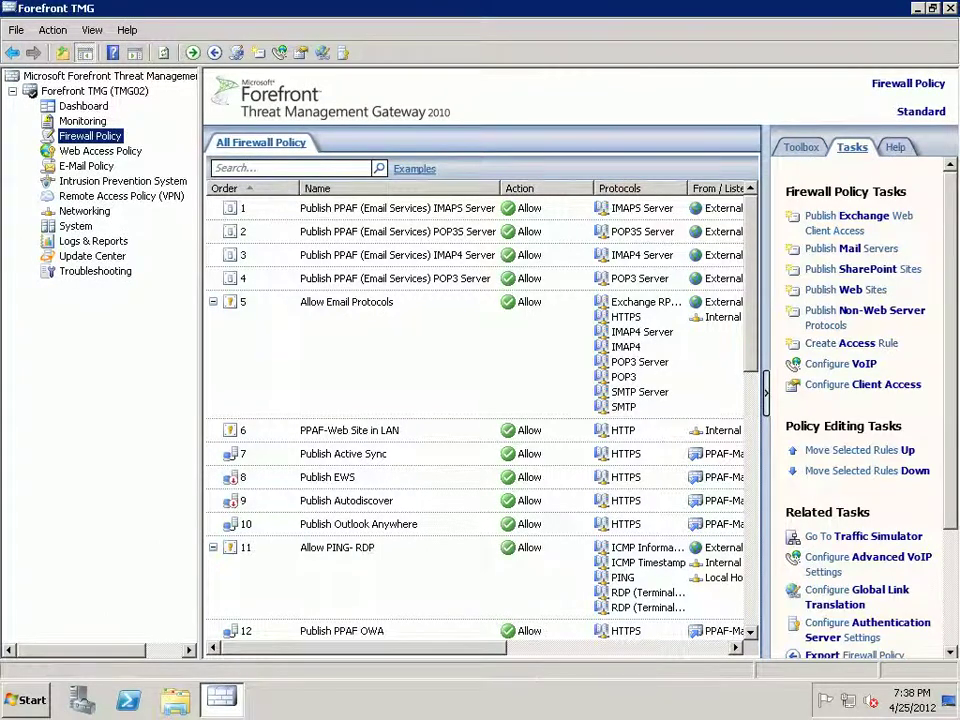
- Start a new access rule named 'Allow internet in LAN' with the Allow action
click(851, 343)
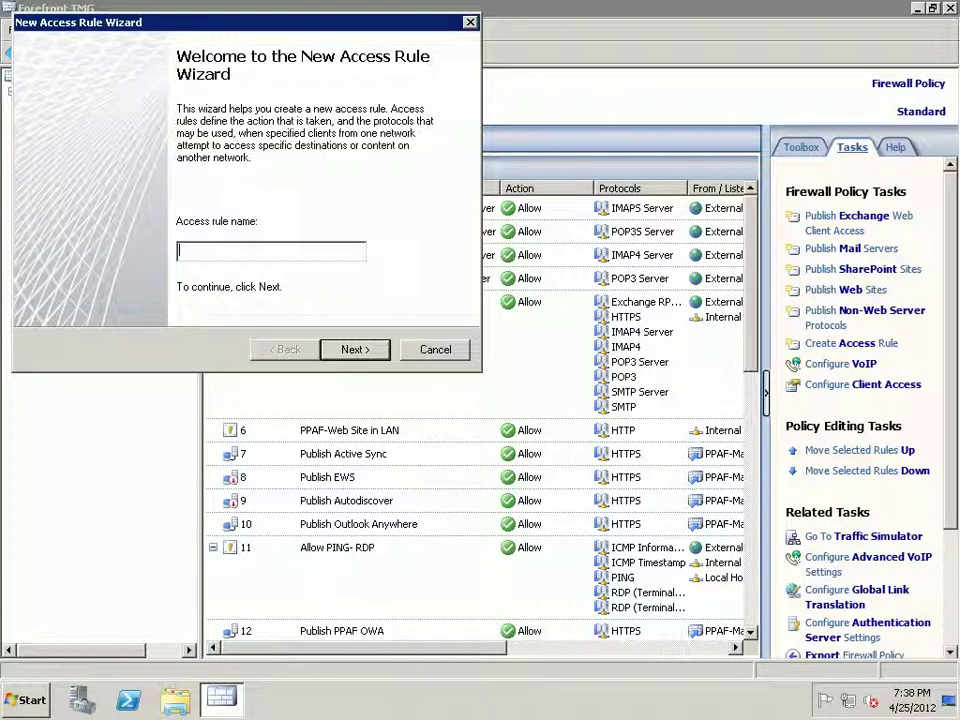
text(Allow intern)
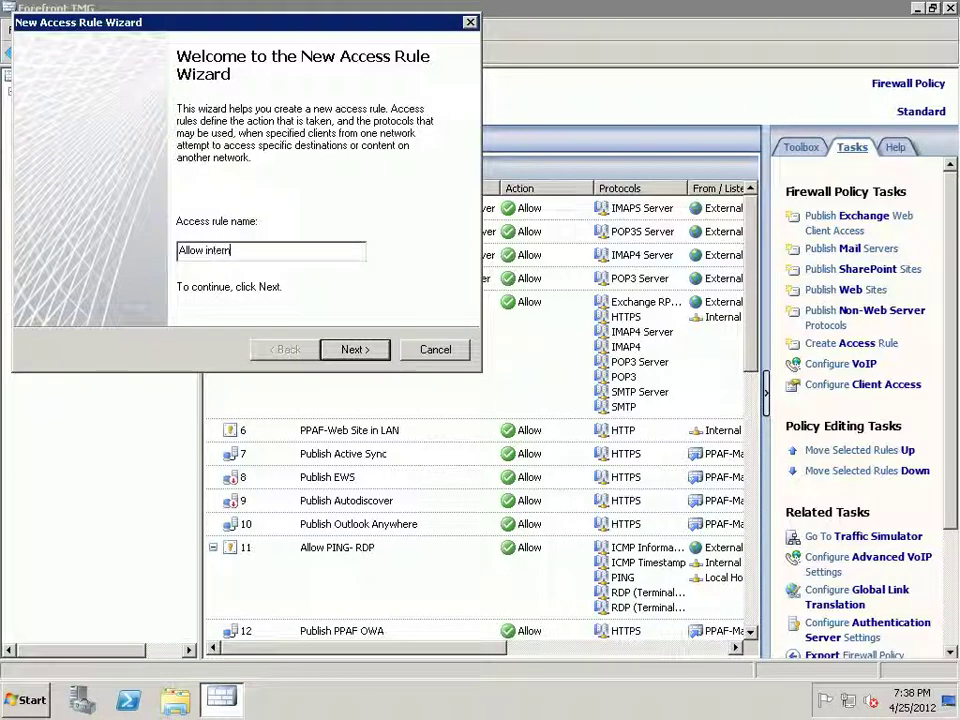
text(et in LAN)
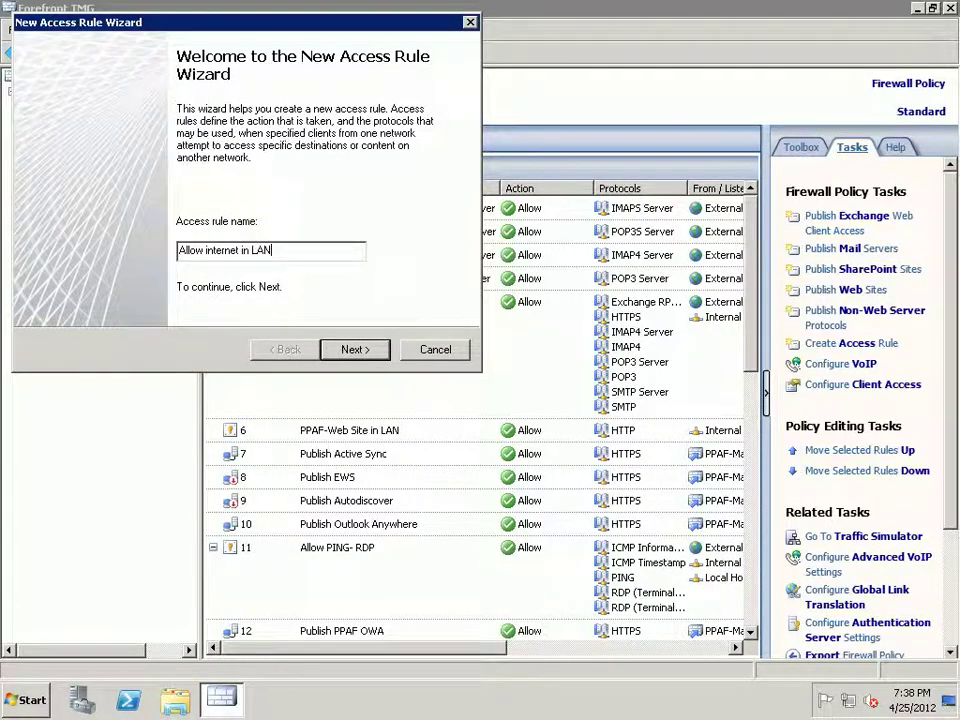
key(Return)
key(Up)
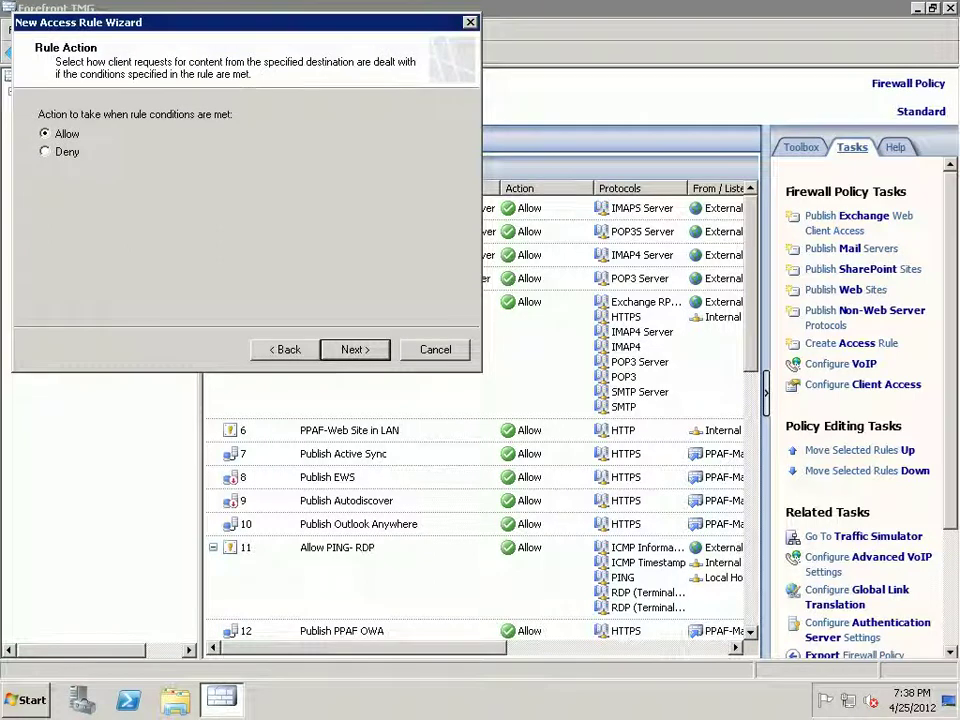
key(Return)
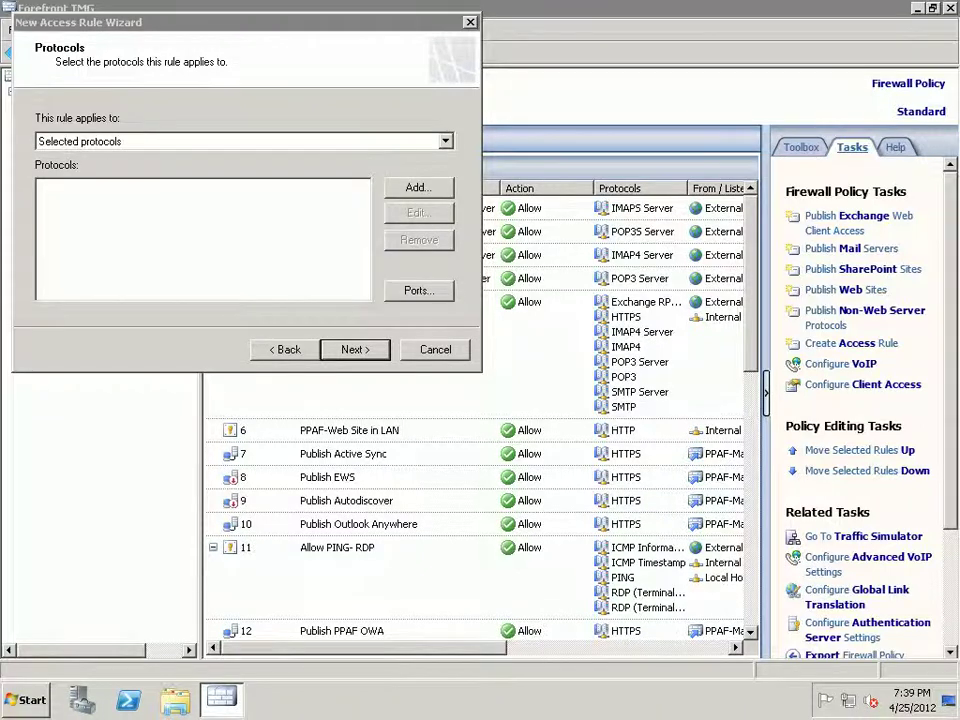
- Add the HTTP, HTTPS and HTTPS Server protocols from Common Protocols to the rule
key(alt+a)
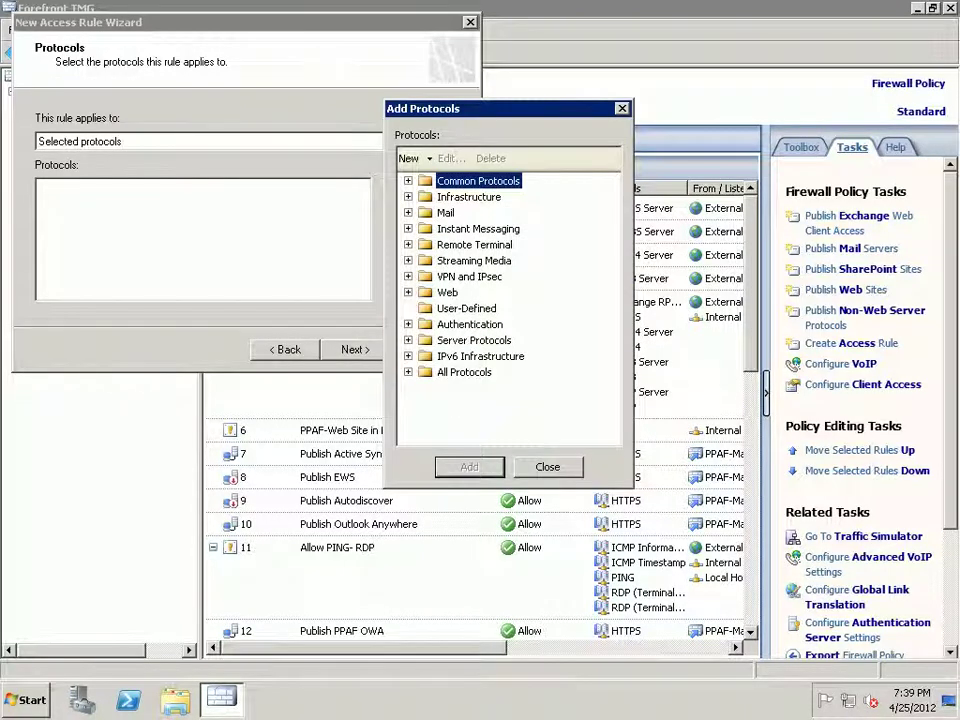
key(Right)
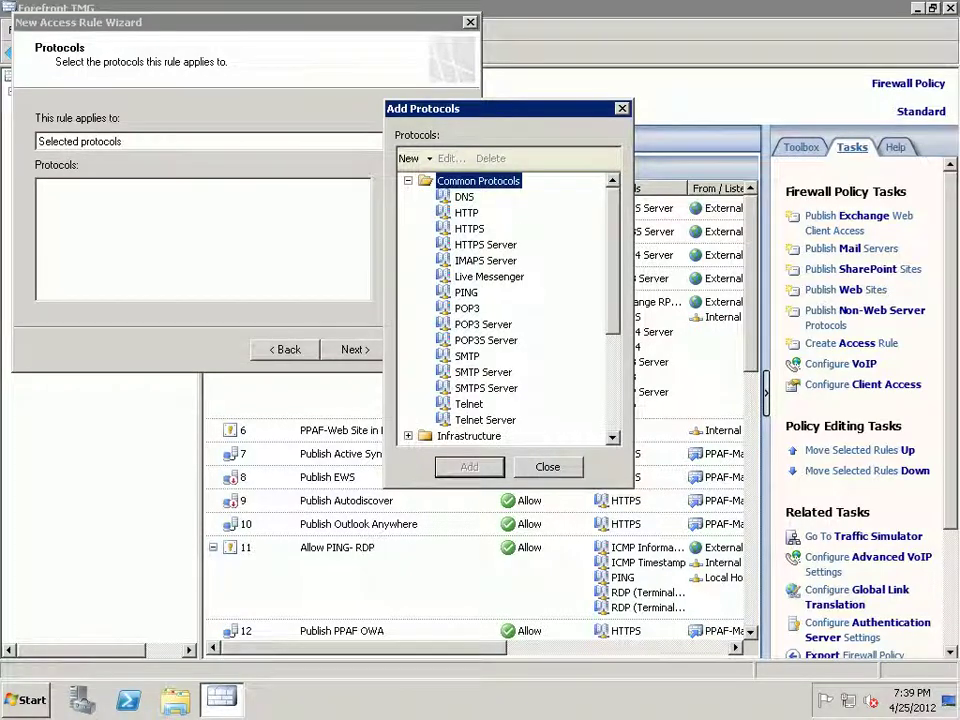
key(Down)
key(Down)
key(Down)
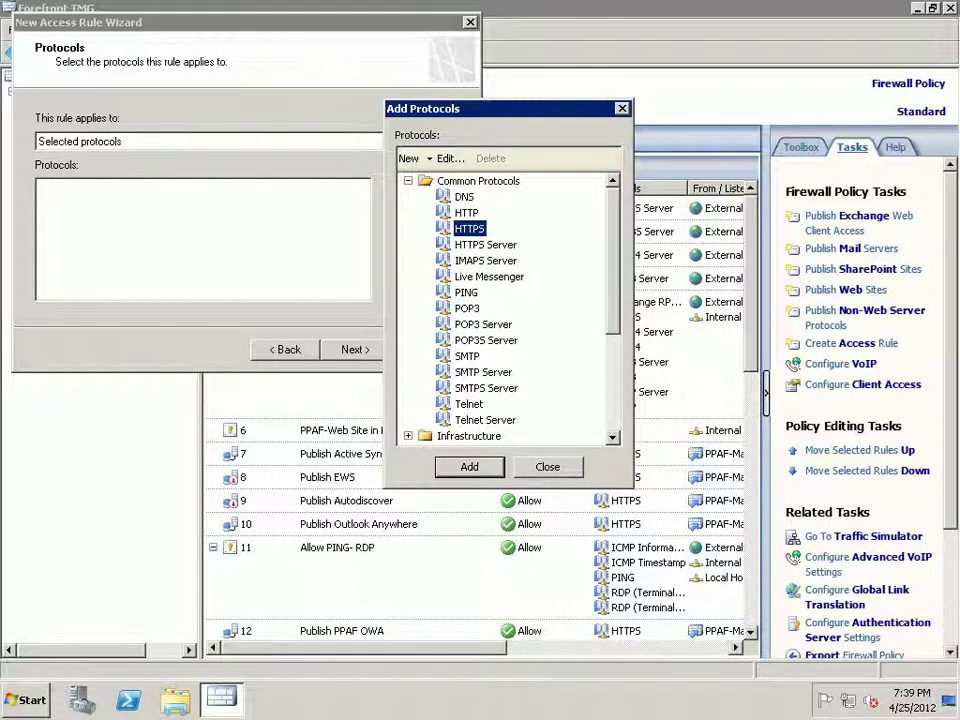
key(Down)
key(Return)
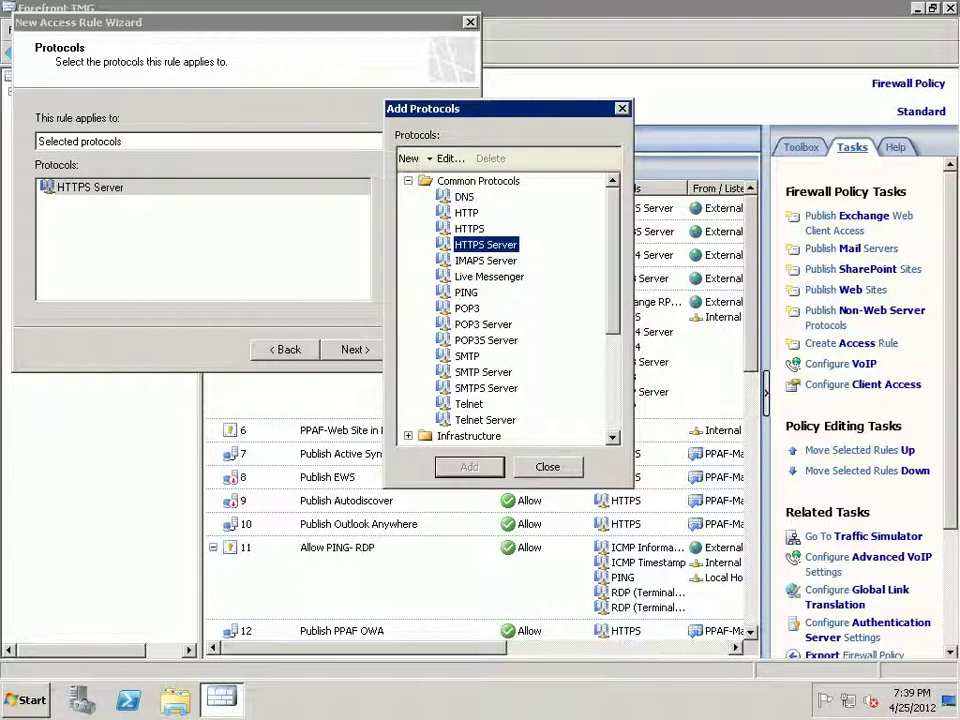
key(Up)
key(Return)
key(Up)
key(Return)
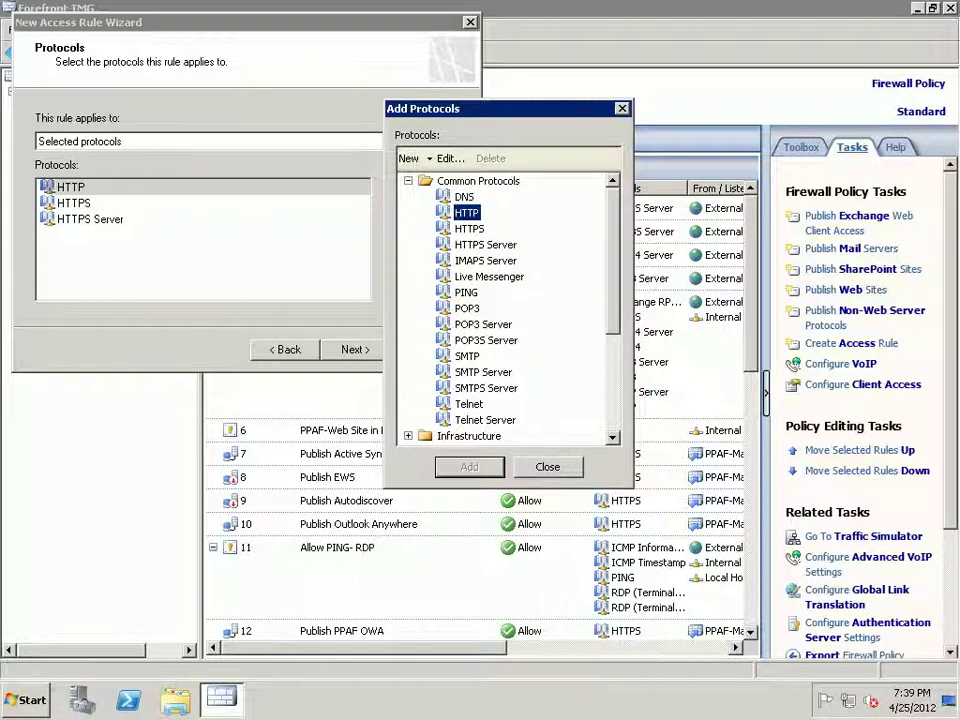
key(Escape)
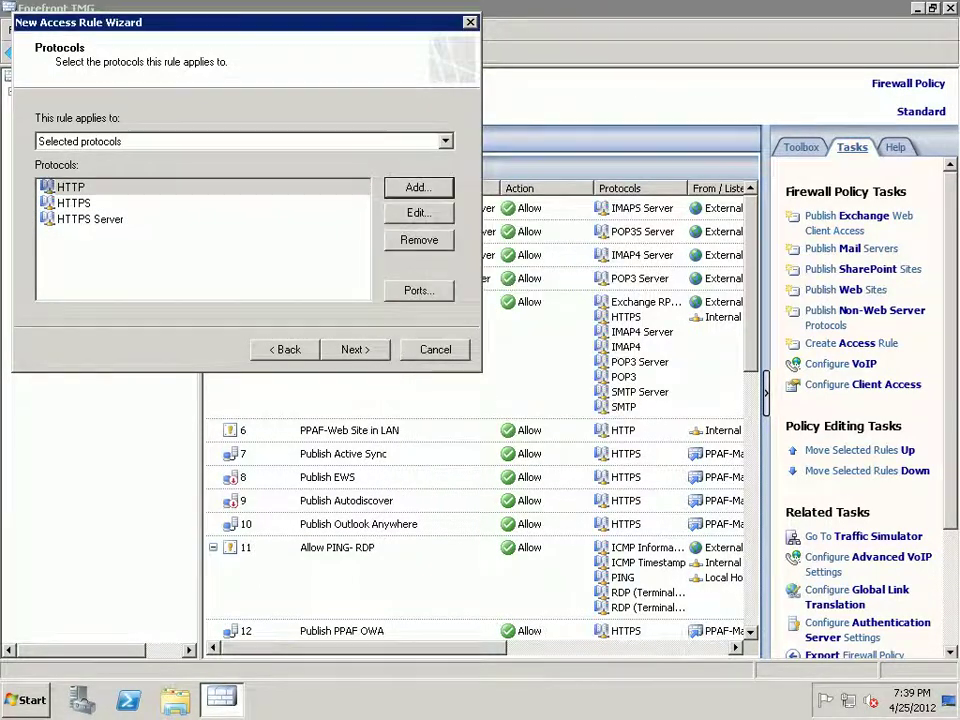
- Disable malware inspection for the rule and continue to the sources step
key(alt+n)
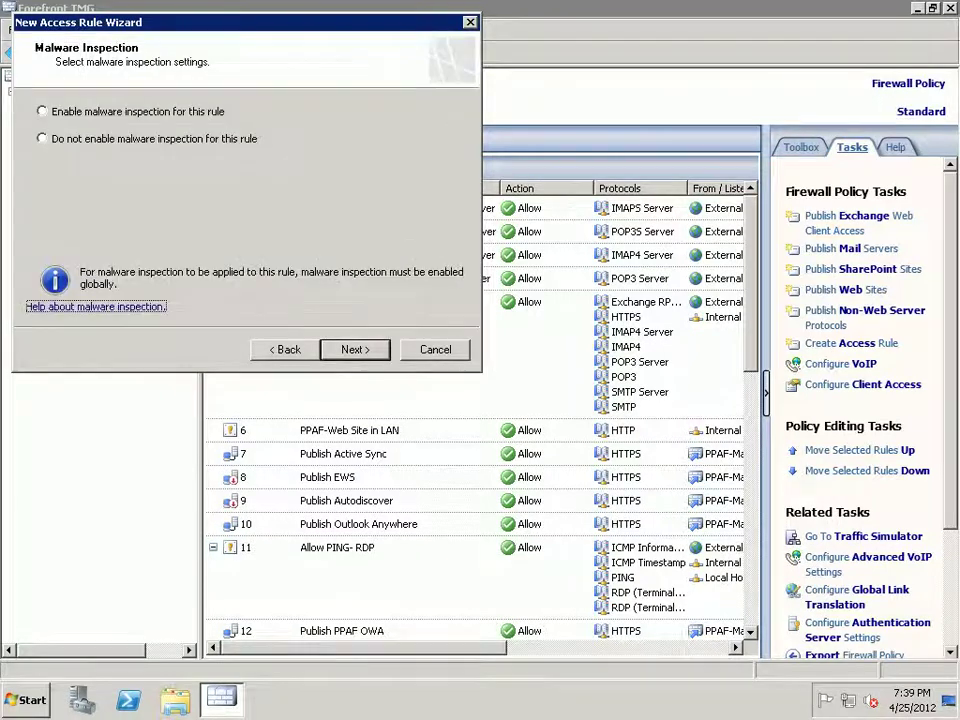
click(41, 138)
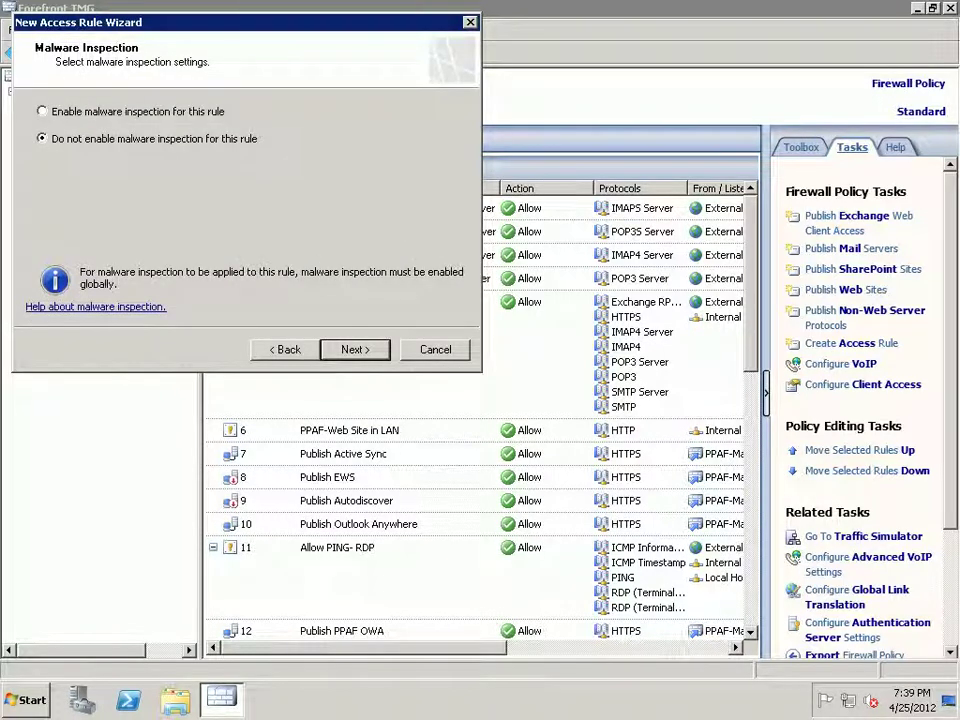
key(alt+n)
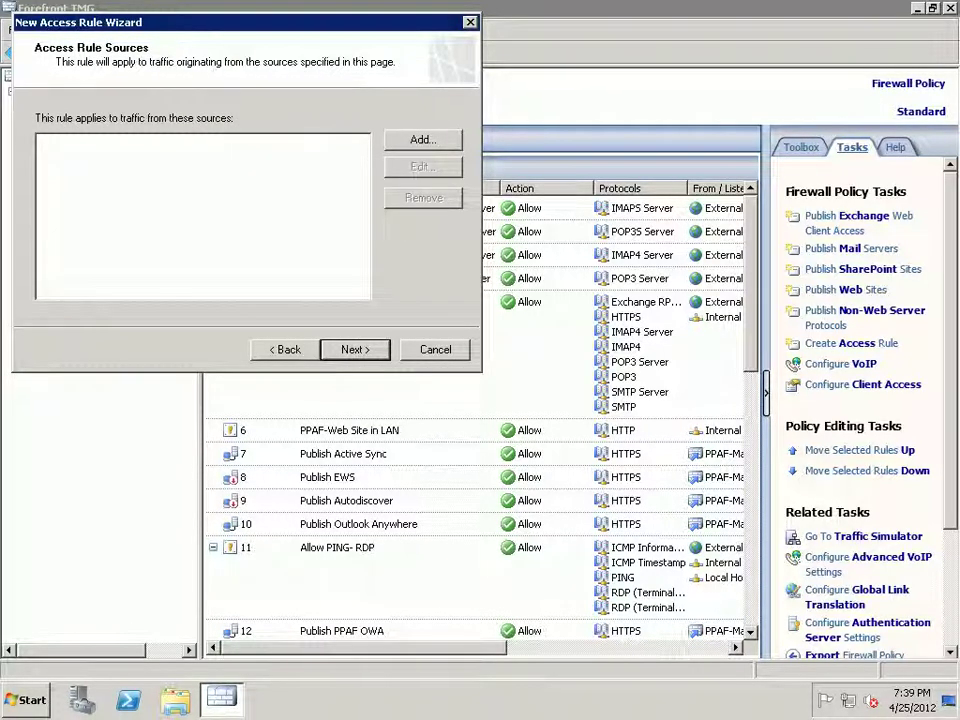
- Add the Internal network as the rule's traffic source
key(alt+d)
key(Right)
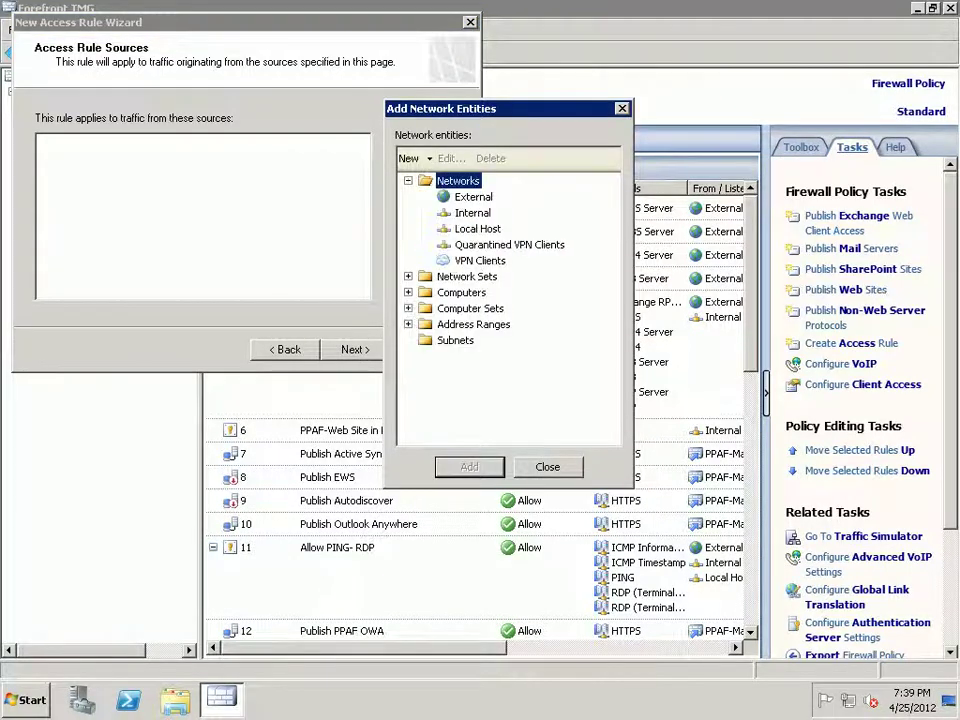
click(472, 212)
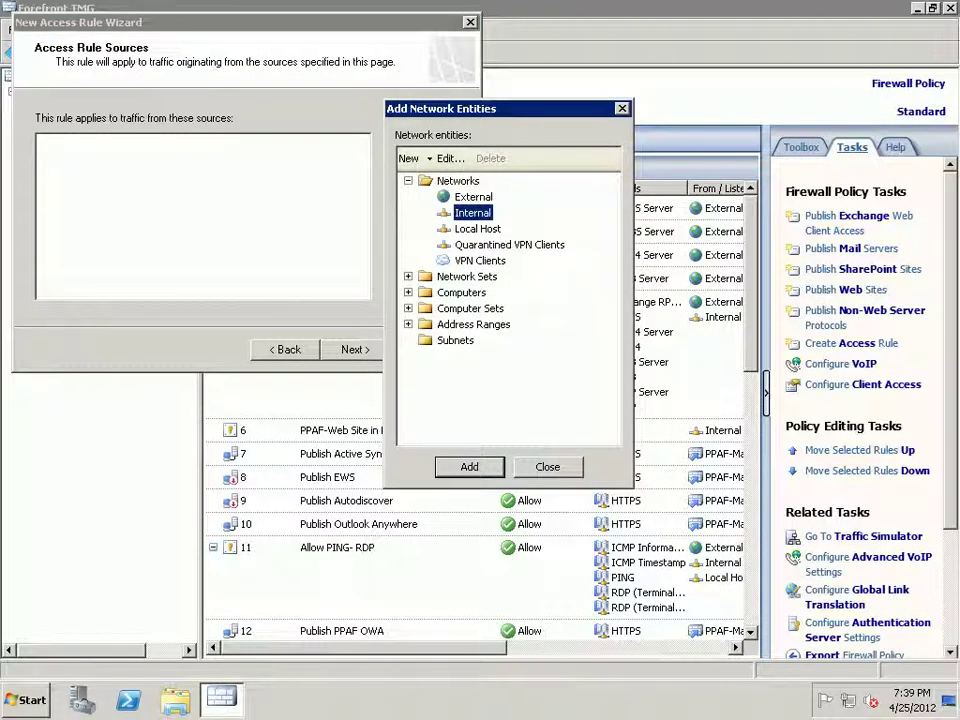
key(Return)
key(Escape)
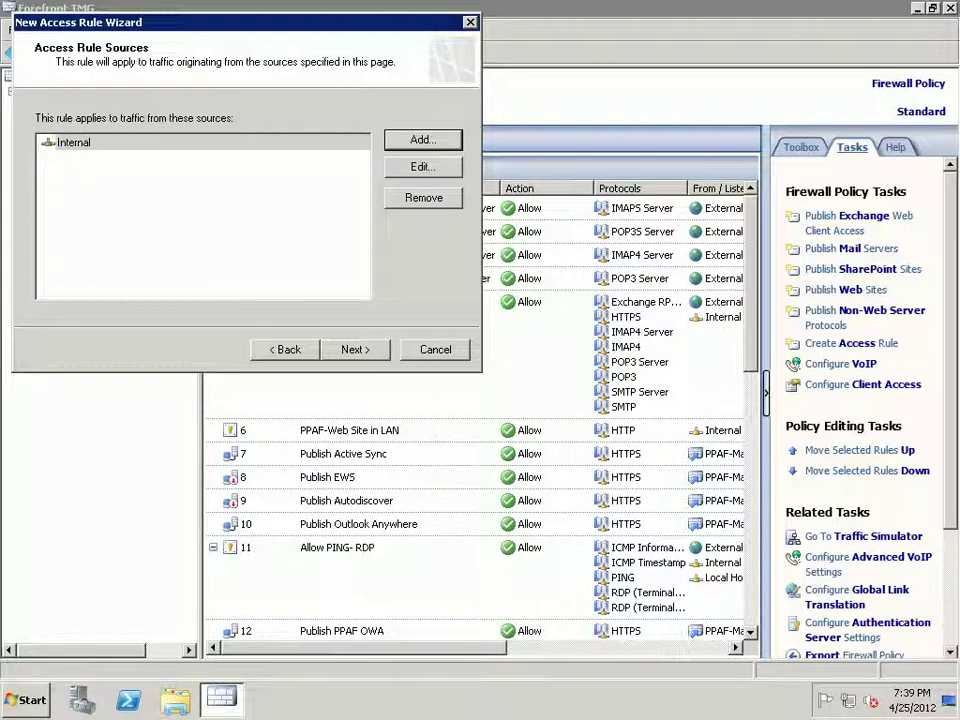
key(alt+n)
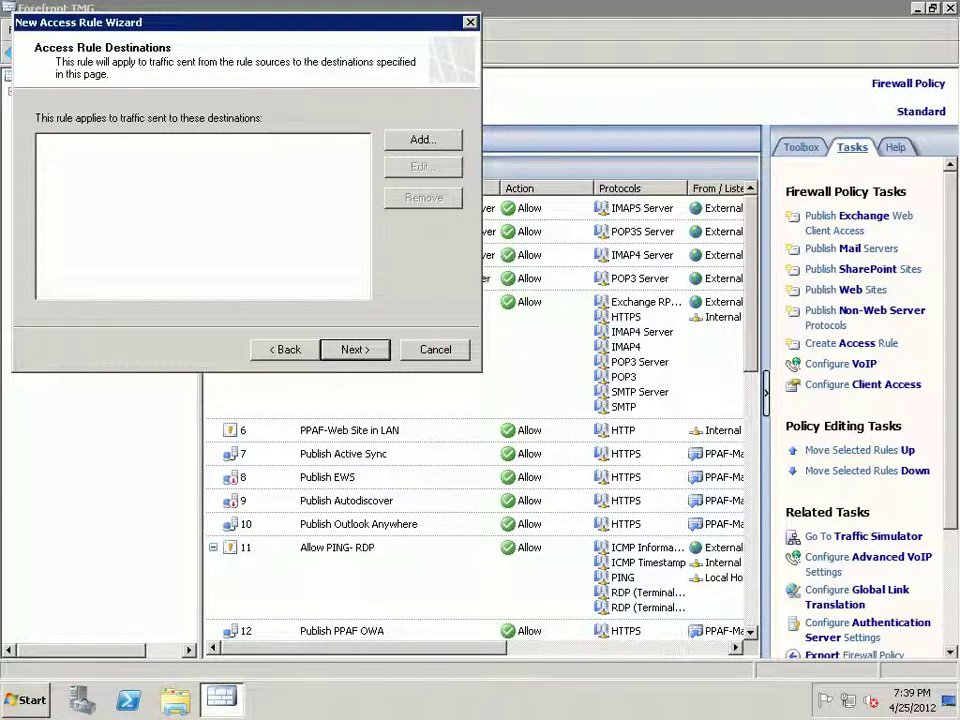
- Add the External network as the rule's destination and continue to User Sets
key(shift+Tab)
key(shift+Tab)
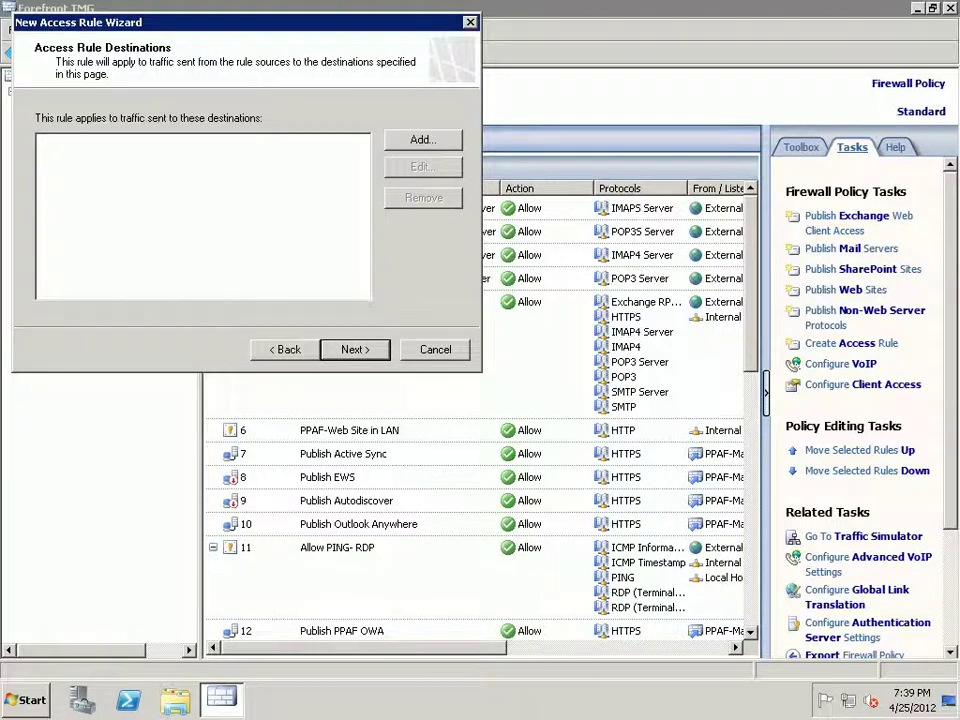
key(Return)
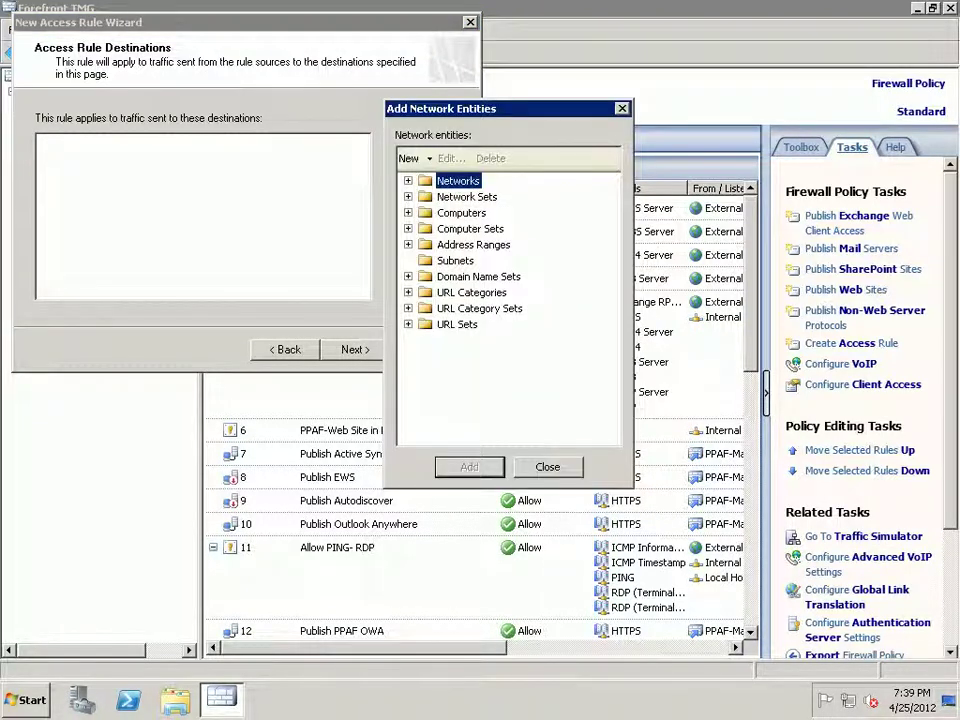
key(Right)
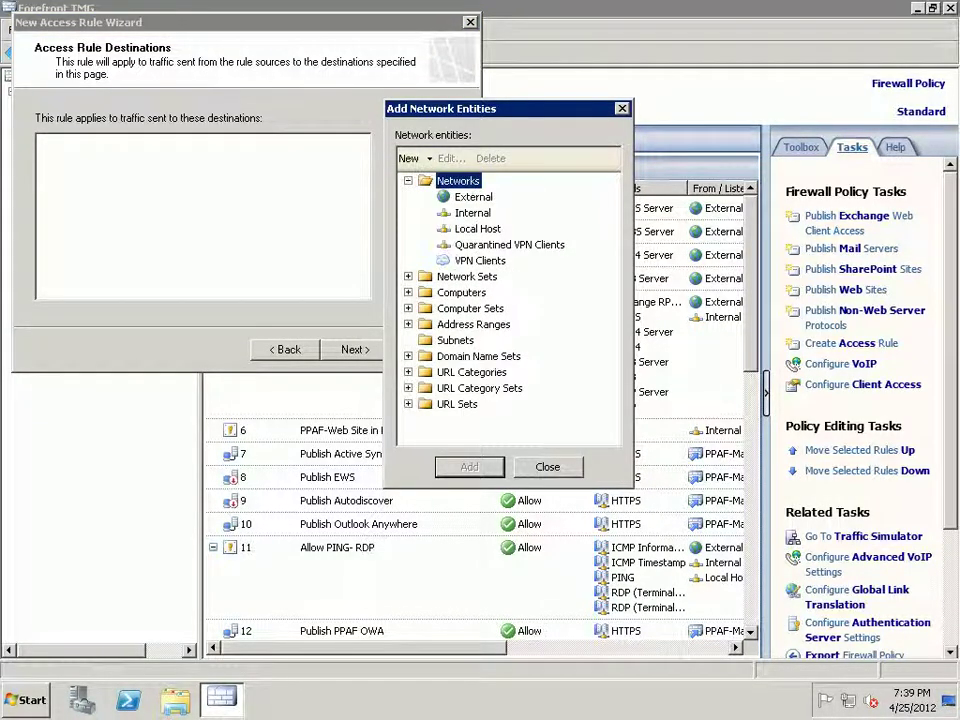
key(Down)
key(Return)
key(Tab)
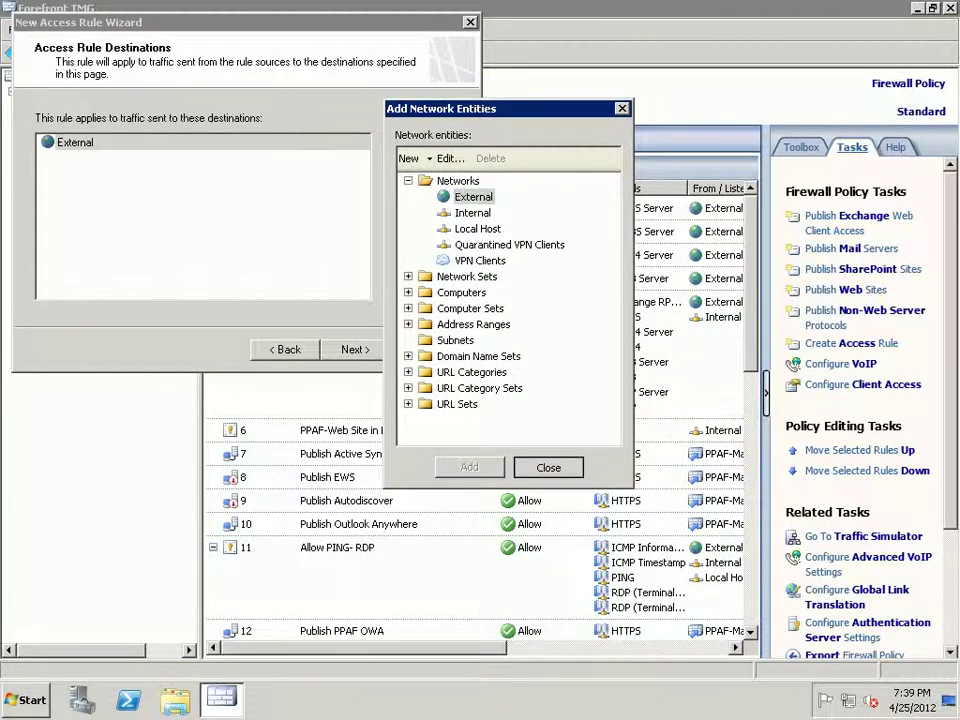
key(Return)
key(alt+n)
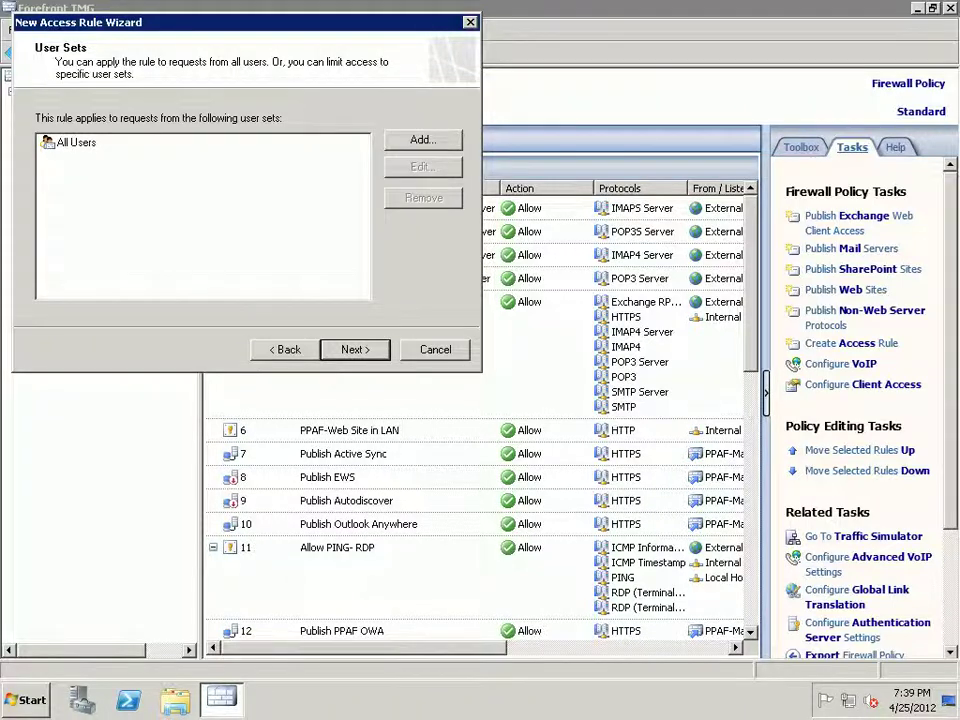
- Add All Authenticated Users, select All Users, and finish the Allow internet in LAN rule
click(423, 140)
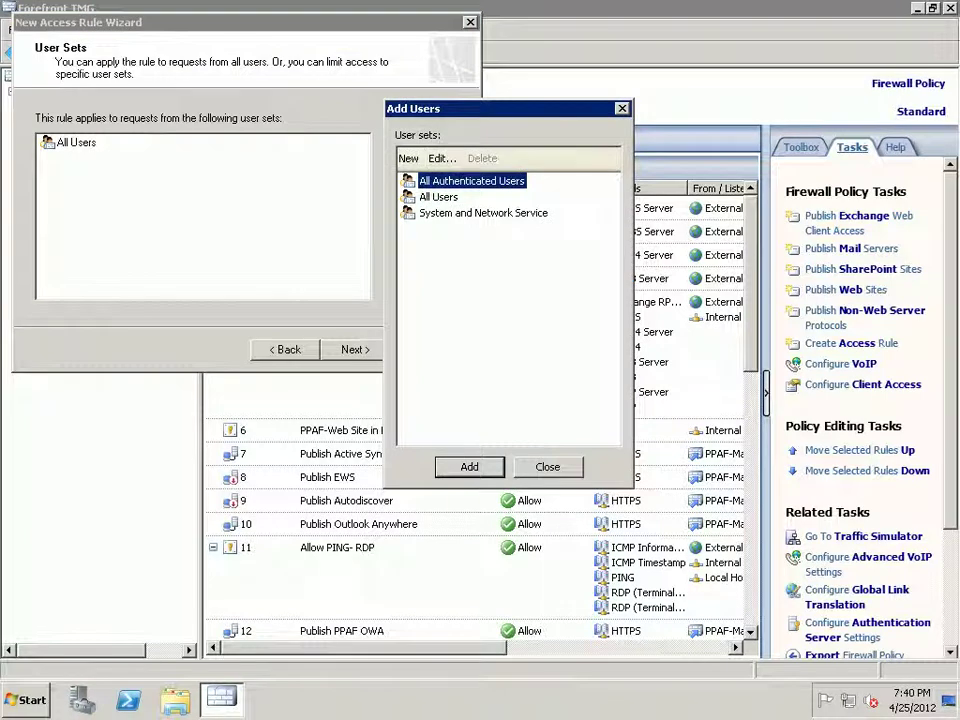
click(469, 466)
key(Escape)
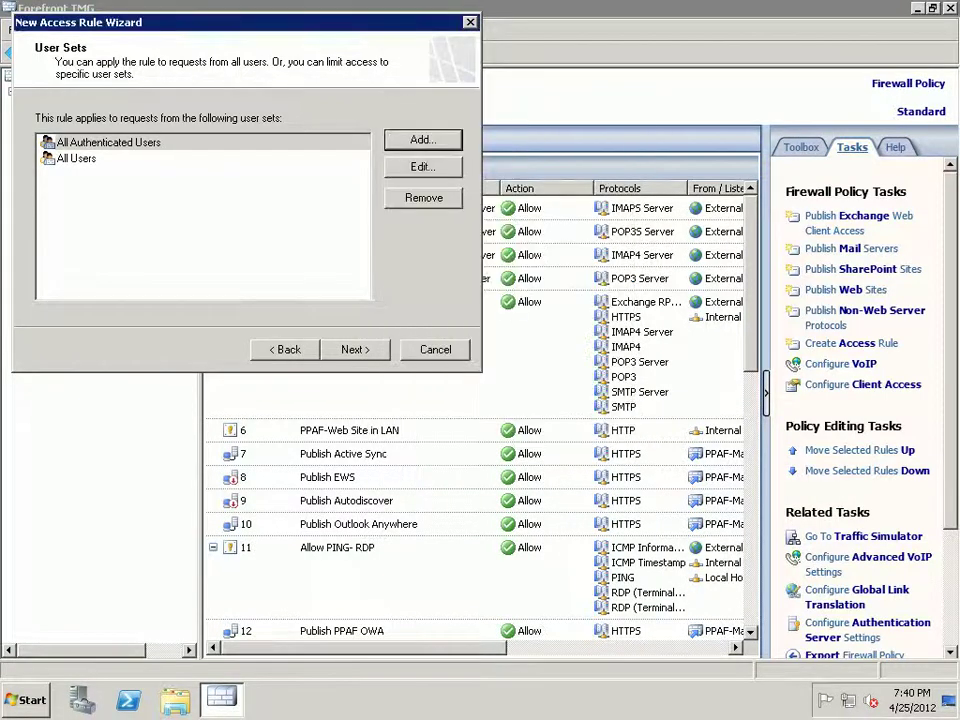
click(76, 158)
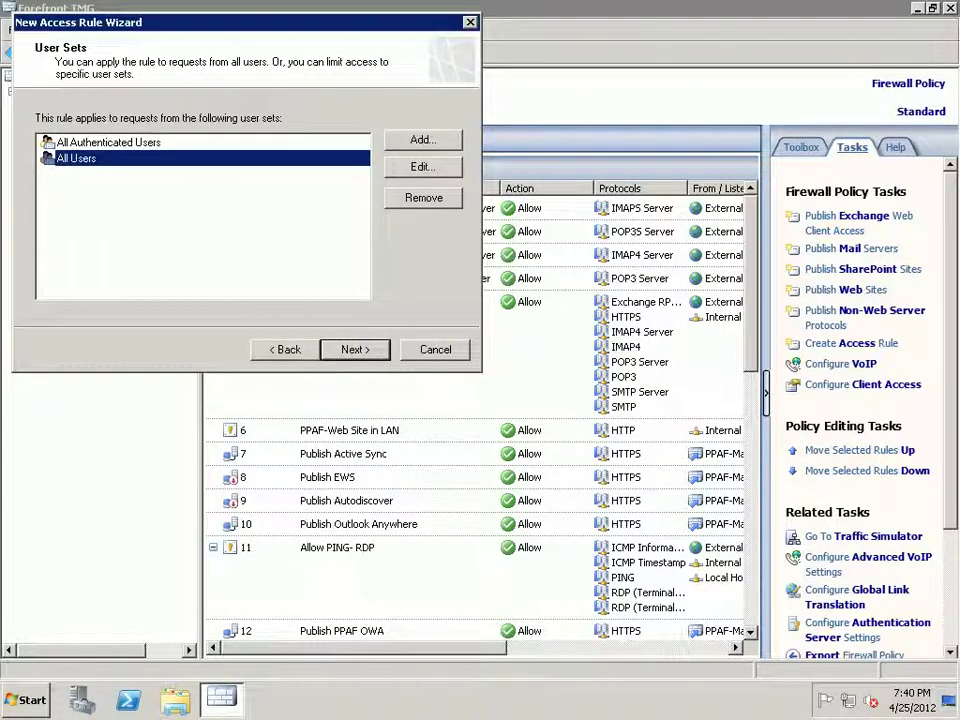
key(Return)
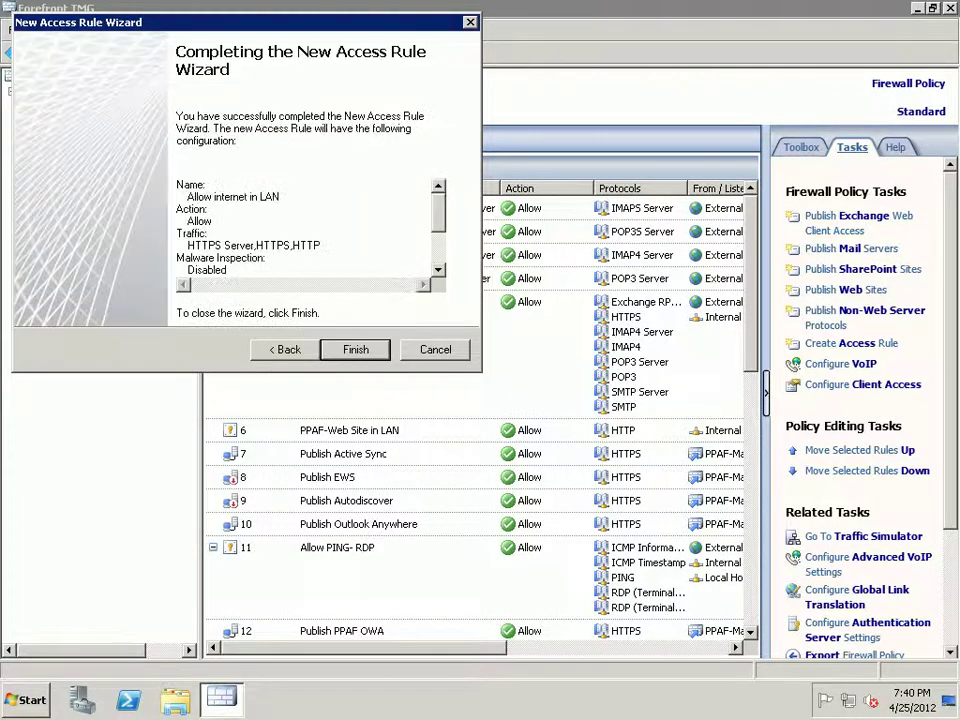
key(Return)
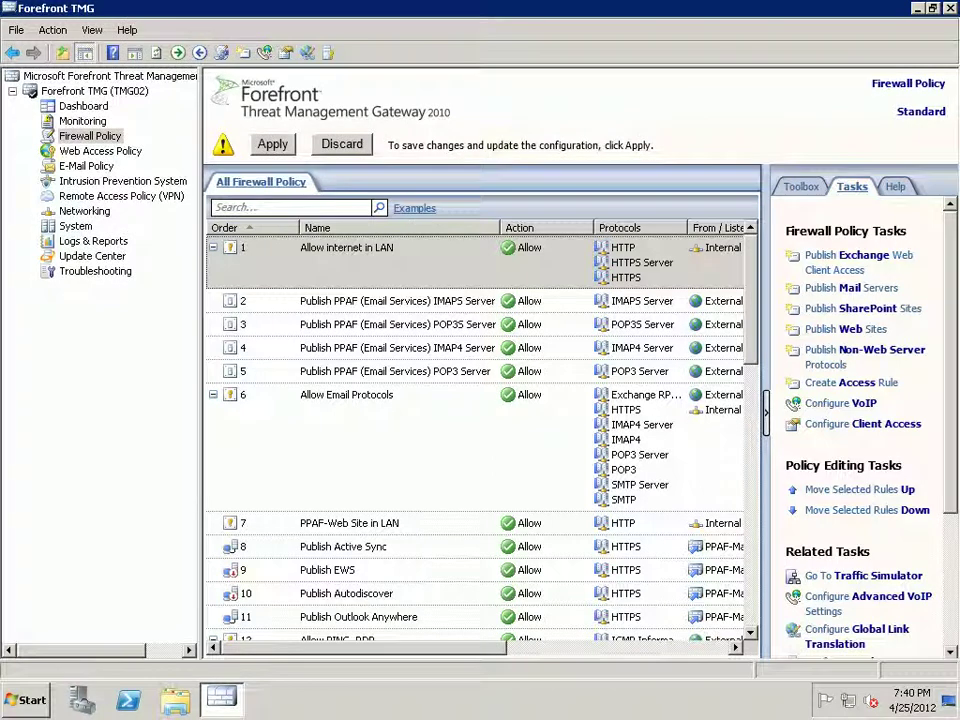
- Discard the unapplied Allow internet in LAN rule and confirm with Yes
click(342, 144)
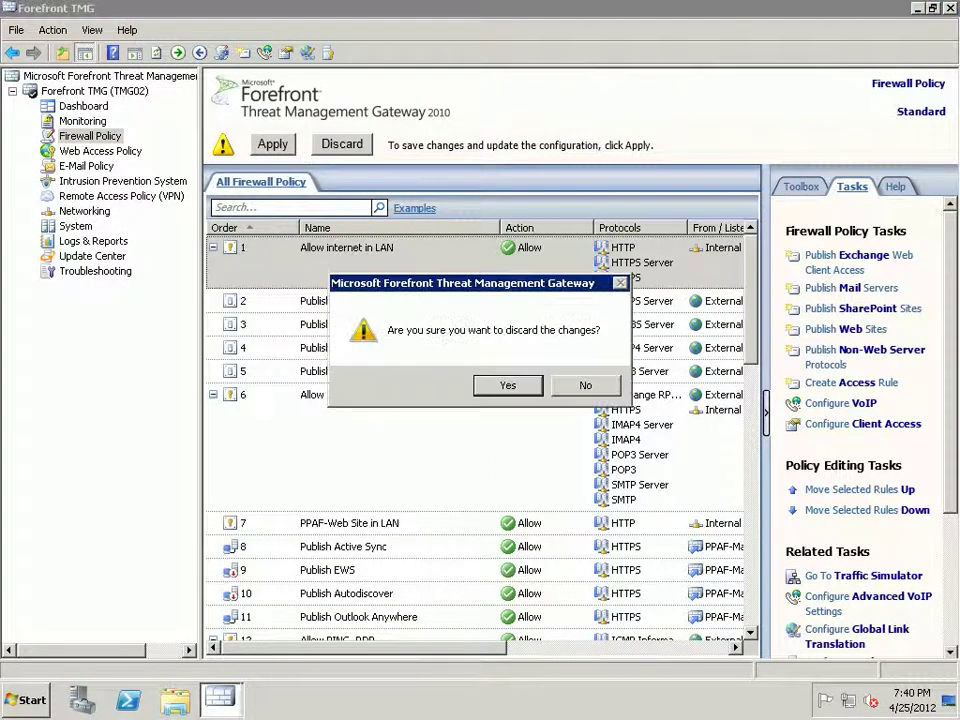
click(585, 384)
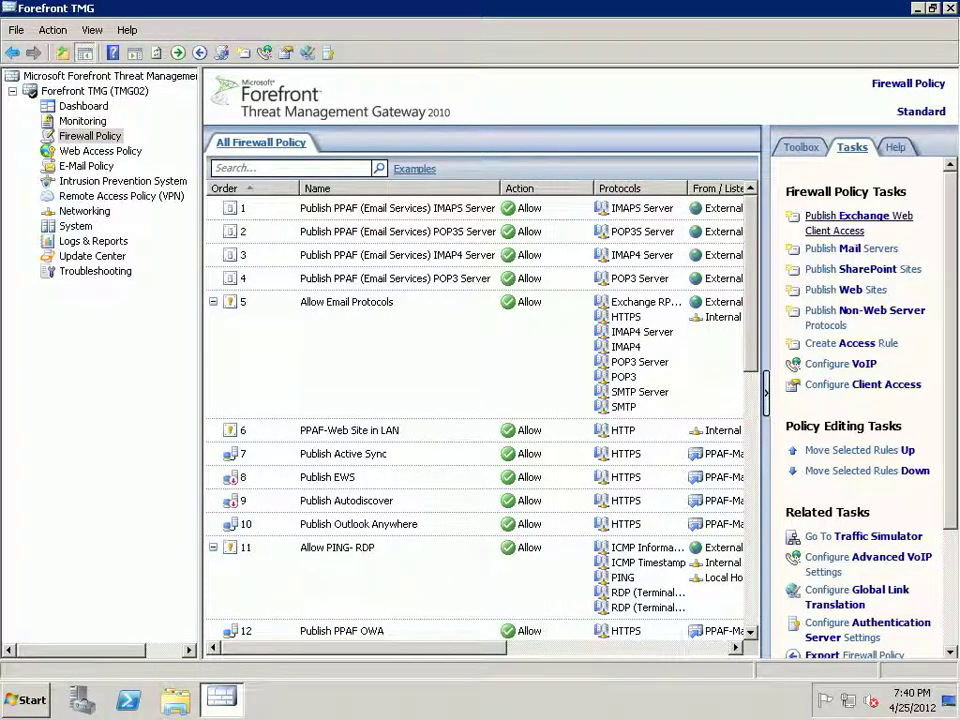
- Start an Exchange web client access publishing rule named 'Publish OWA'
click(858, 216)
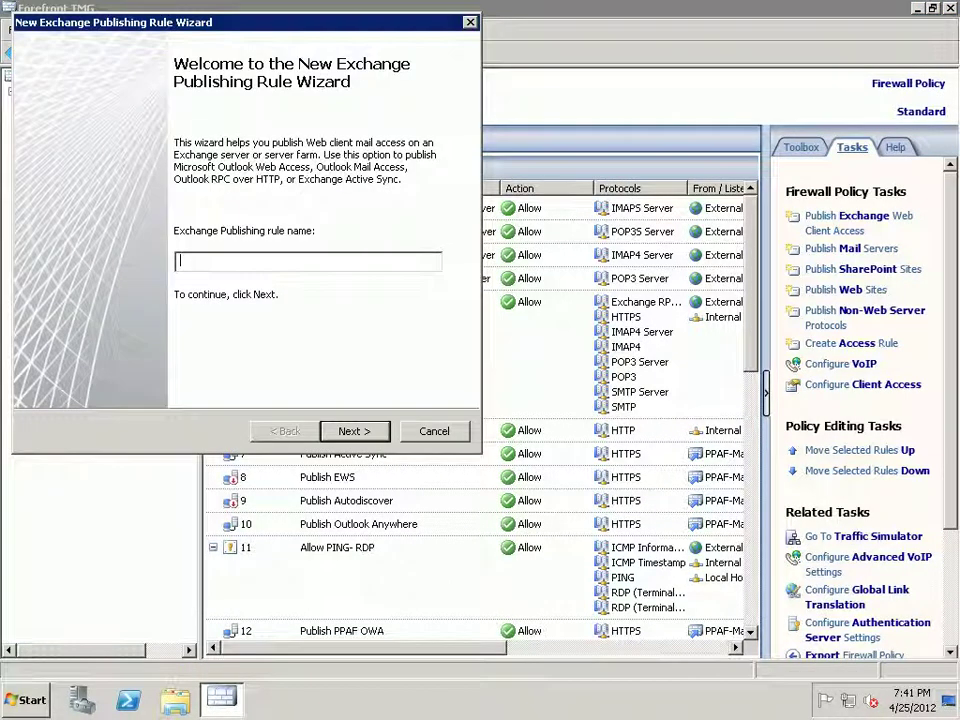
text(Publish OWA)
key(Return)
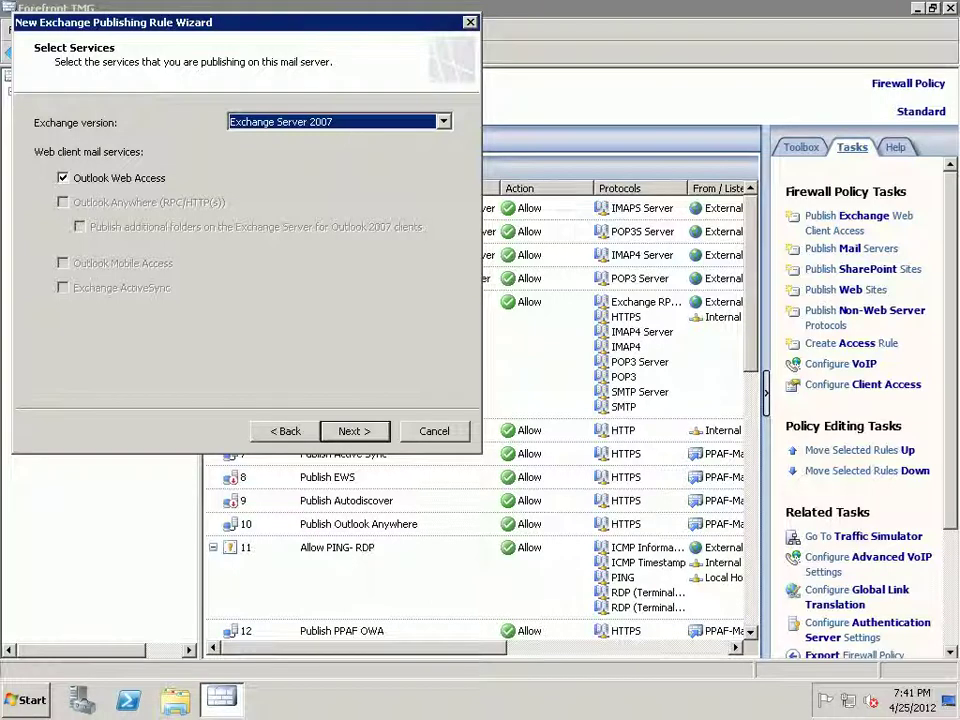
- Choose Exchange Server 2010 as the Exchange version
key(alt+Down)
key(Up)
key(Return)
key(alt+Down)
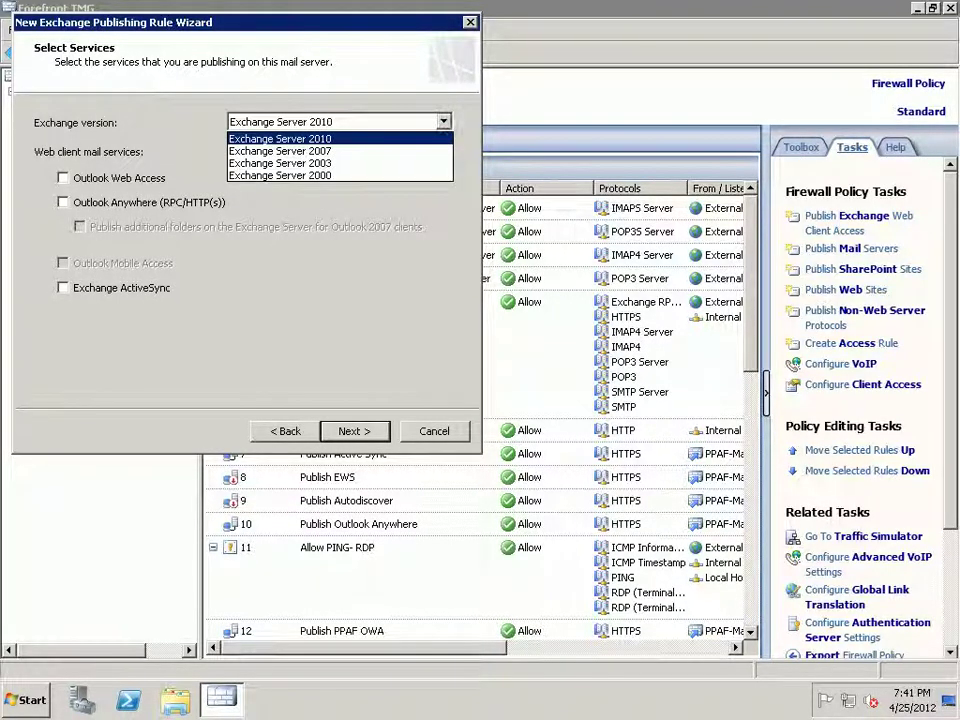
key(Down)
key(Down)
key(Down)
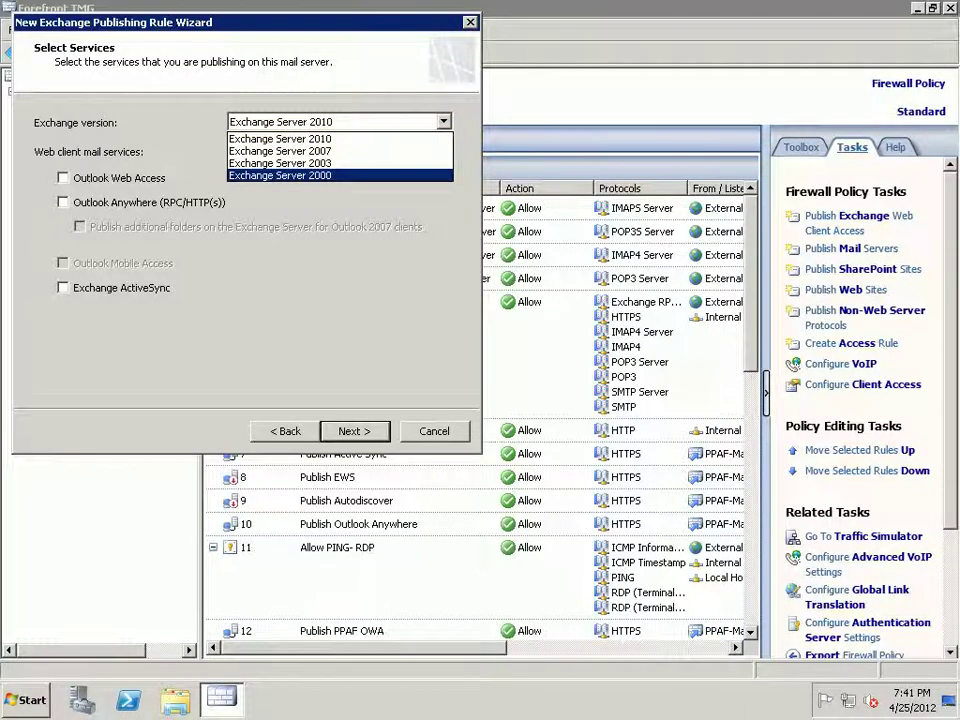
key(Up)
key(Up)
key(Up)
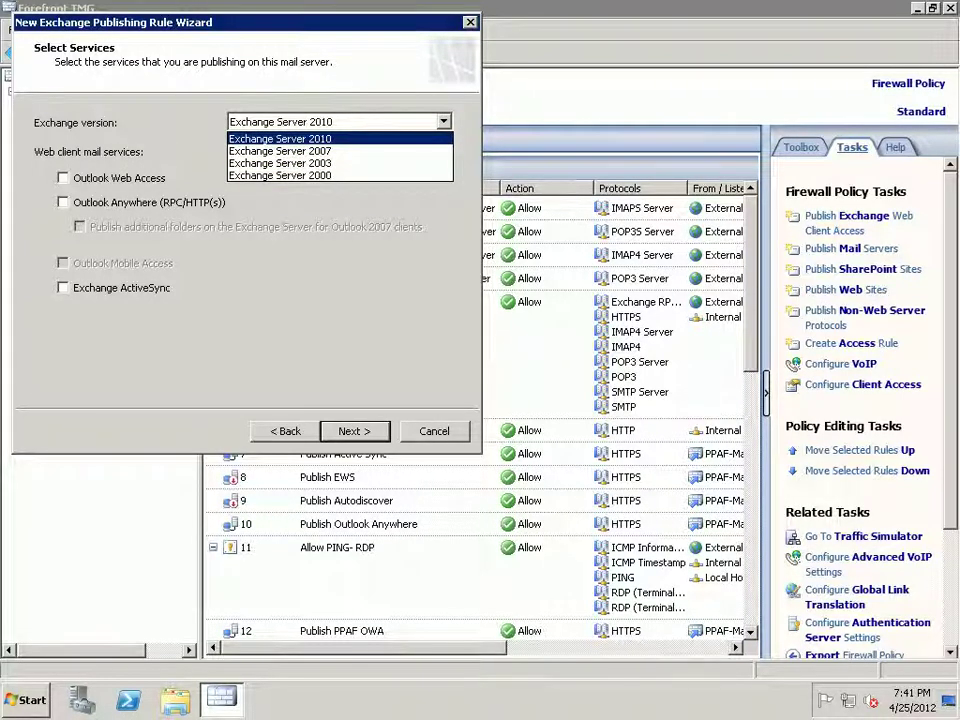
key(Return)
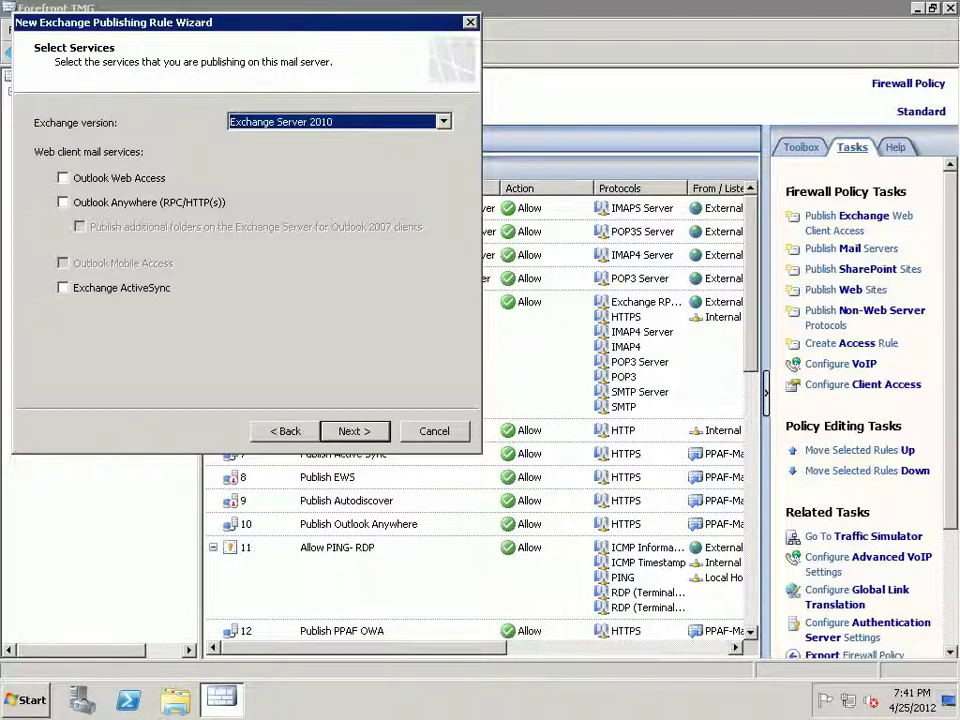
- Leave only Outlook Web Access selected among the web client mail services and continue
key(Tab)
key(space)
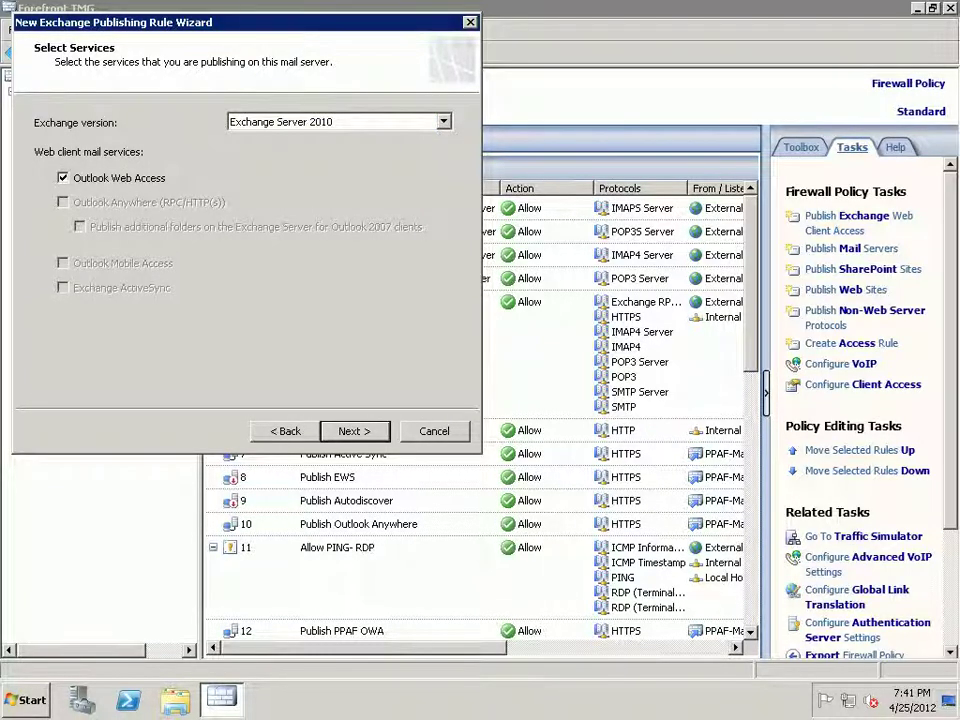
key(space)
key(Tab)
key(space)
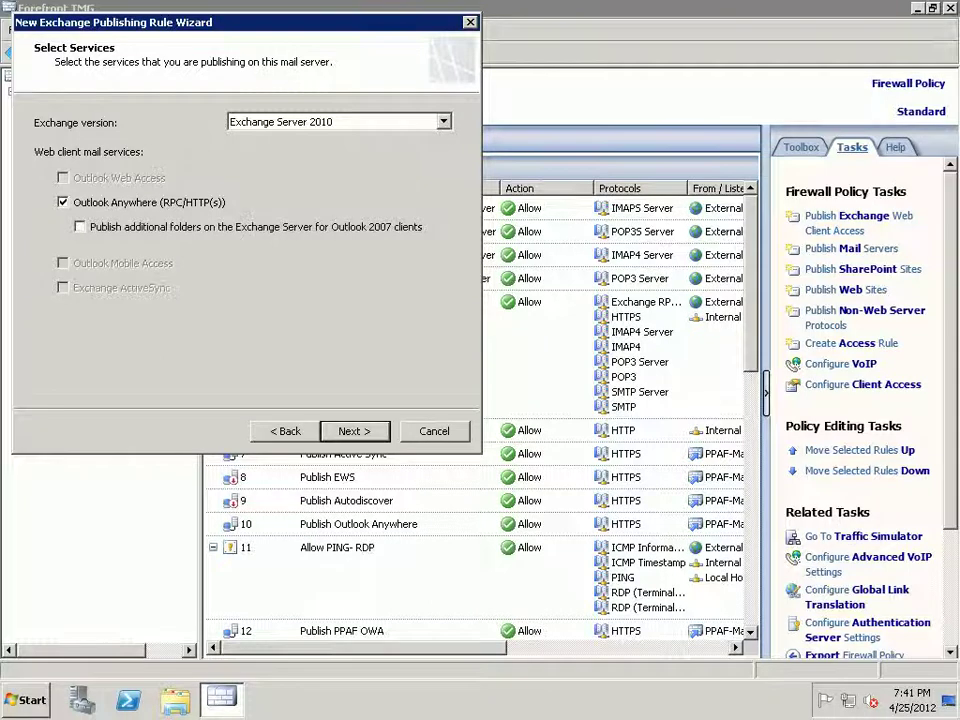
key(space)
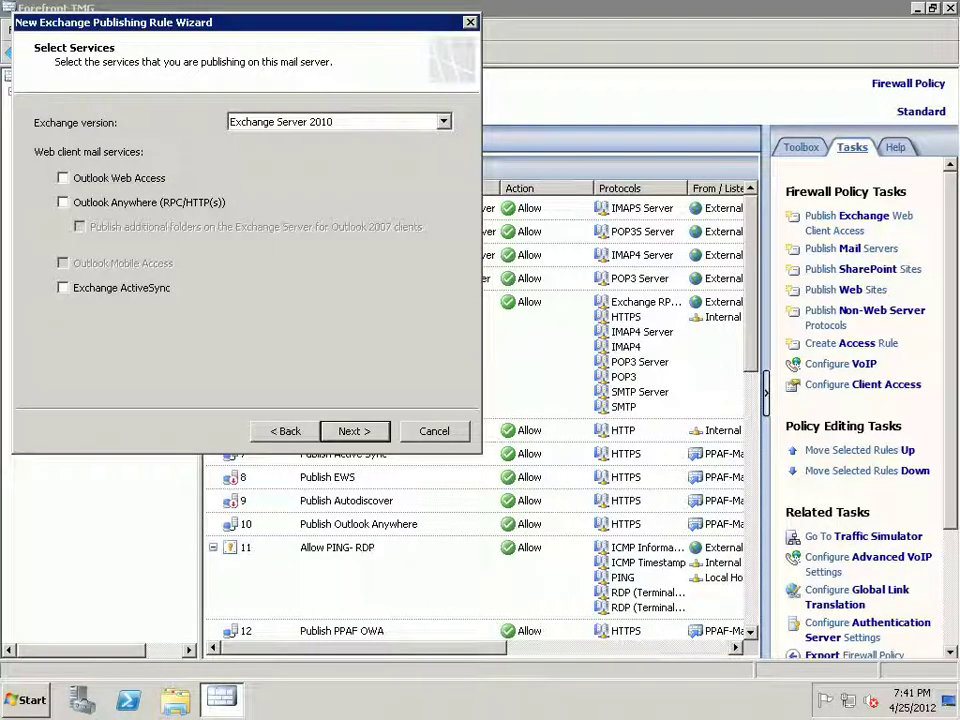
key(Tab)
key(space)
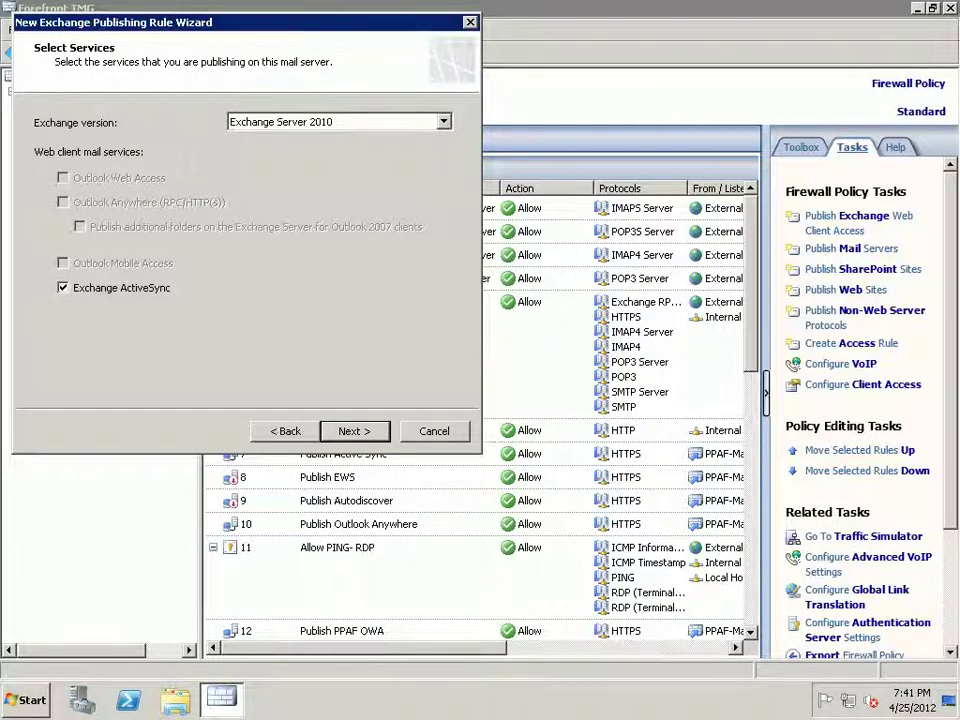
key(space)
key(shift+Tab)
key(space)
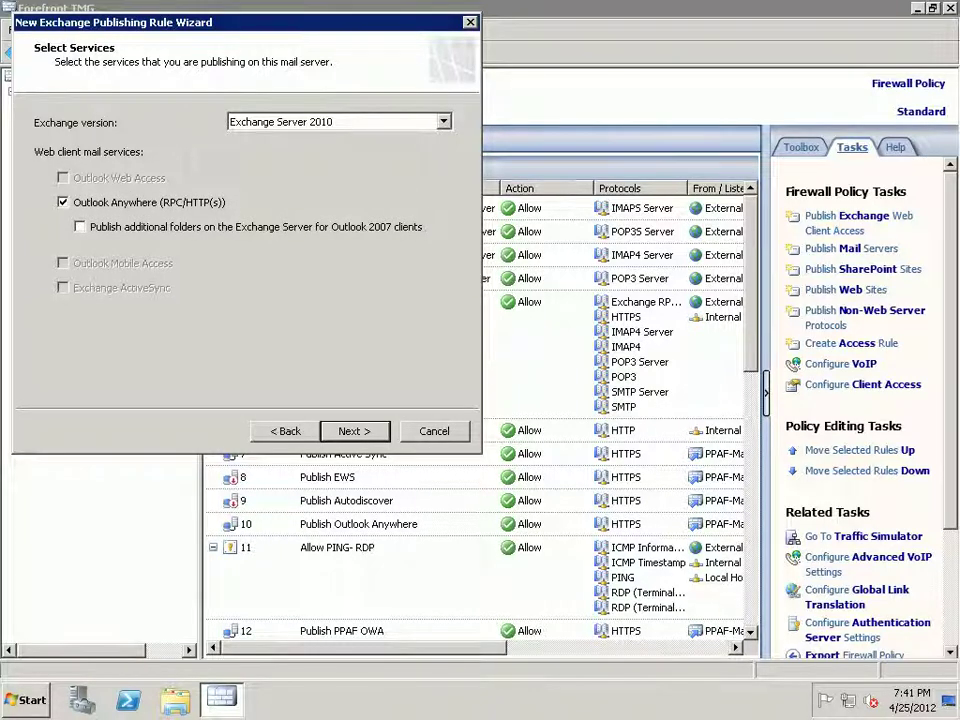
key(space)
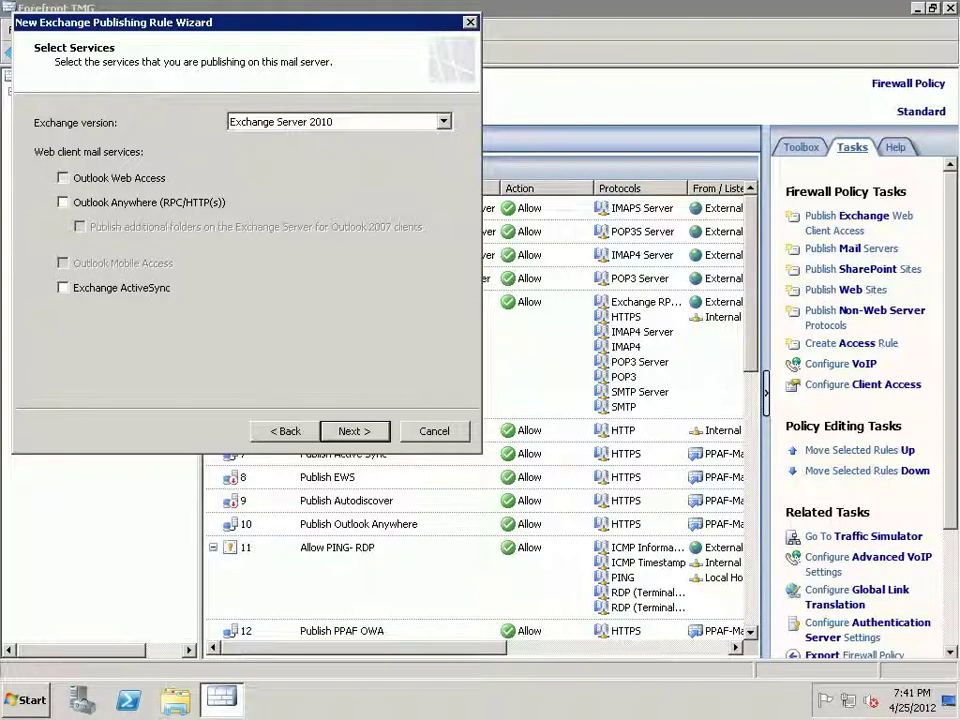
key(shift+Tab)
key(space)
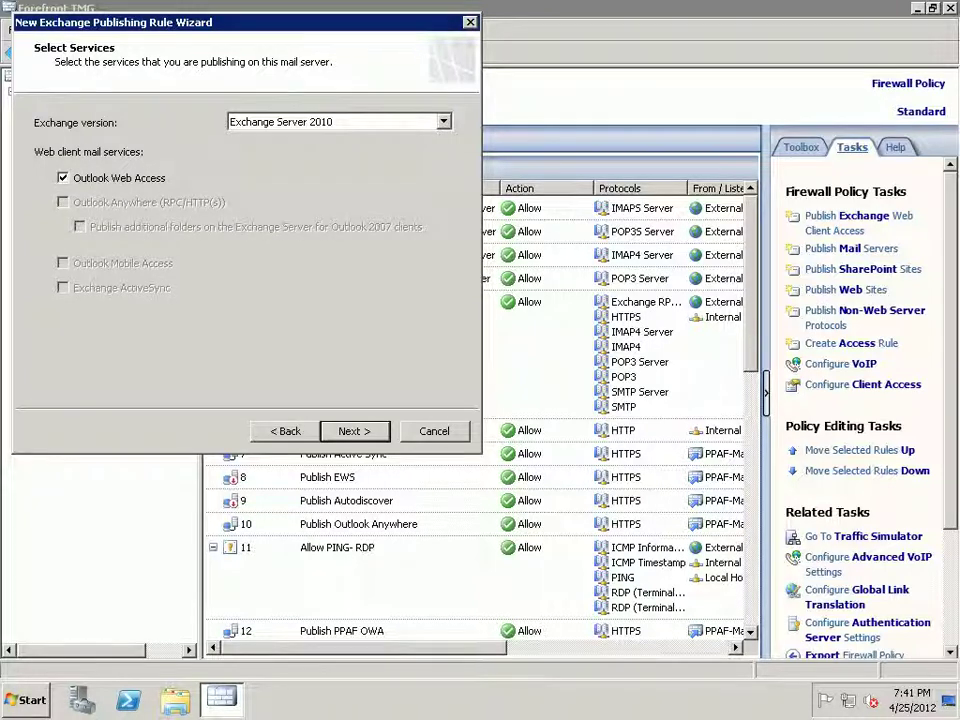
key(Tab)
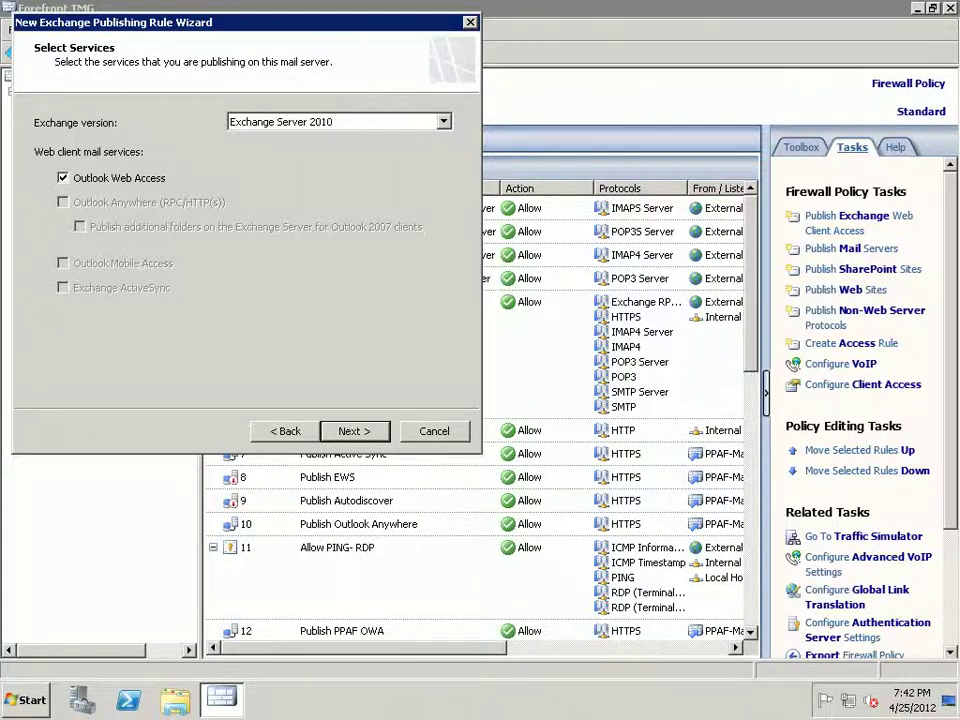
key(Return)
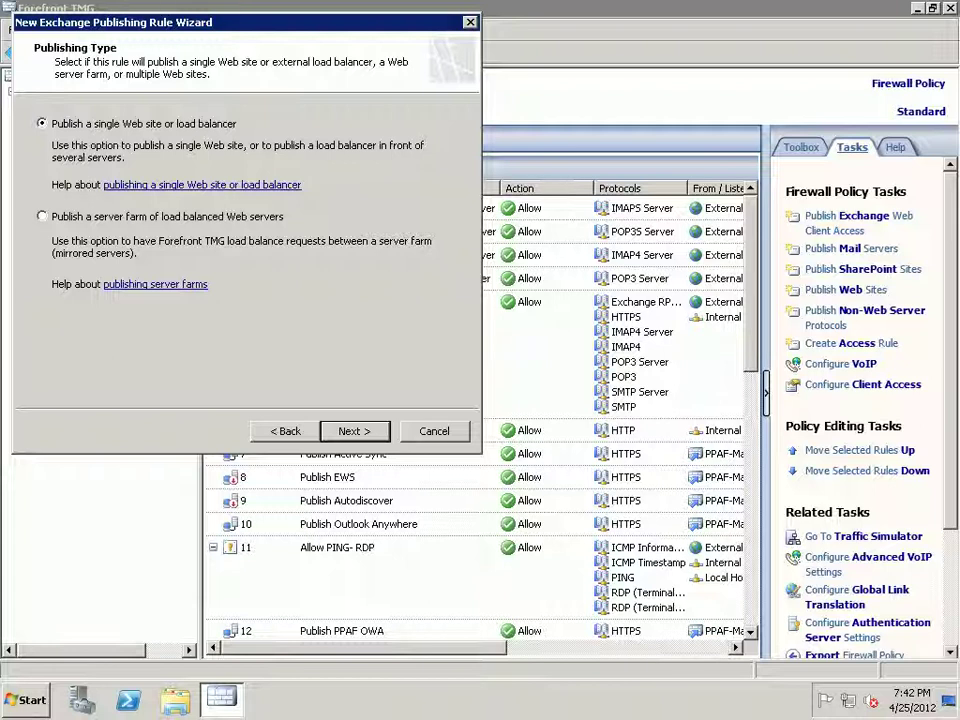
- Keep SSL connections to the published web server and advance to Internal Publishing Details
key(Return)
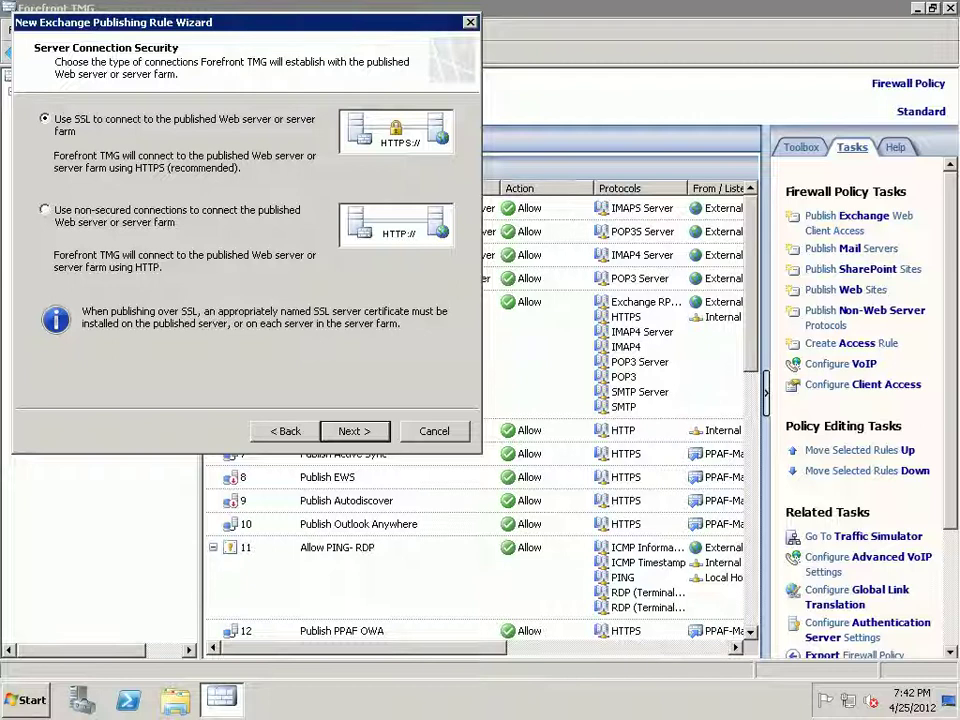
key(Return)
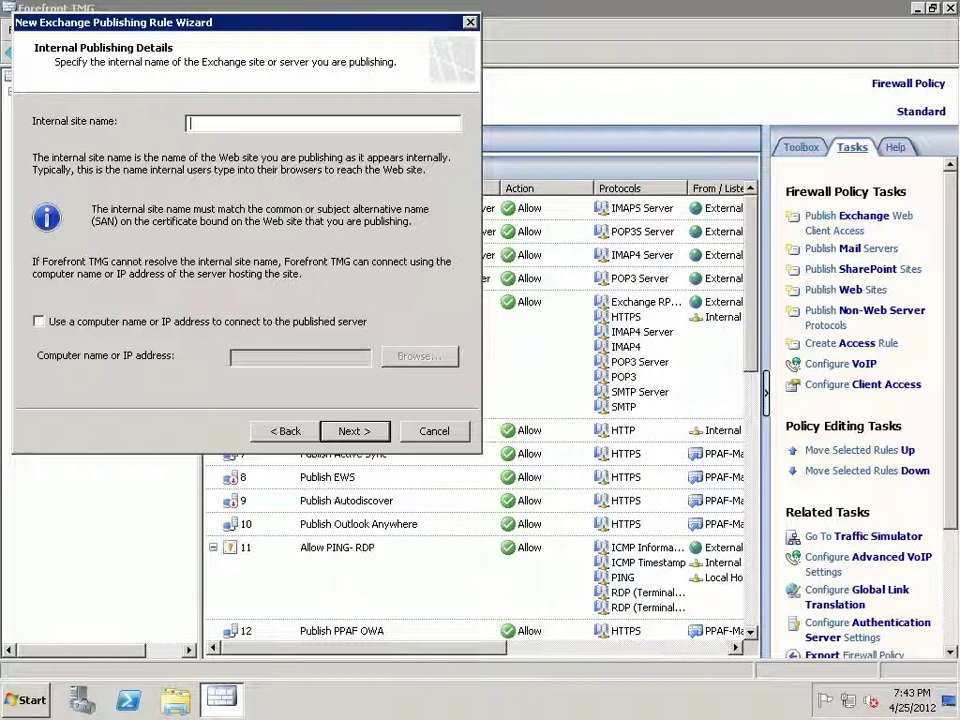
- Set internal site name mail01.ppaf.org.pk, connecting by IP address 192.168.0.231
text(mail01.ppaf.org.pk)
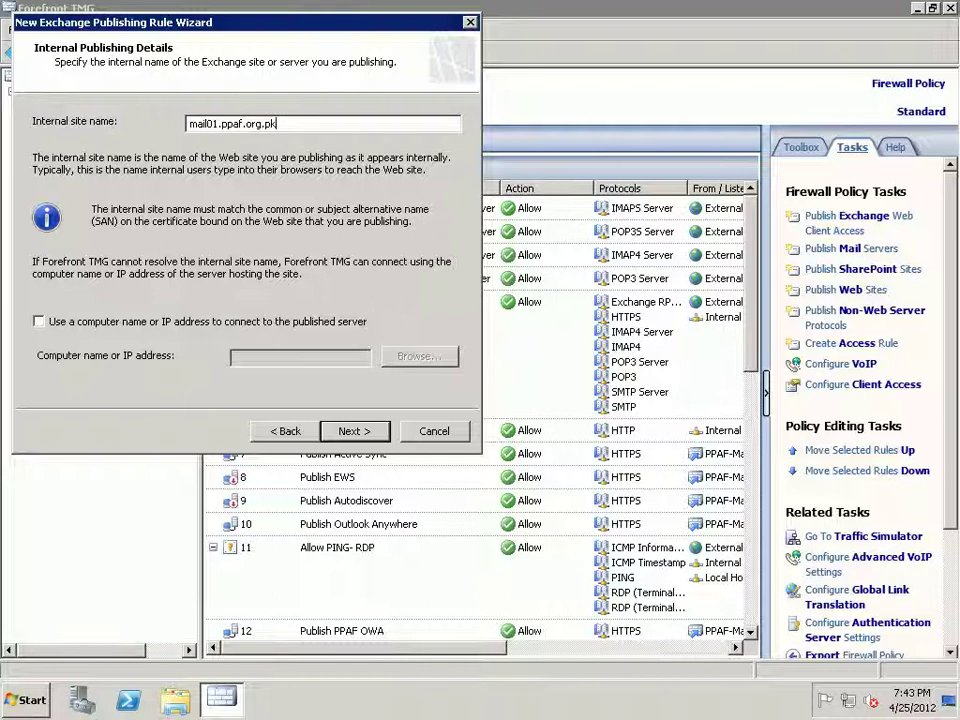
key(Tab)
key(space)
key(Tab)
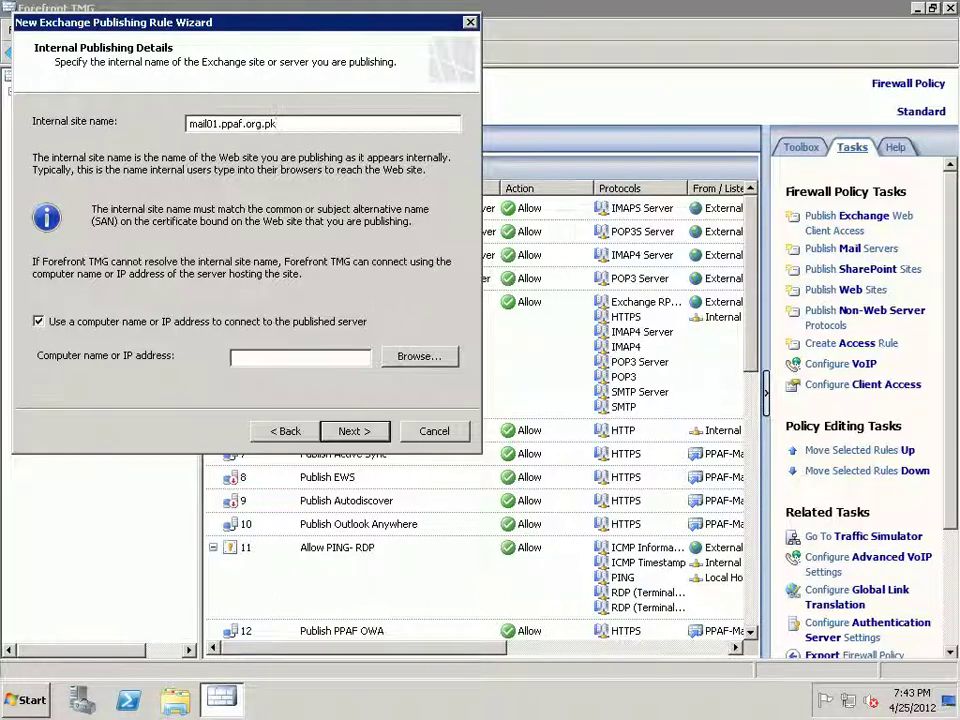
text(192.168.0.231)
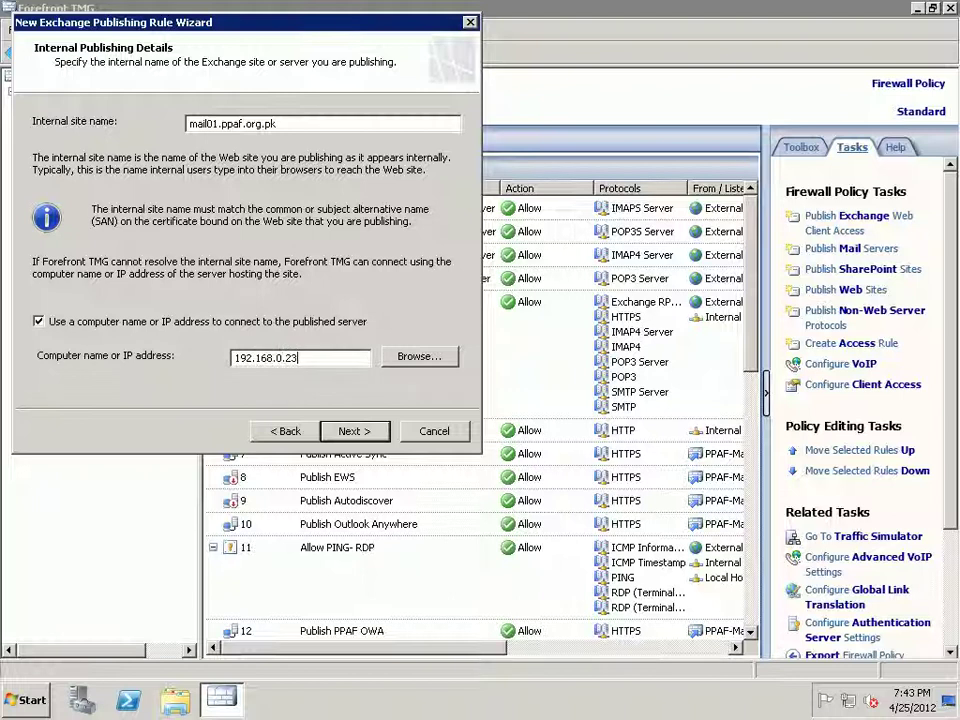
key(Return)
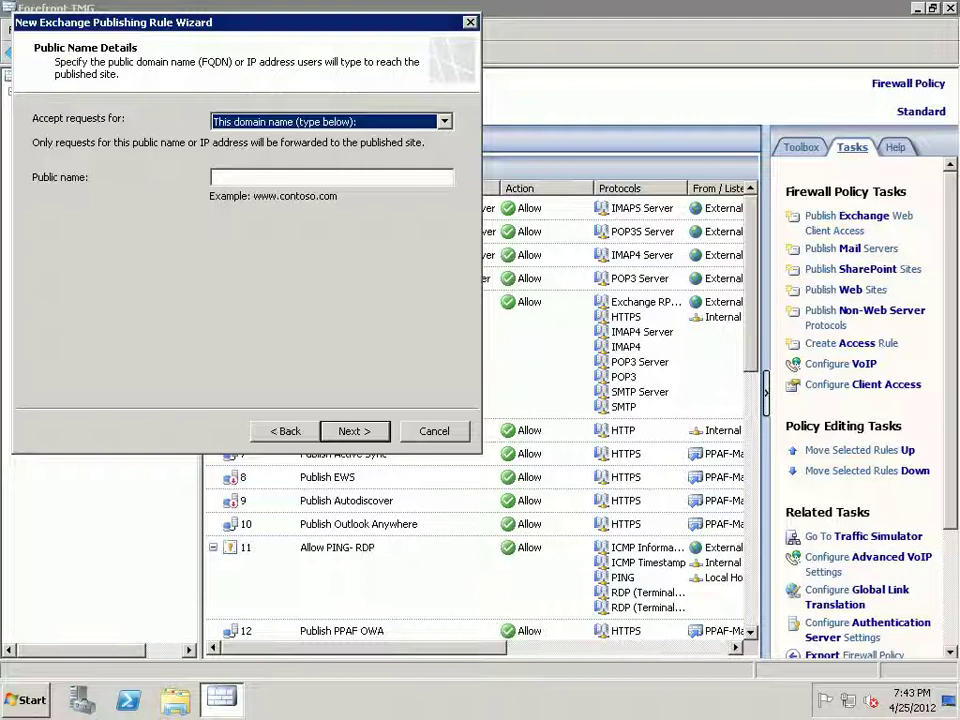
- Focus the Public name field, then minimize the Remote Desktop session to the local desktop
click(214, 177)
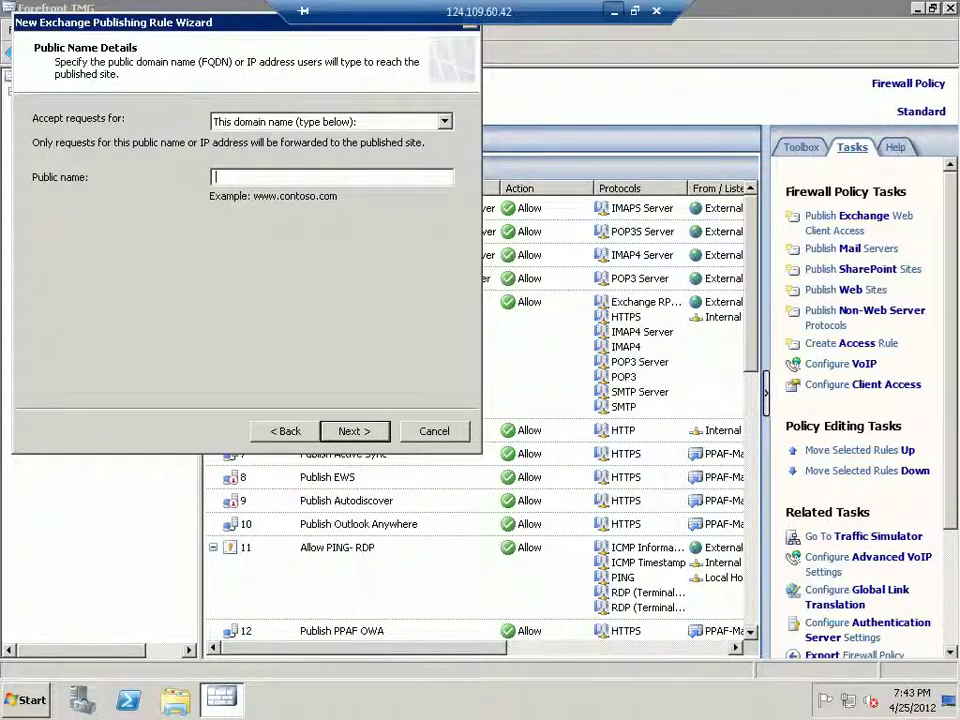
click(614, 10)
click(428, 700)
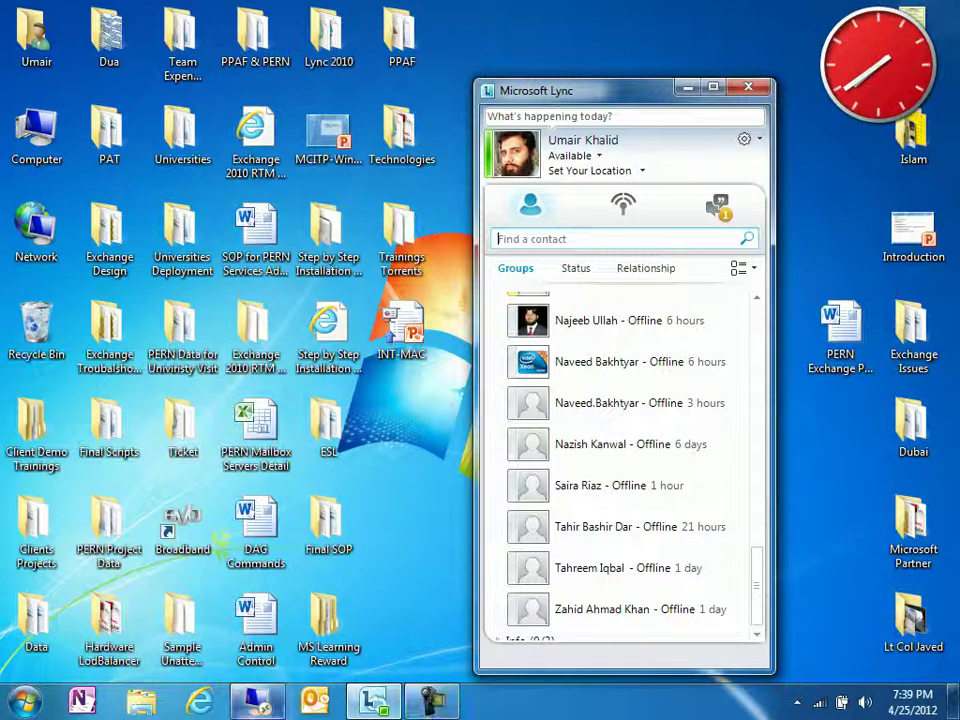
- Restore the full-screen Remote Desktop session showing the Forefront TMG console
click(258, 700)
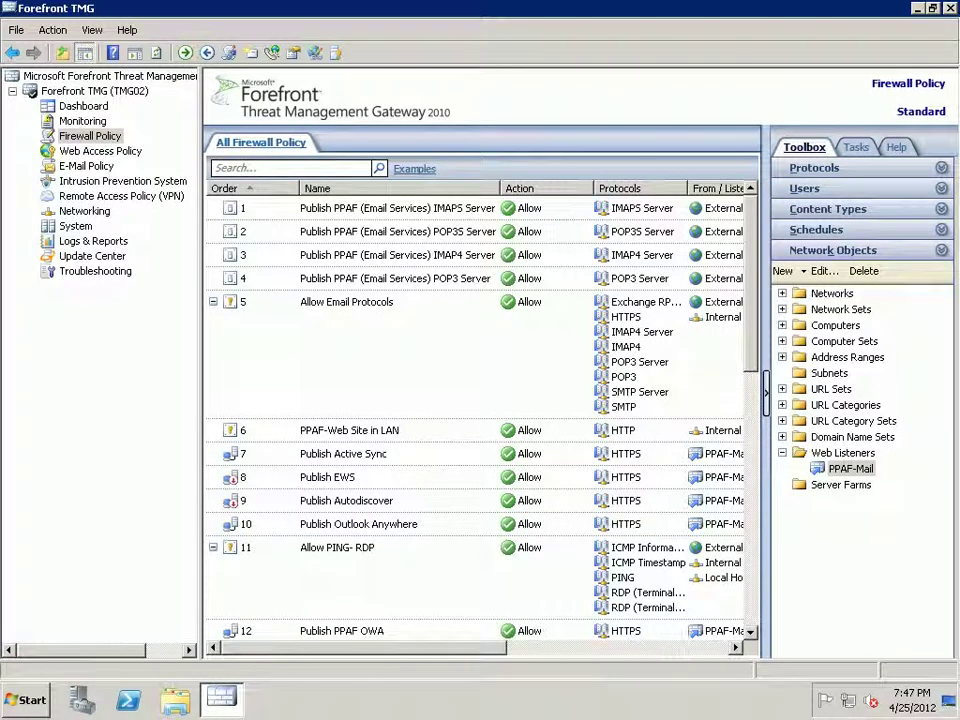
- Create a new web listener named 'SSL' that requires SSL client connections
double_click(842, 453)
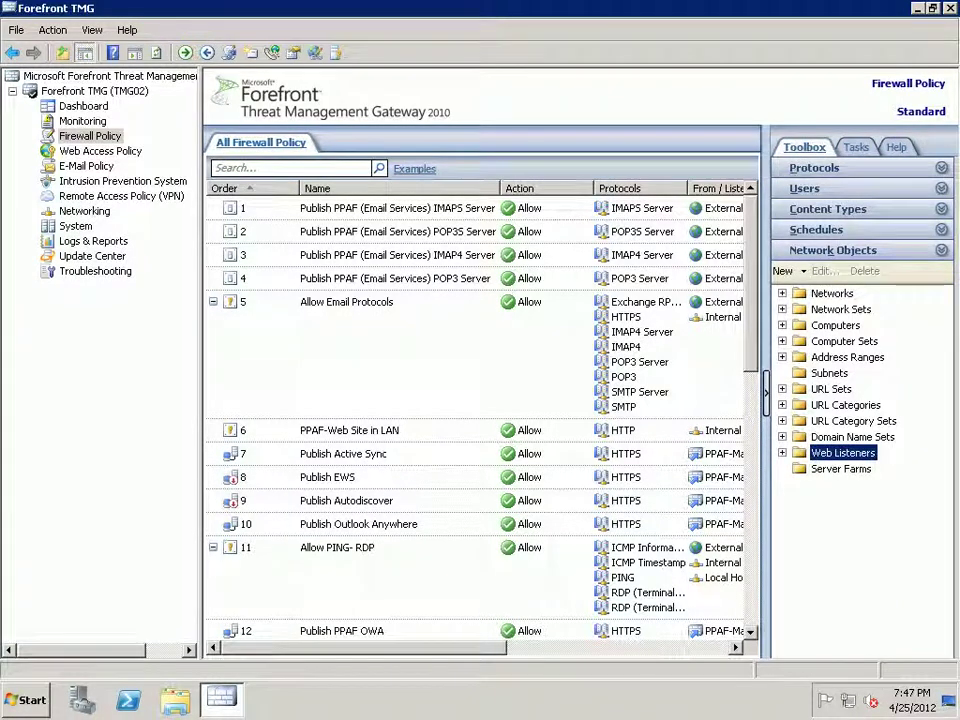
click(787, 271)
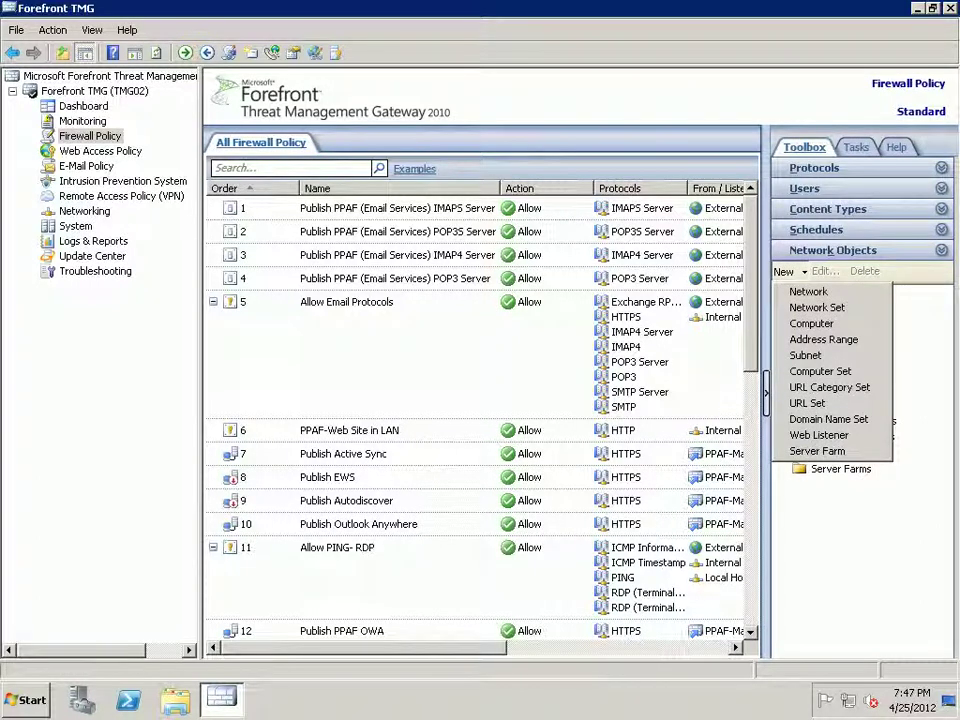
click(805, 355)
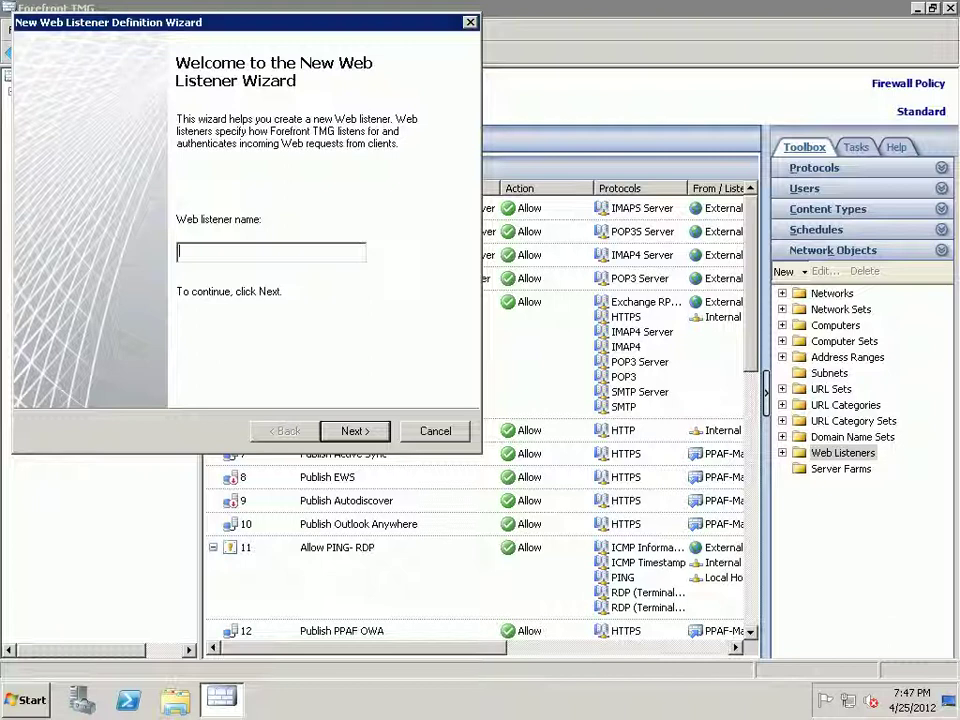
text(SSL)
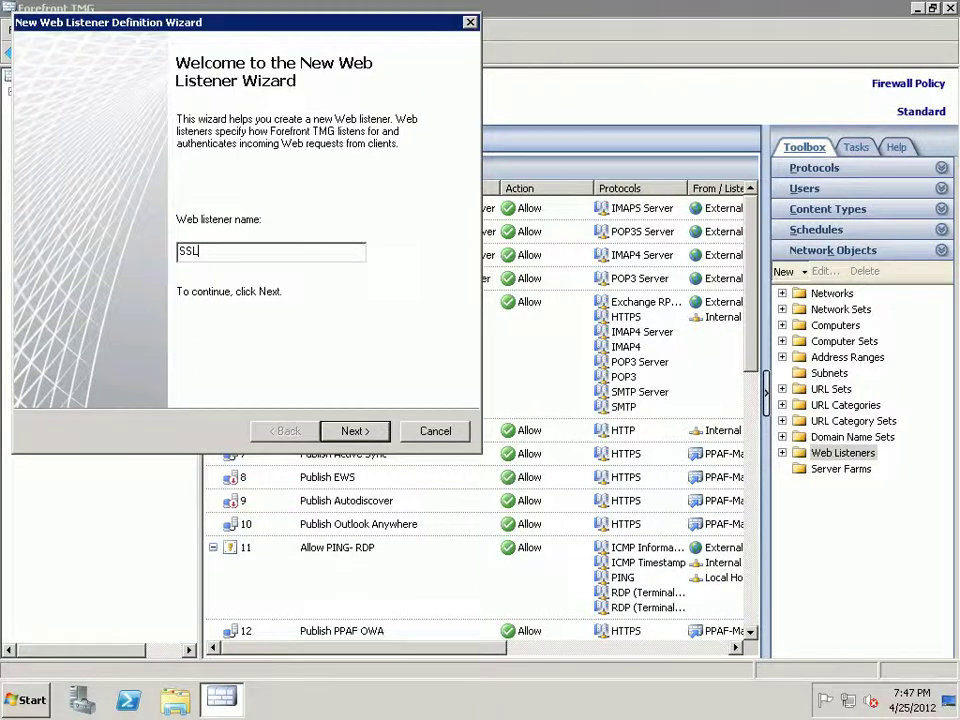
key(Return)
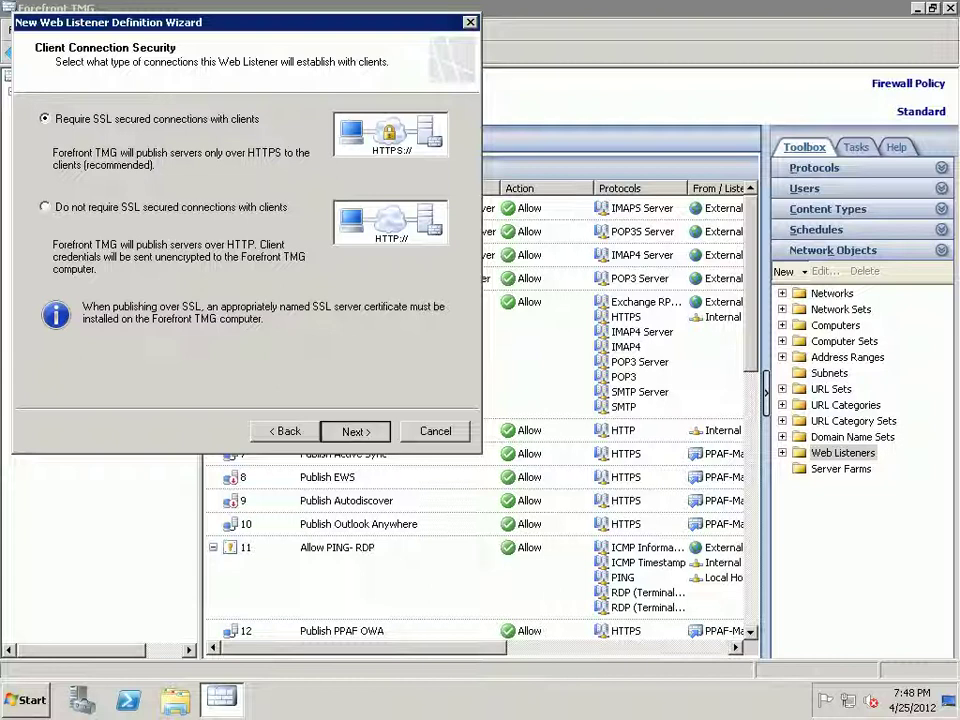
key(Return)
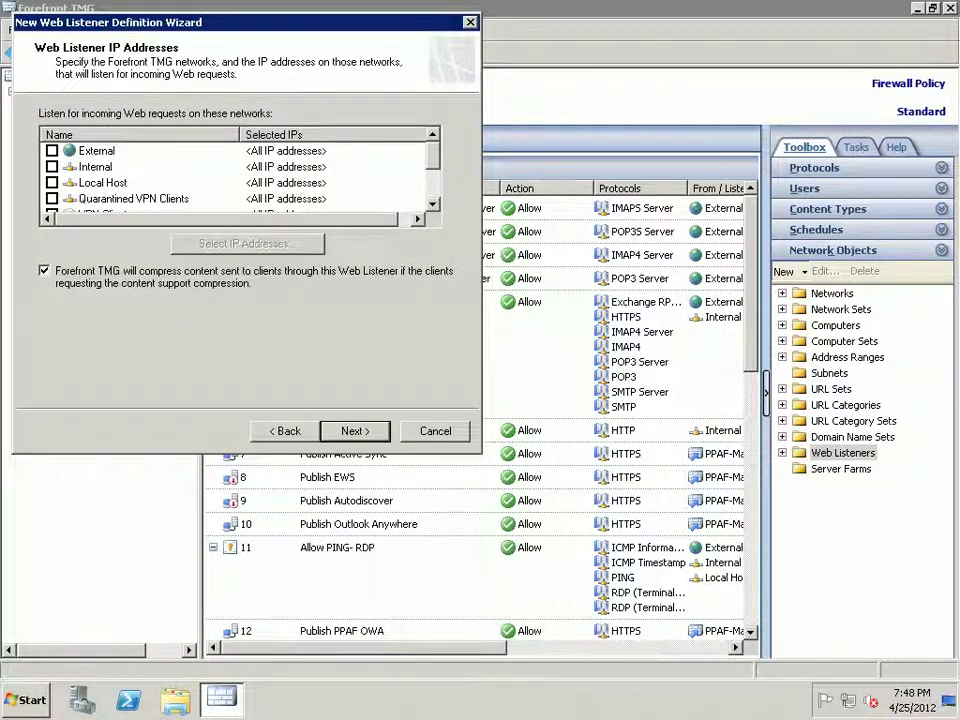
- Make the listener use the External network on all IP addresses, after trying 124.109.60.42
click(51, 150)
click(247, 243)
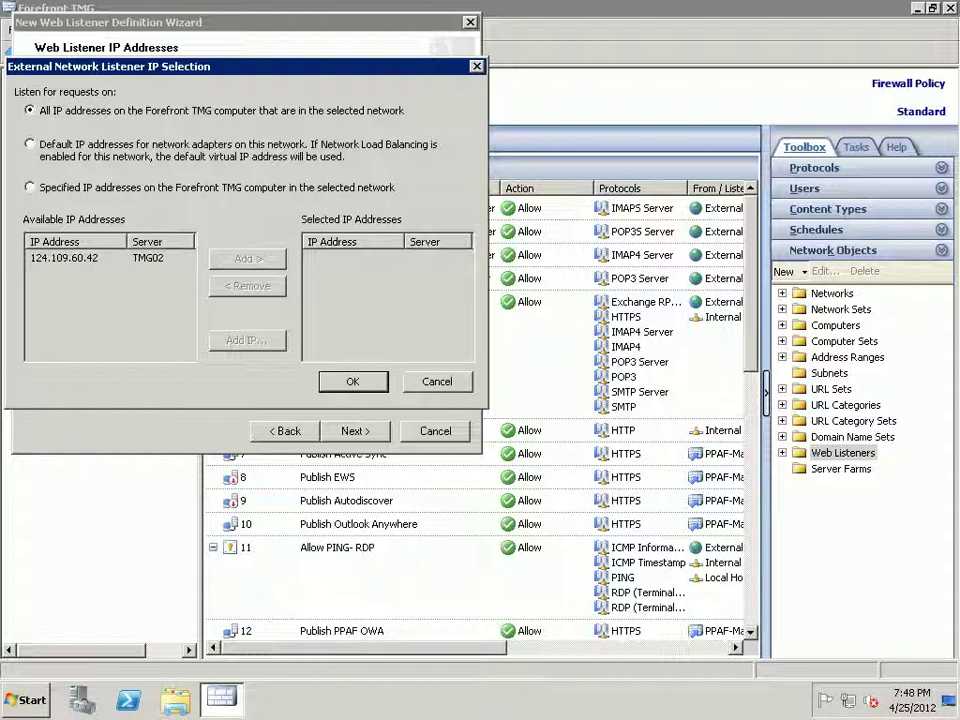
click(29, 187)
click(63, 257)
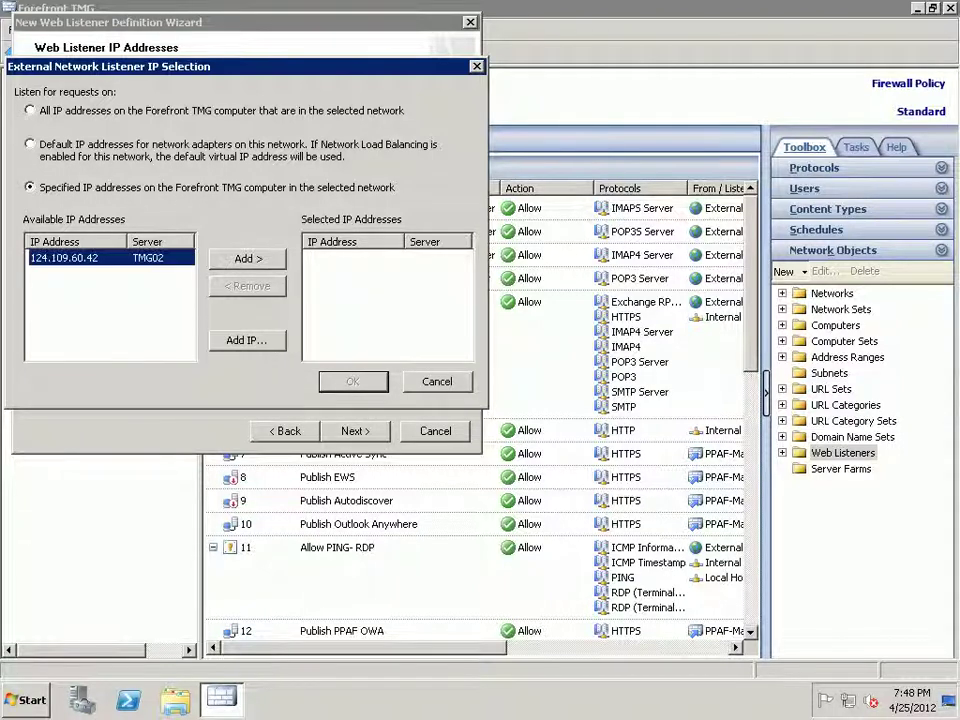
key(alt+a)
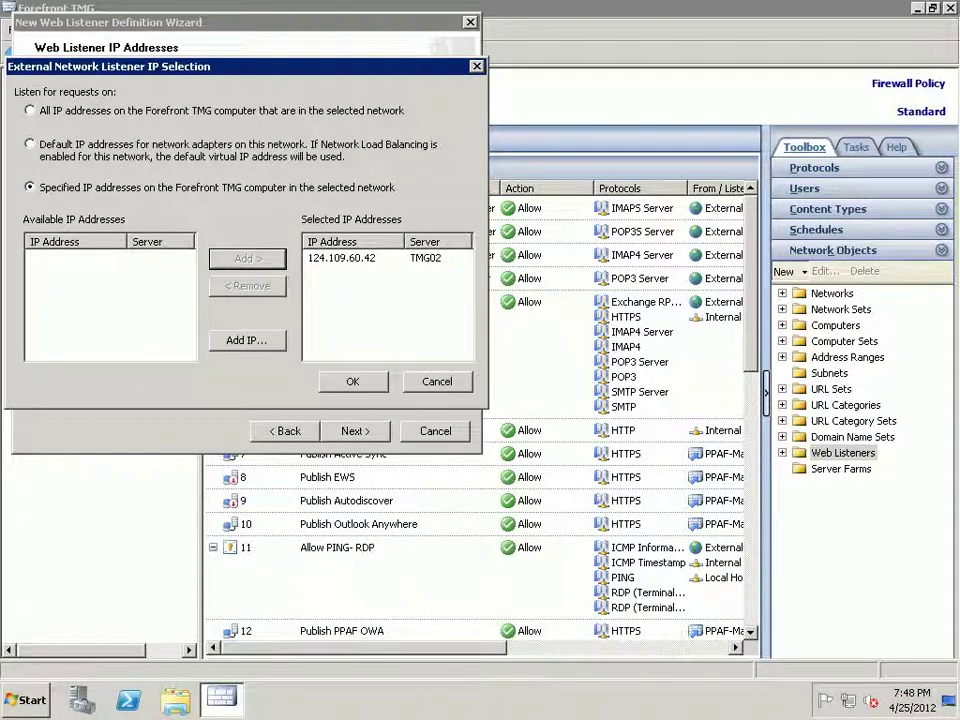
click(29, 110)
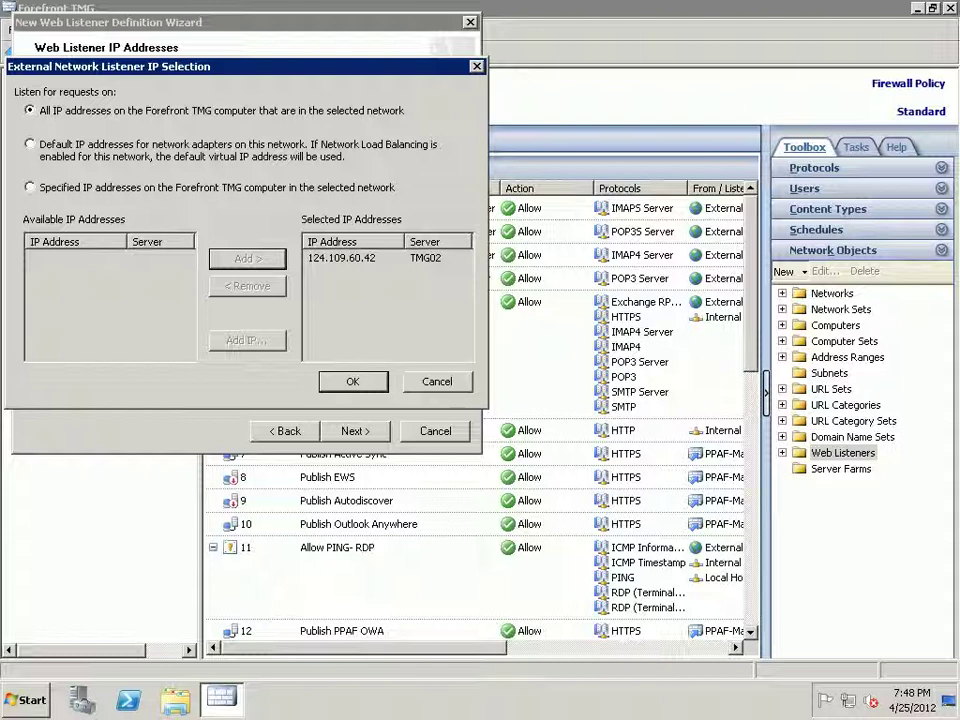
key(Return)
key(Return)
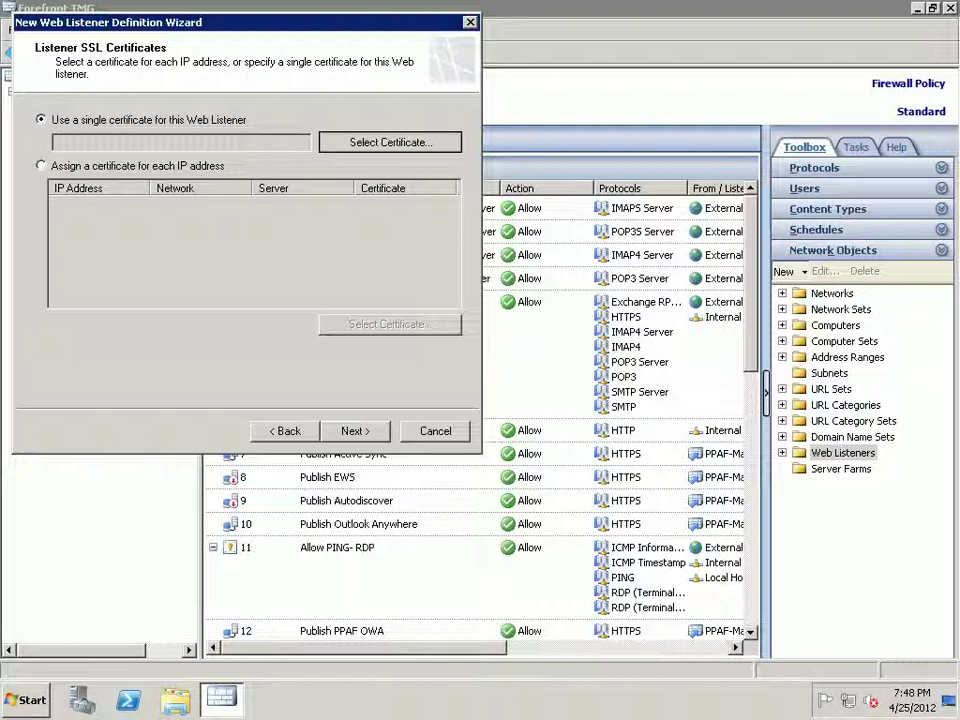
- Assign the mail.ppaf.org.pk certificate to the SSL listener and continue to authentication
click(390, 142)
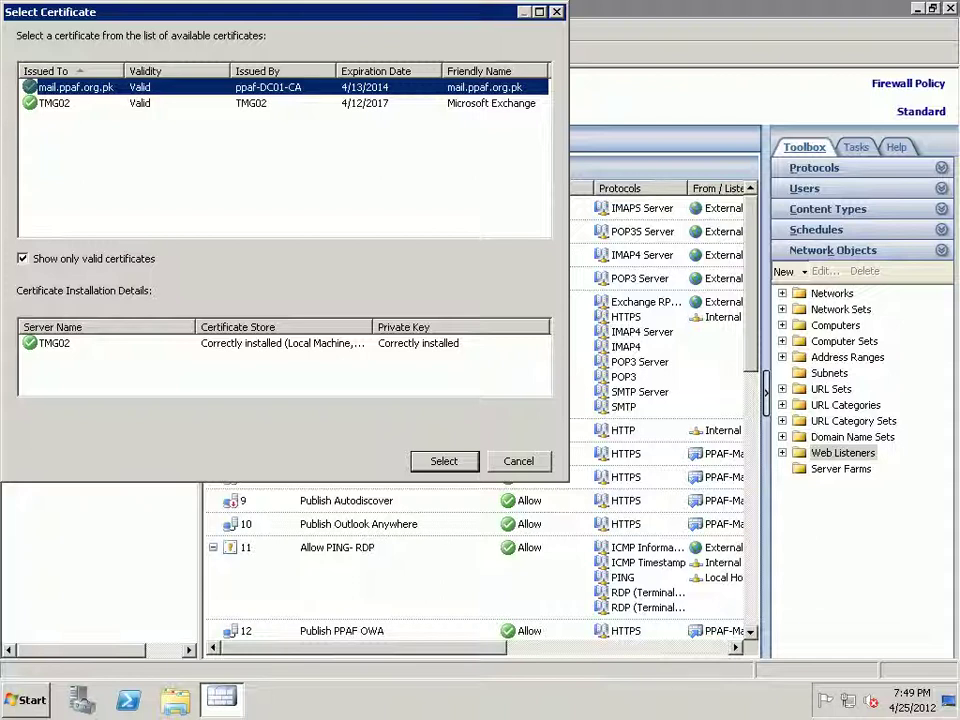
key(Tab)
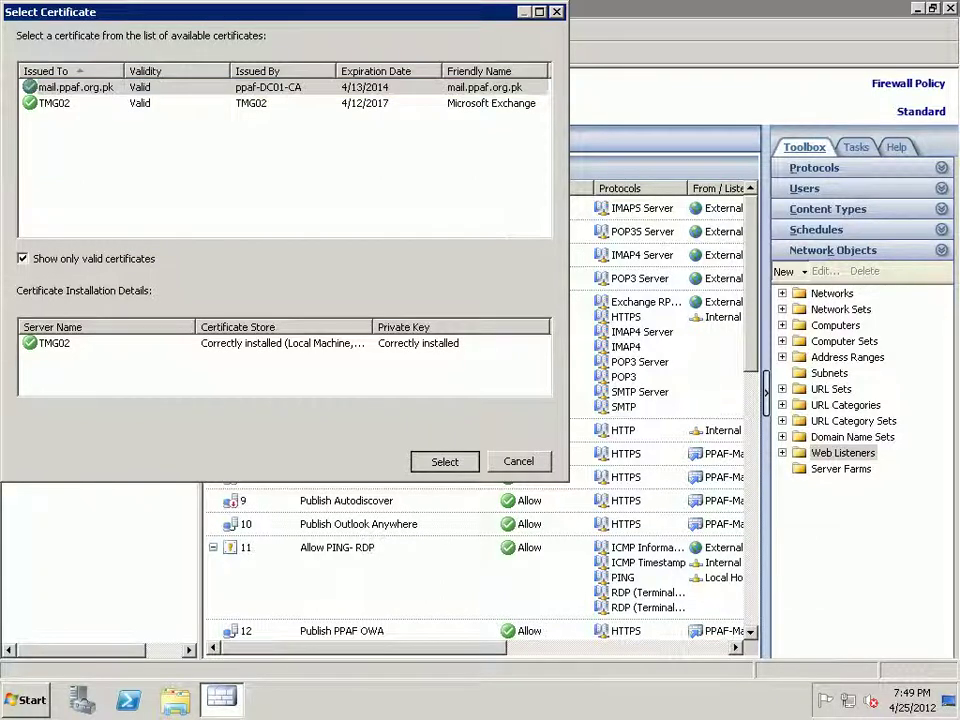
key(Return)
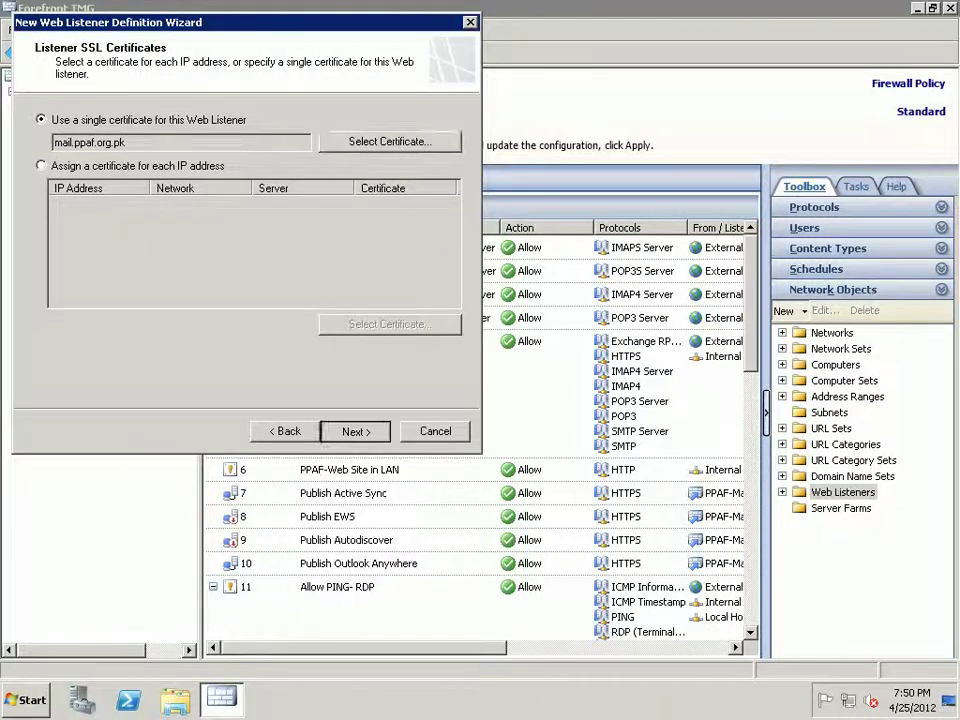
key(Return)
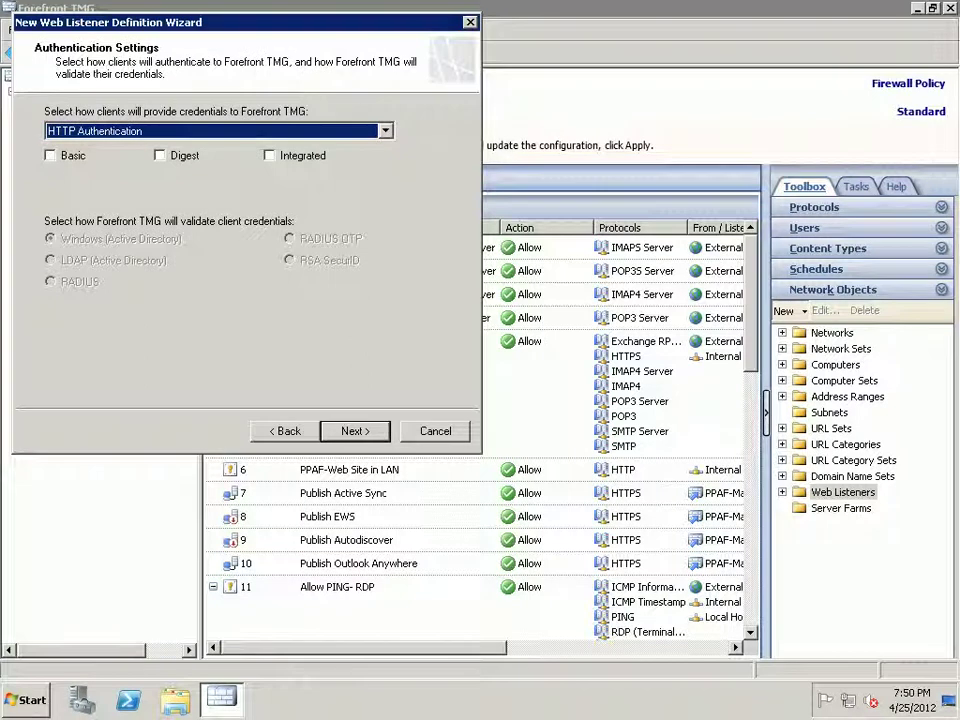
- Enable Basic authentication and HTML Form Authentication validated against Windows Active Directory
key(Tab)
key(space)
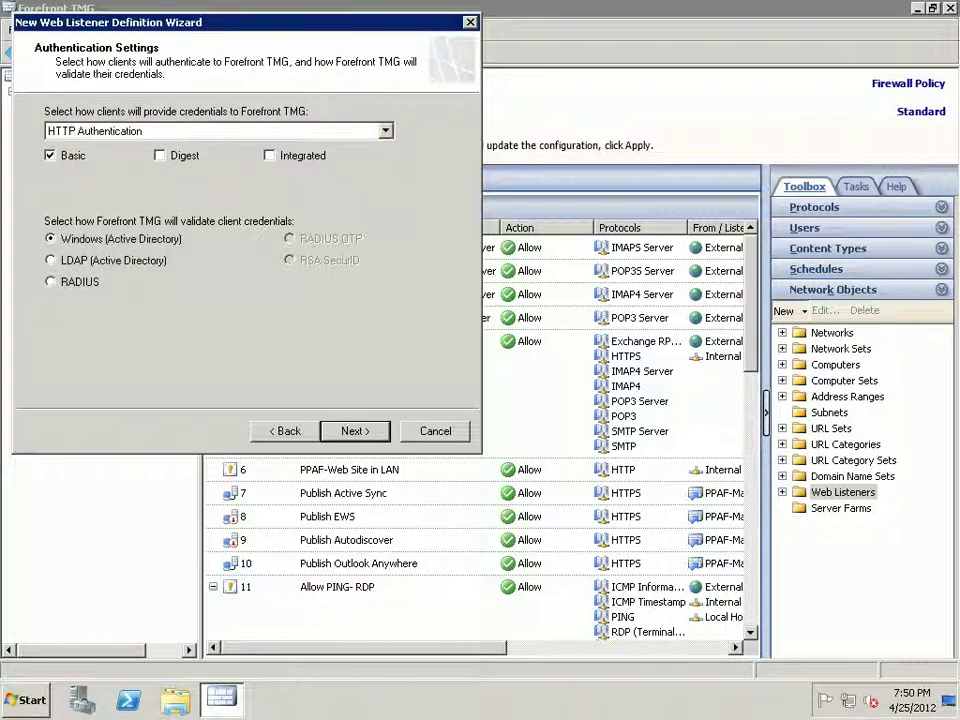
key(alt+Down)
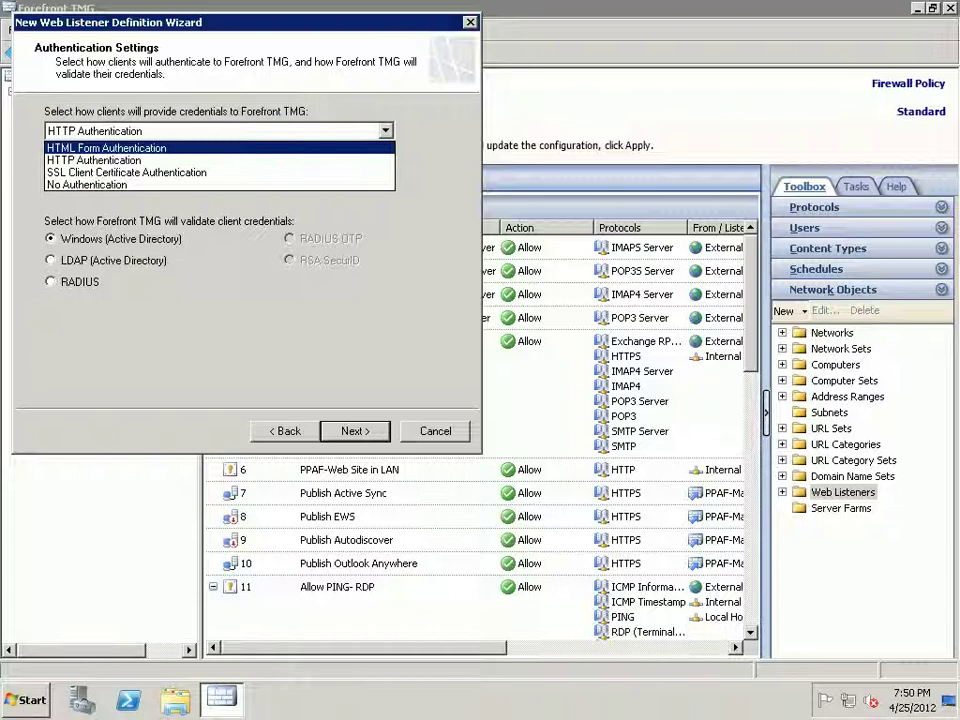
key(Return)
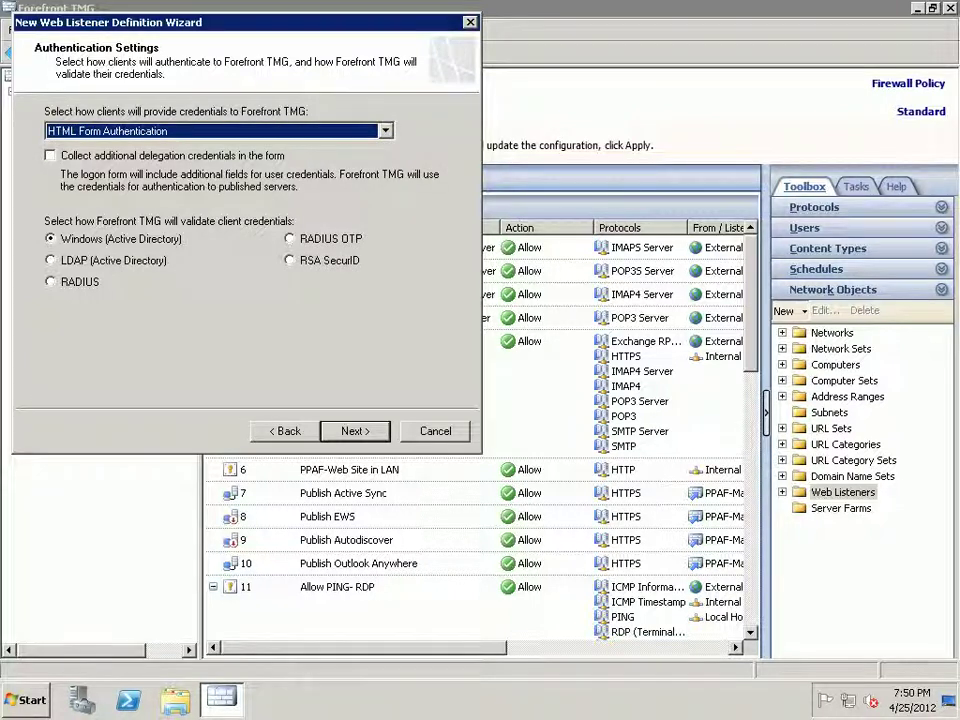
key(Return)
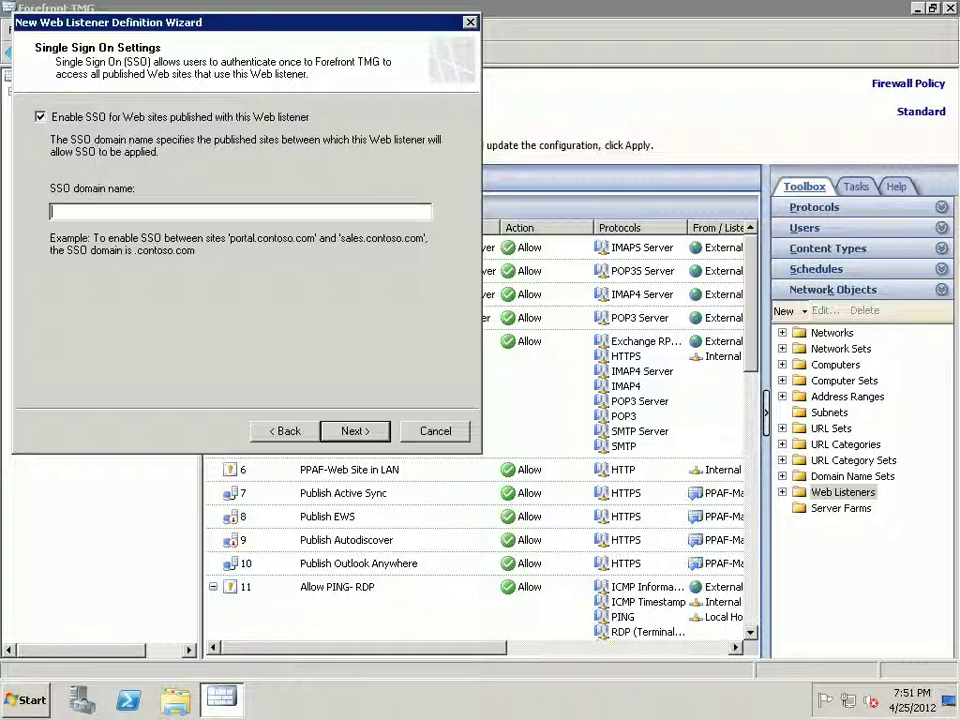
- Set ppaf.org.pk as the single sign-on domain and proceed to the summary
text(ppaf.)
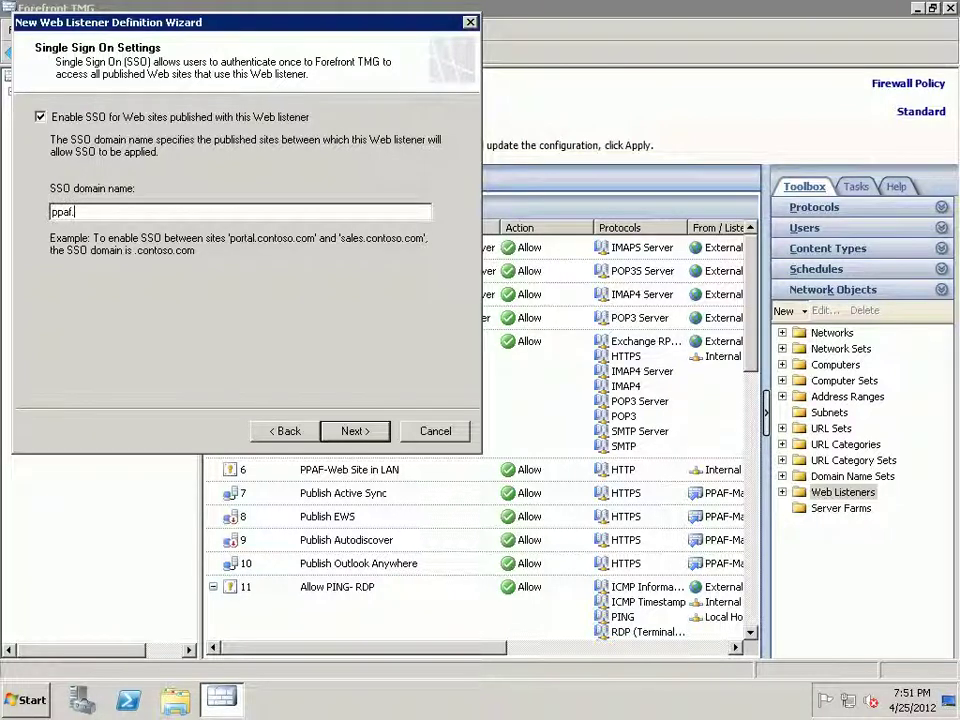
text(org.pk)
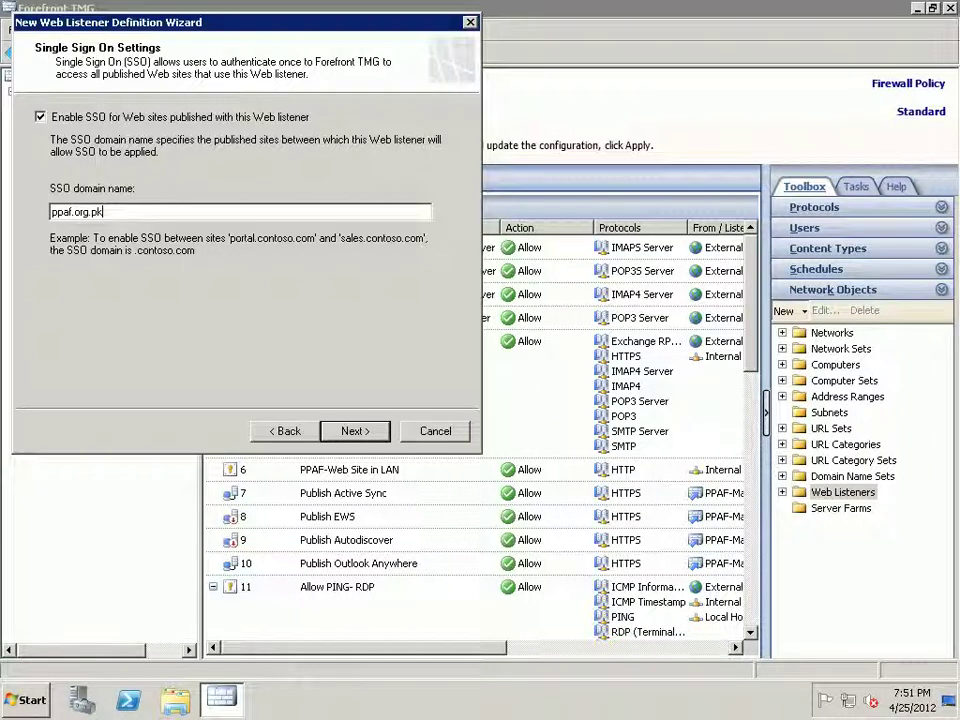
key(Return)
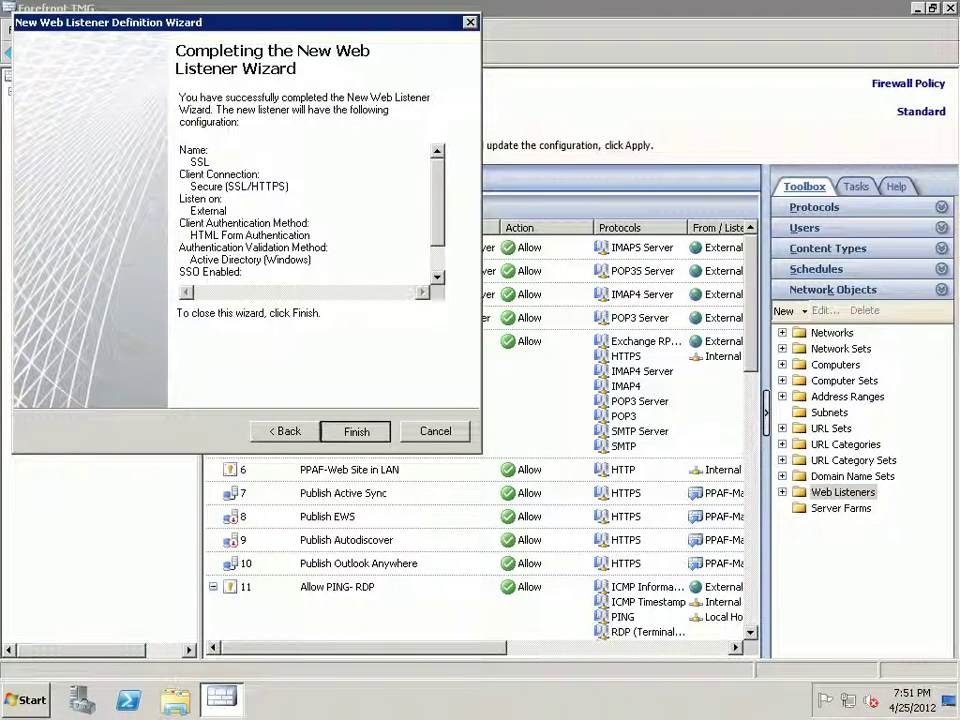
- Finish the wizard to create the new SSL web listener
key(Return)
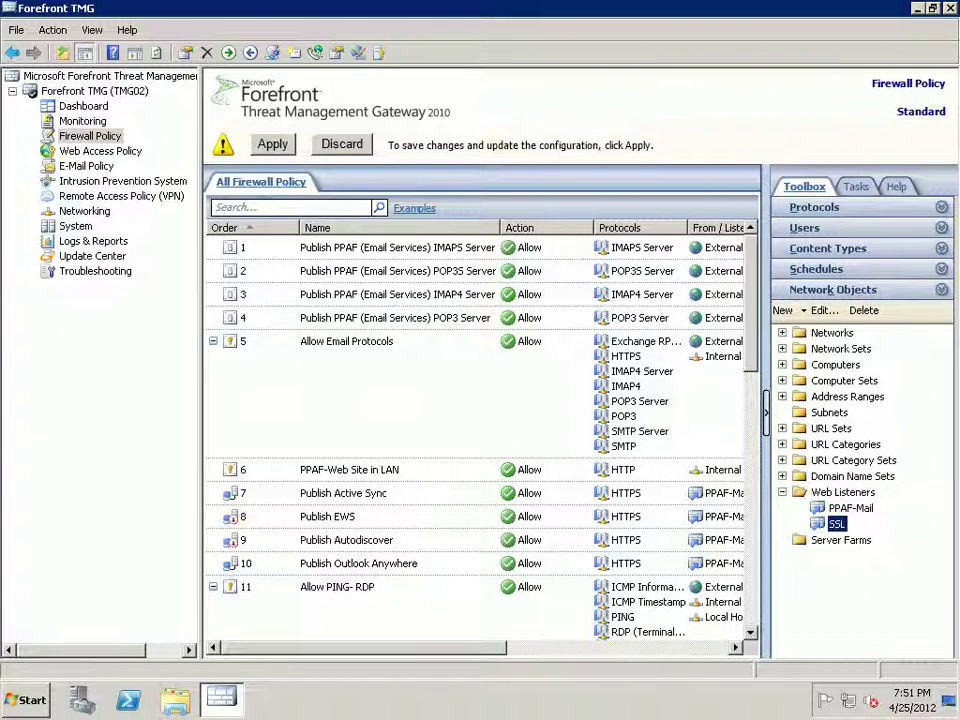
- Discard the pending firewall policy changes and minimize the remote session window
click(855, 186)
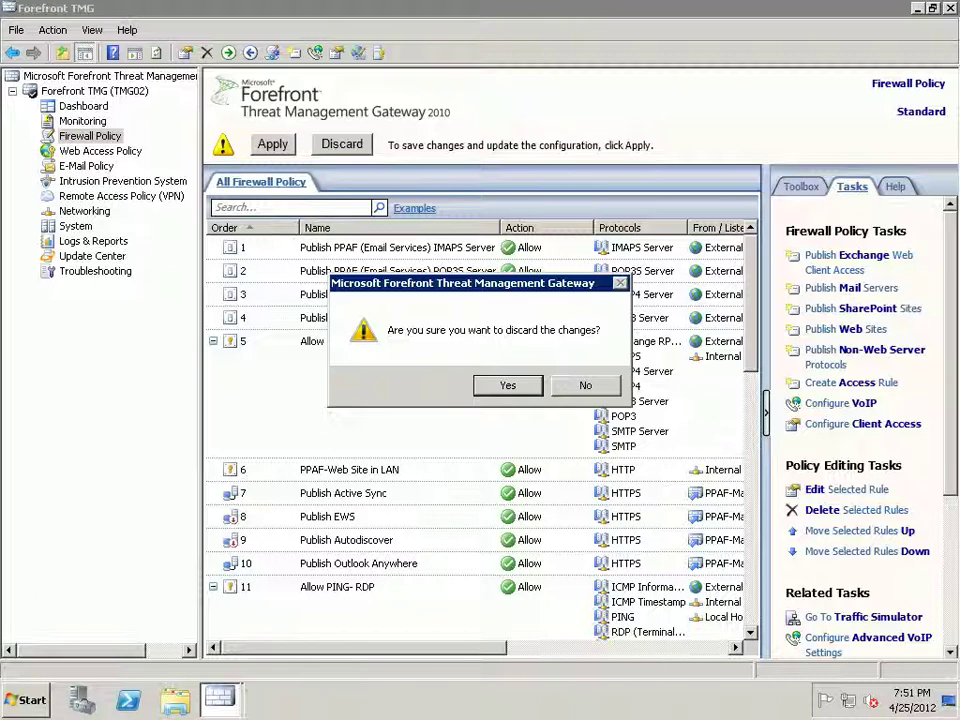
key(Return)
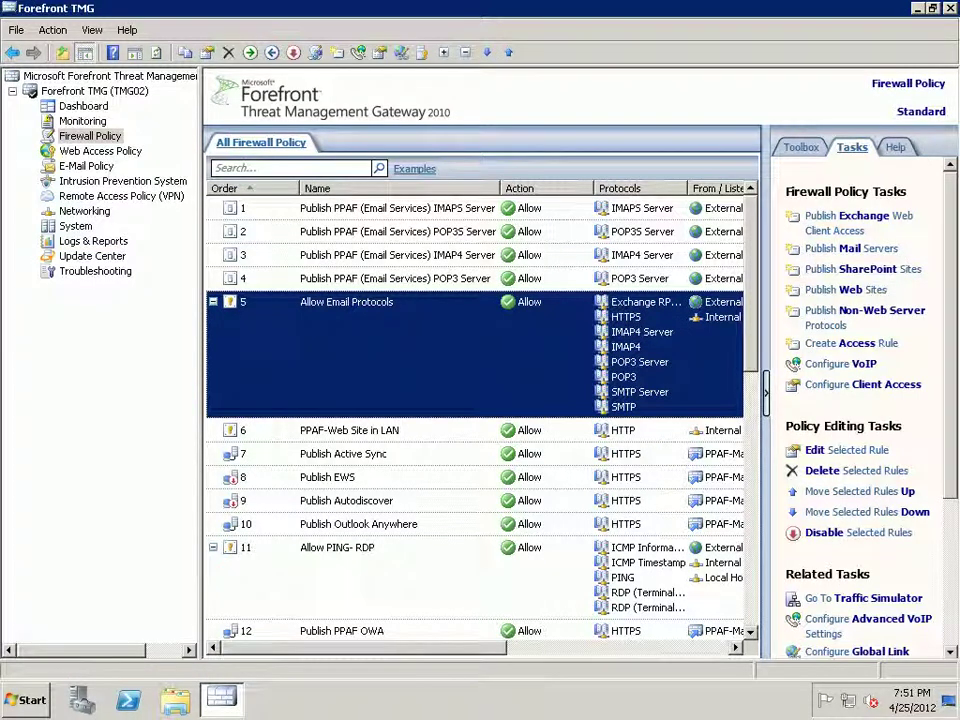
click(460, 8)
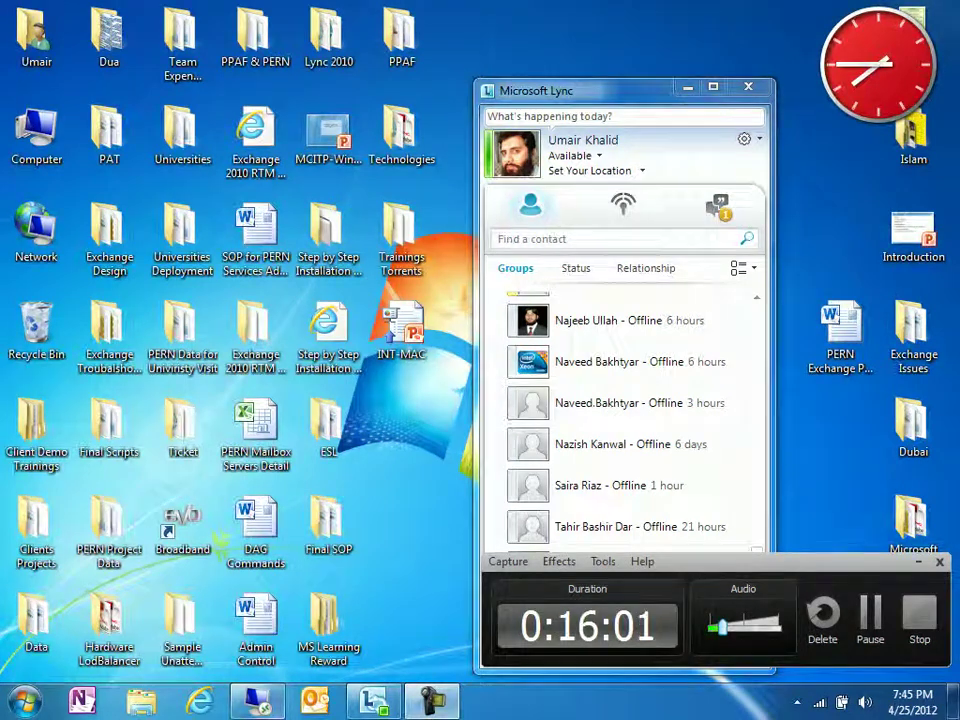
- Restore the full-screen remote session and launch the Publish Web Sites wizard
click(258, 700)
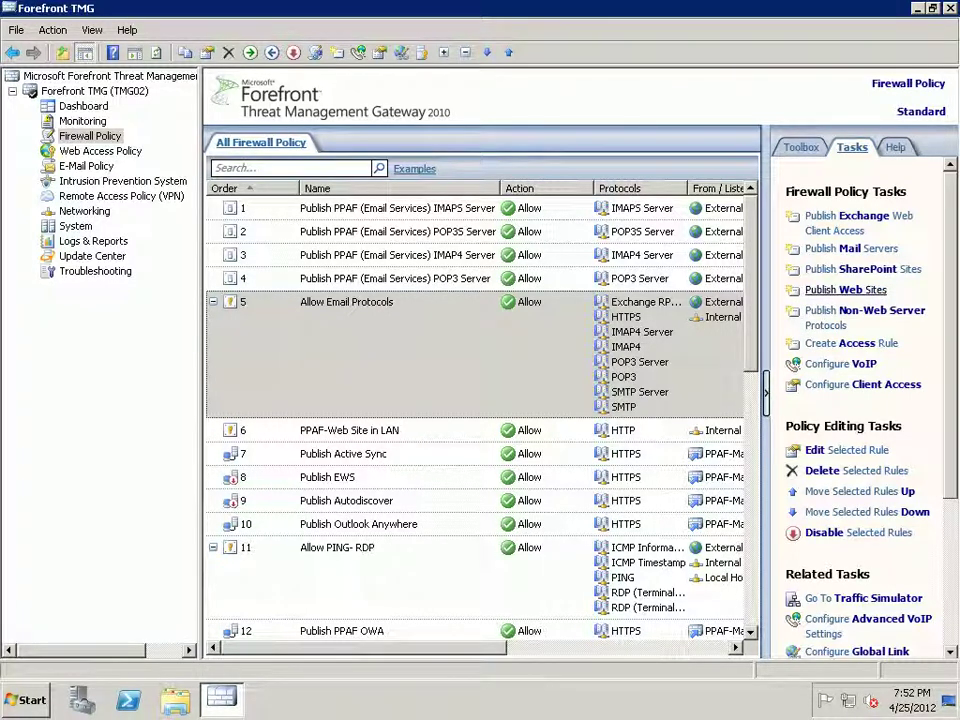
click(845, 289)
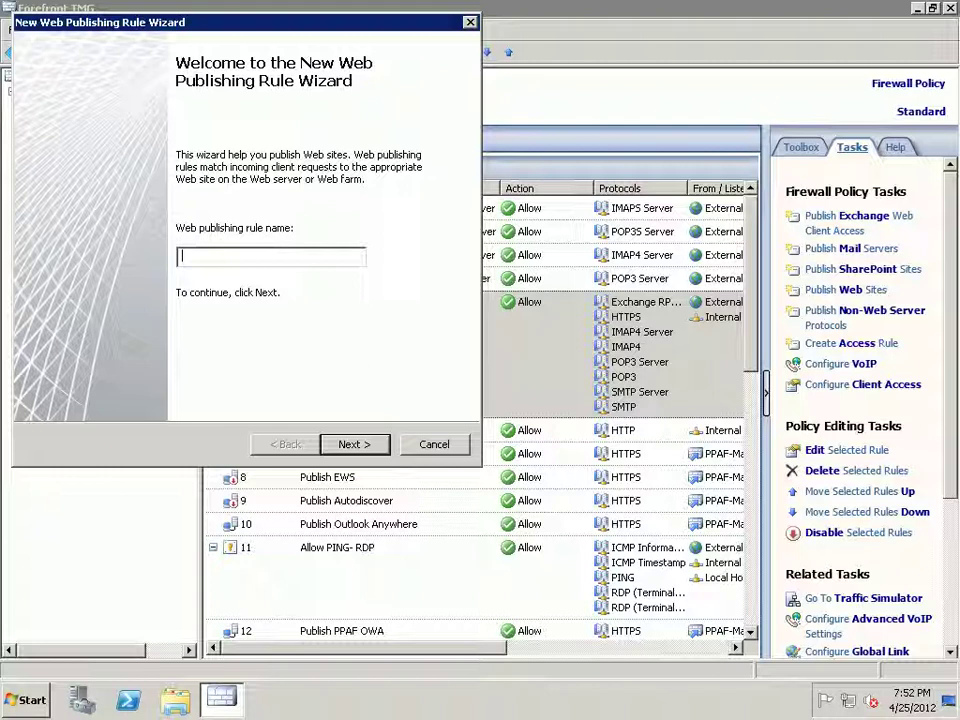
- Name the rule 'Publish PPAF-Web site' as an Allow rule publishing one site over SSL
text(Publish PPAF-Web site)
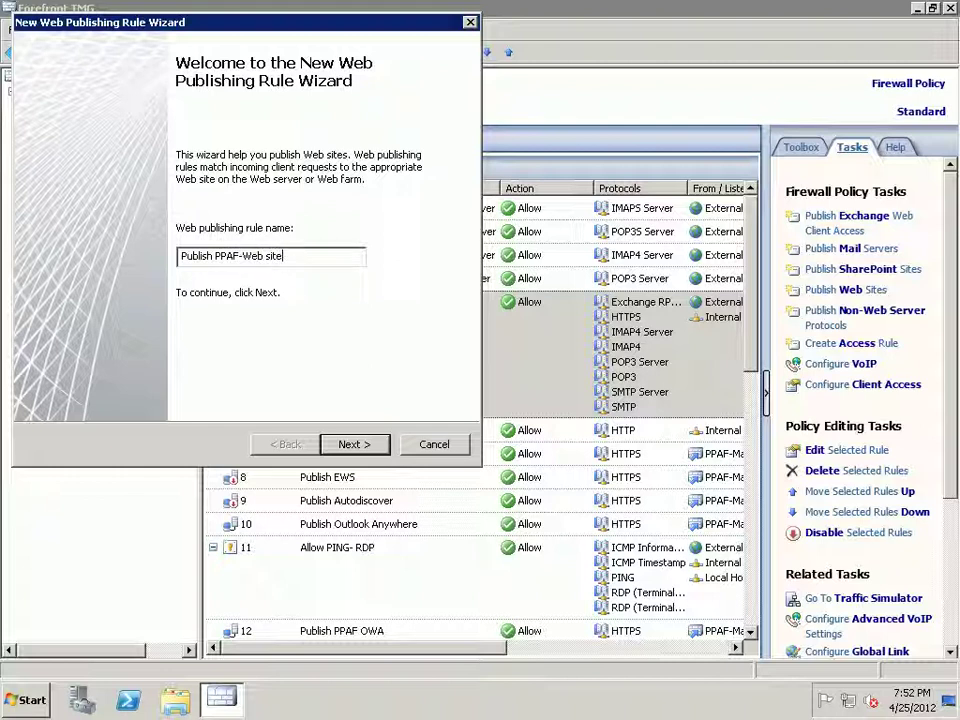
key(Return)
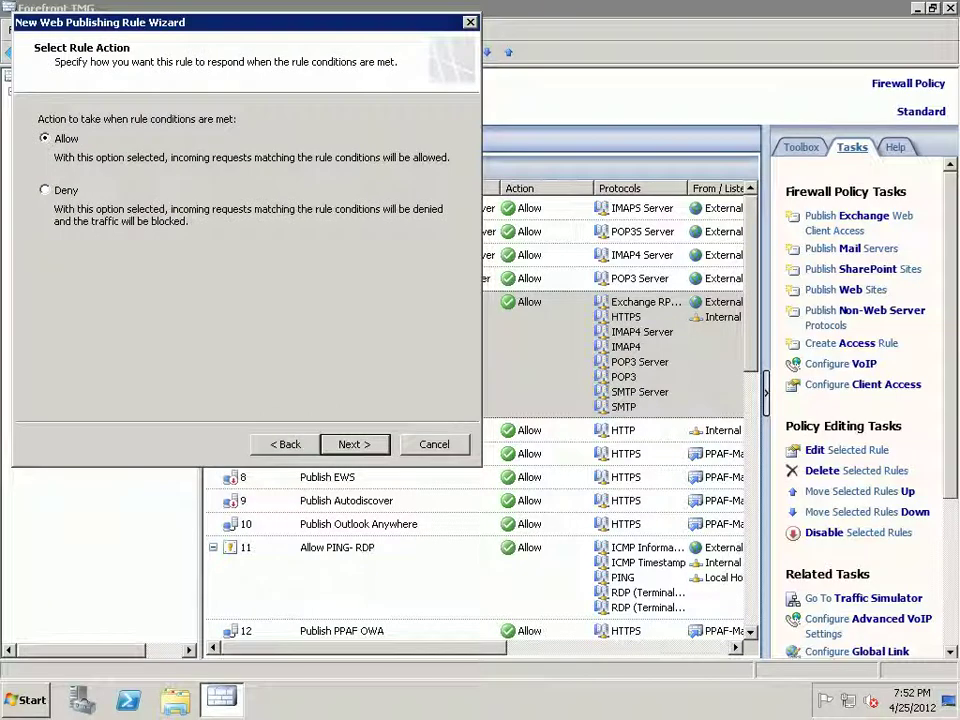
key(Return)
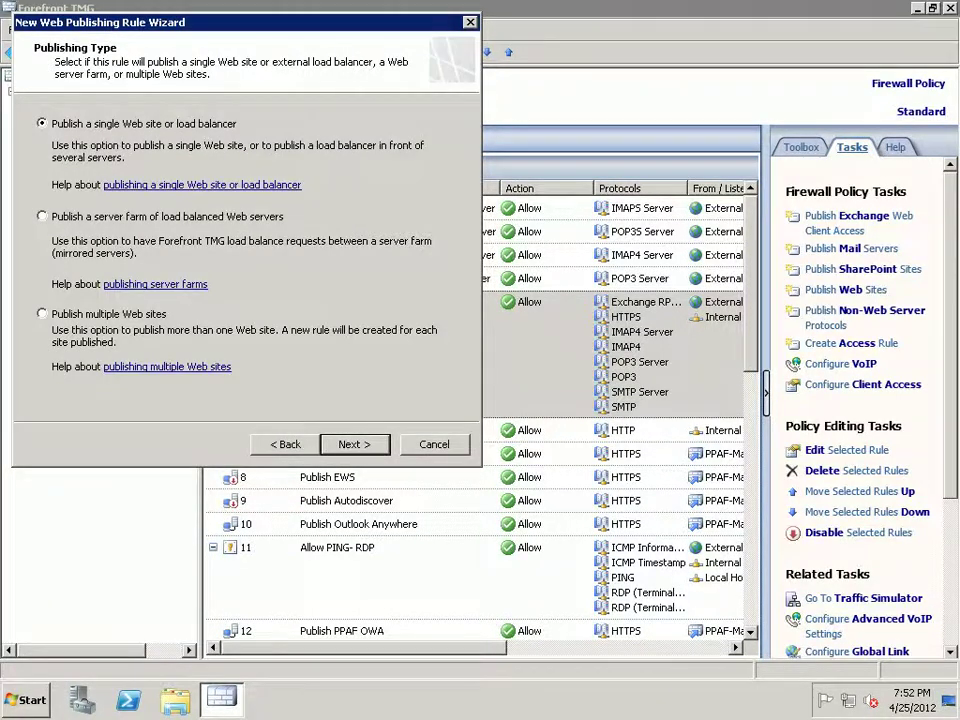
key(Return)
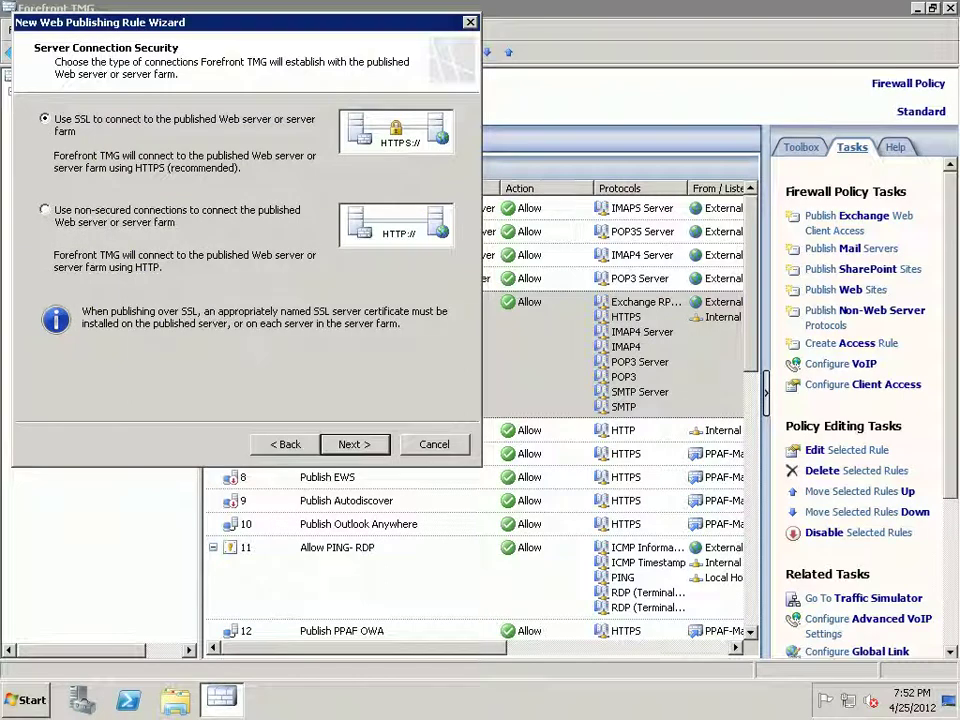
key(Return)
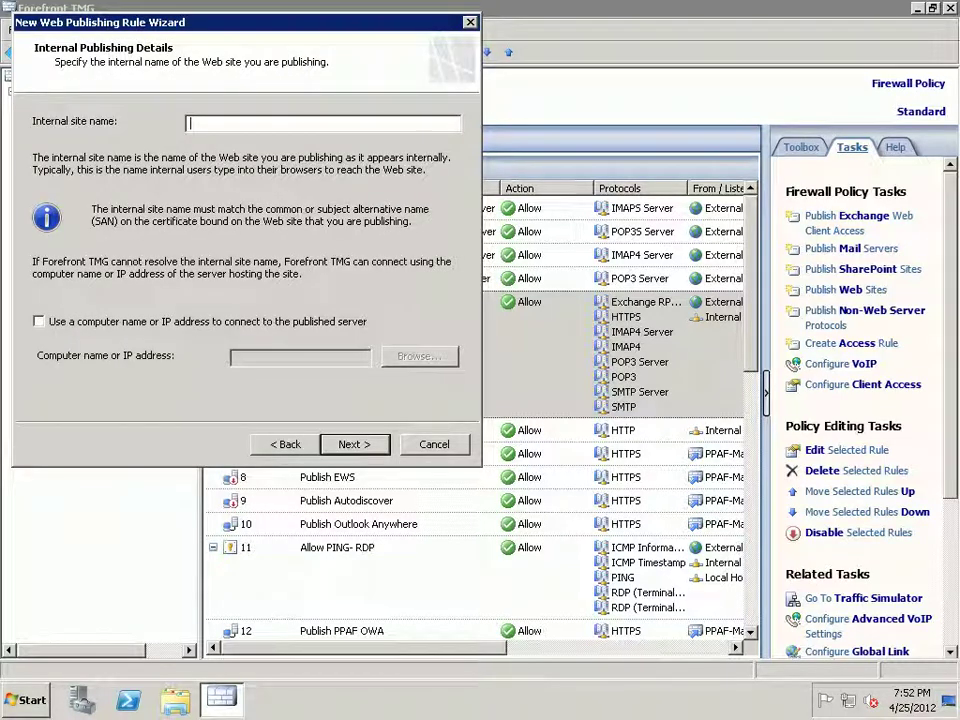
- Enter internal site name ppaf.org.pk and connect by IP address 192.168.0.120
text(ppaf.org.pk)
click(38, 321)
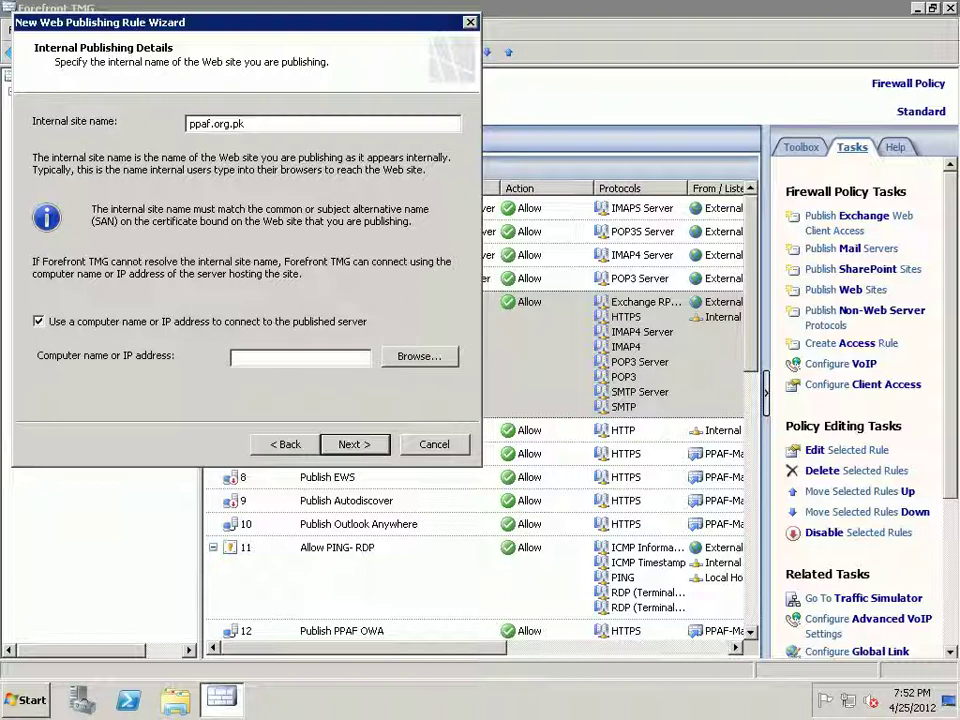
click(233, 358)
text(192.)
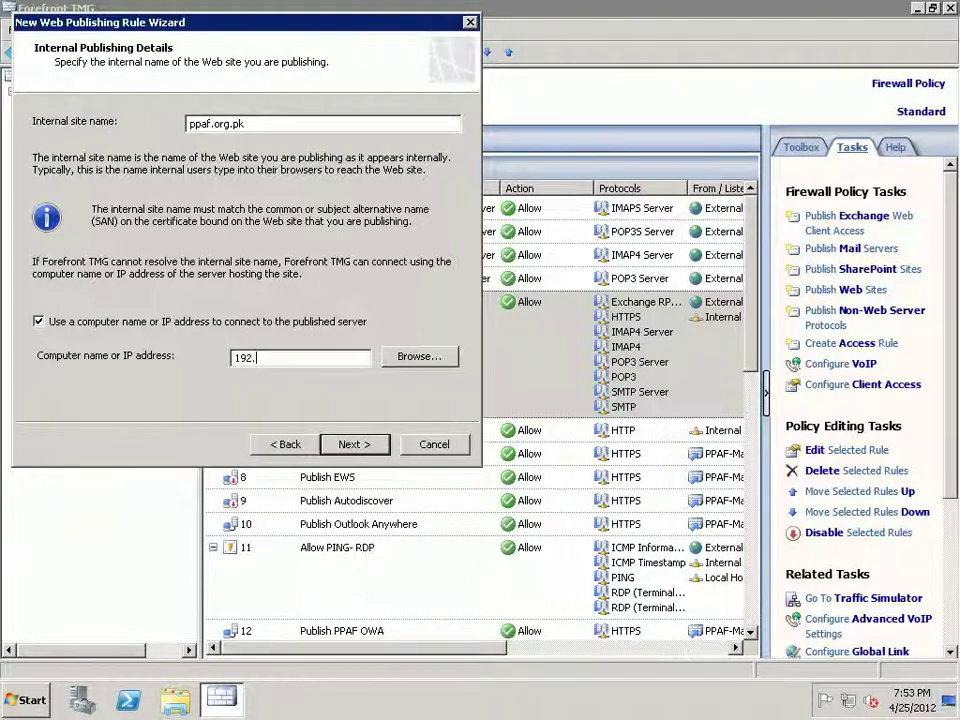
text(168.0.120)
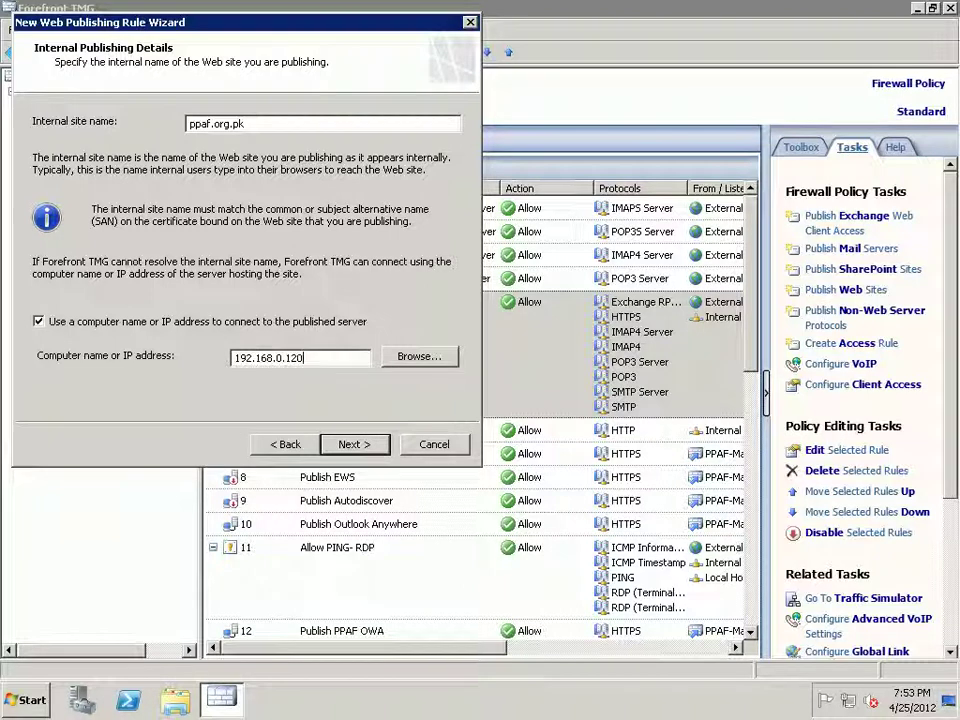
- After the IP-address-not-allowed error, restore ppaf.org.pk as the internal site name and continue
key(ctrl+a)
key(ctrl+c)
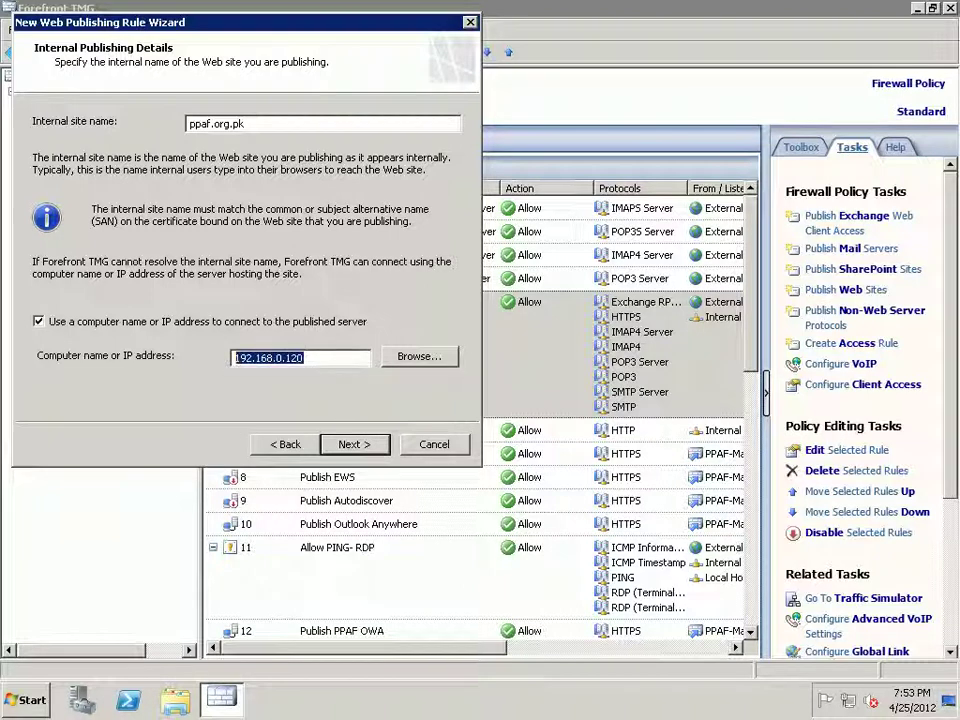
click(245, 123)
key(ctrl+a)
key(ctrl+v)
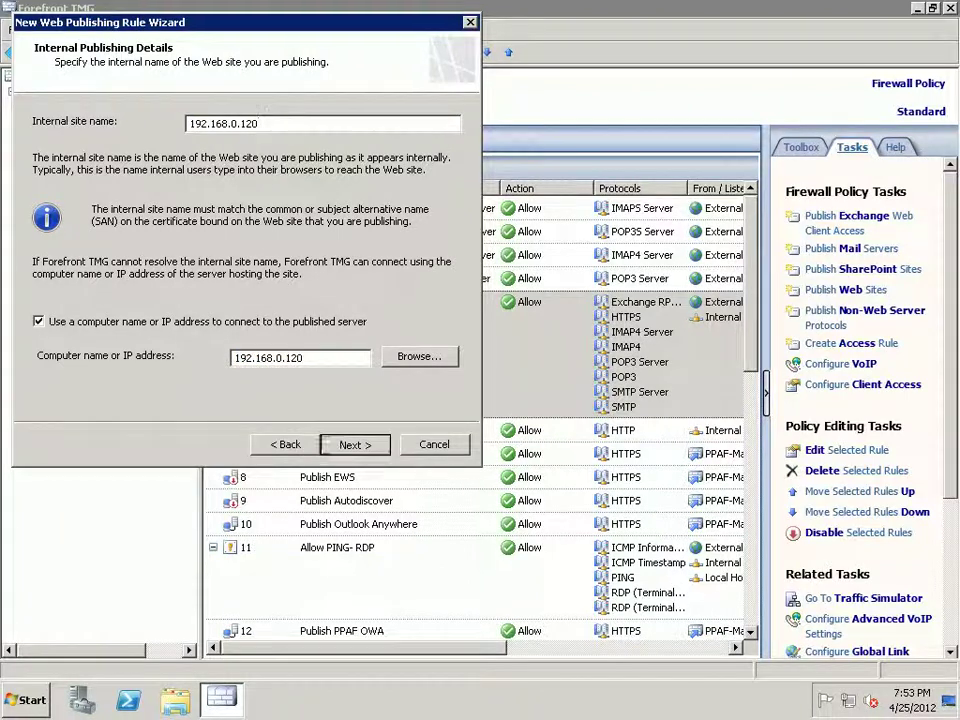
key(Return)
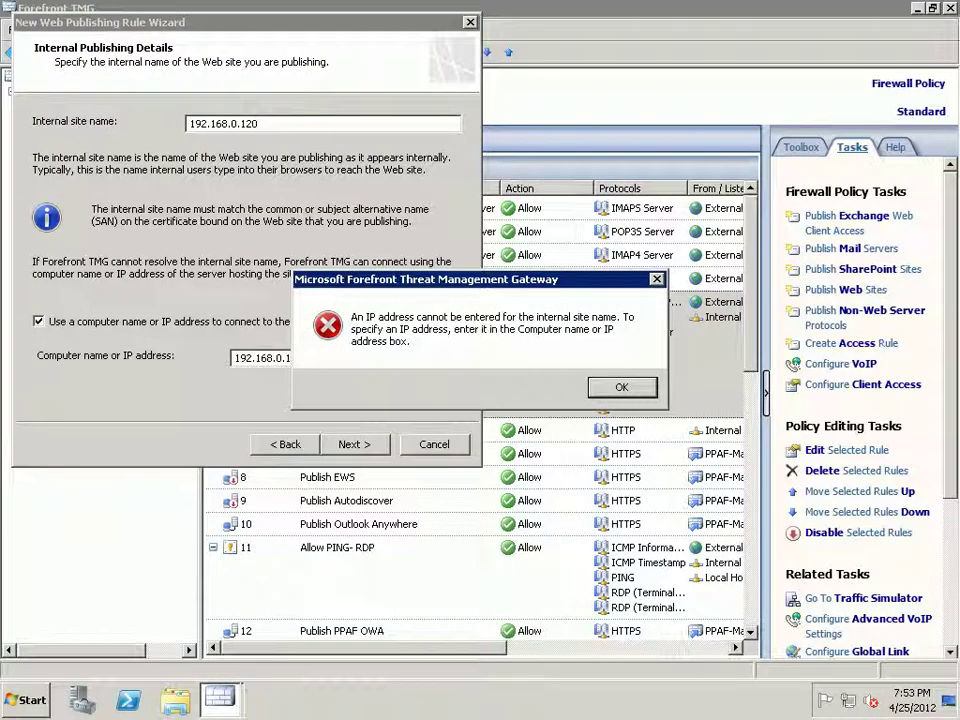
key(Return)
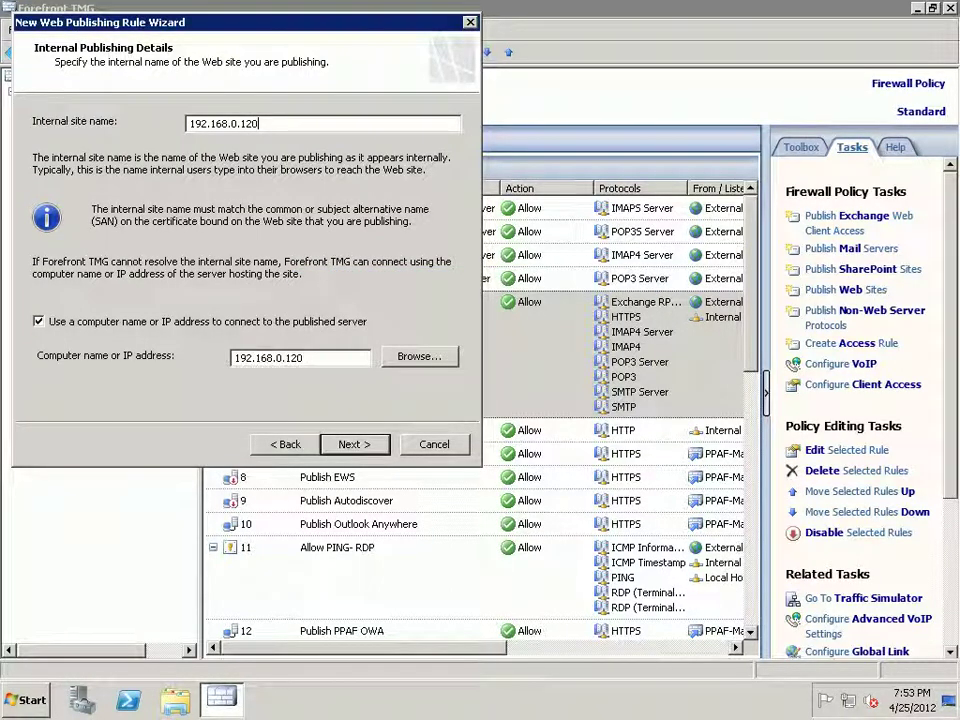
key(shift+Left)
key(shift+Left)
key(shift+Left)
key(shift+Left)
key(shift+Left)
key(shift+Left)
key(shift+Left)
key(shift+Left)
key(shift+Left)
key(shift+Left)
key(shift+Left)
key(shift+Left)
key(shift+Left)
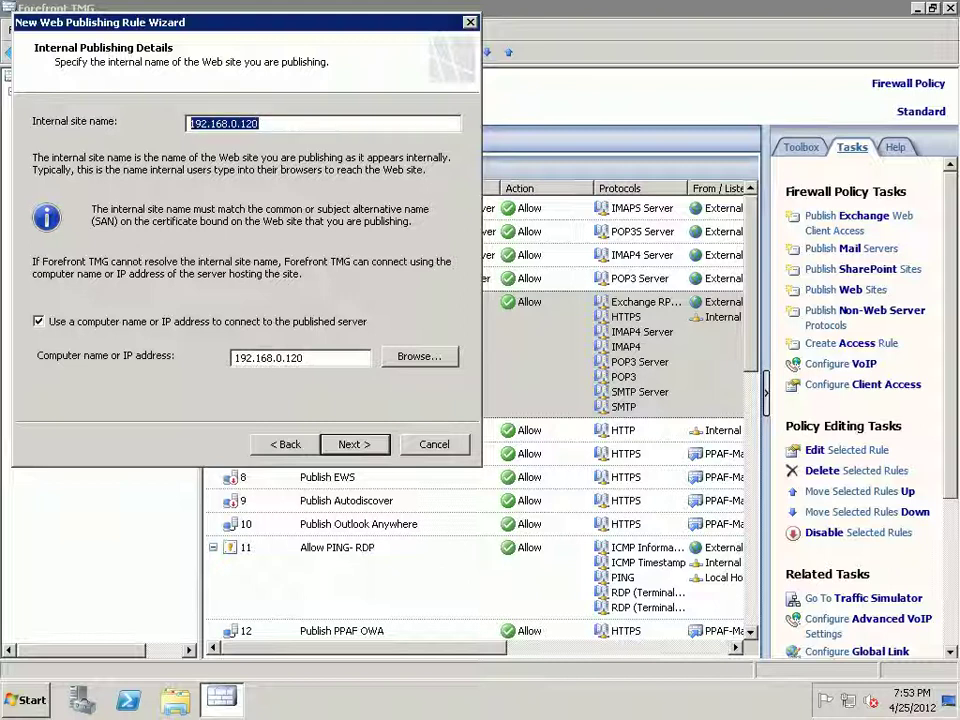
key(BackSpace)
text(ppa)
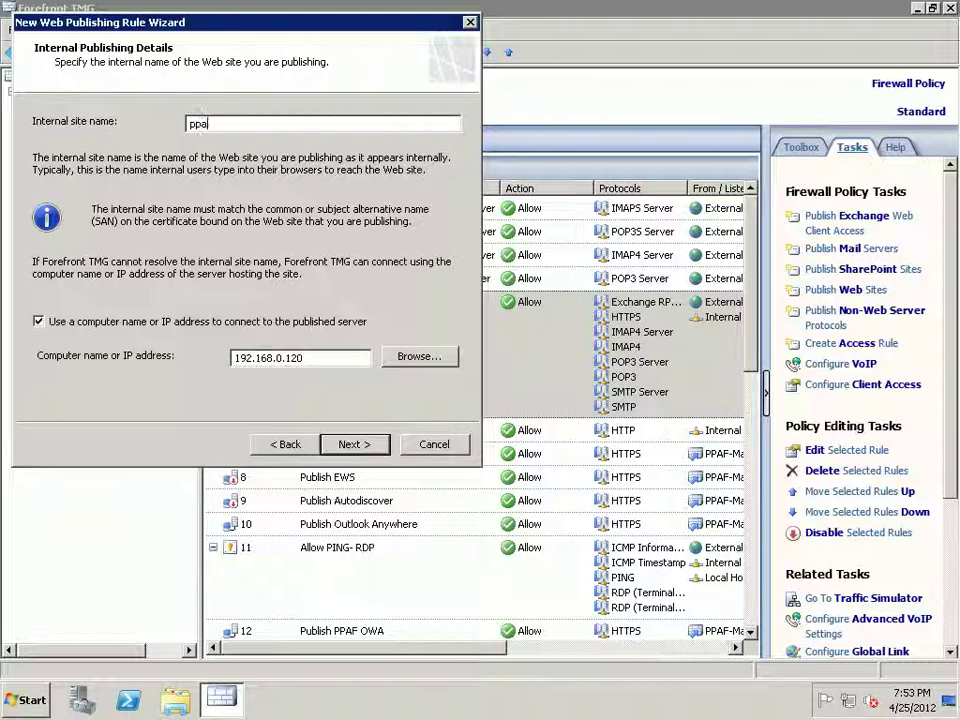
text(f.org.pk)
key(Return)
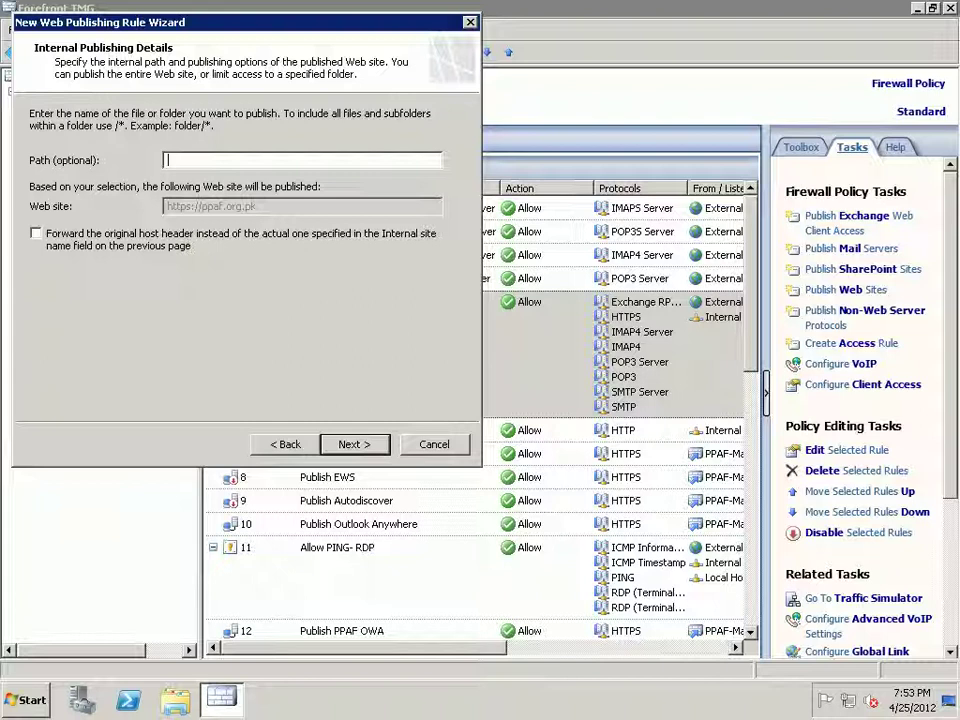
- Set the published path to /* and the public name to ppaf.org.pk
text(/*)
key(Return)
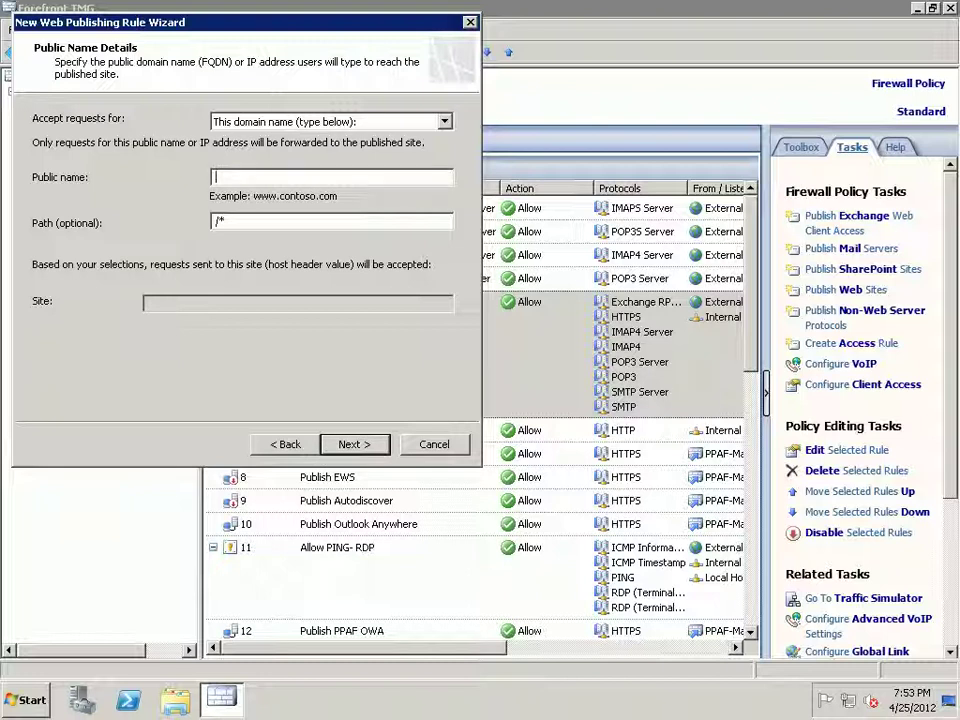
text(ppa)
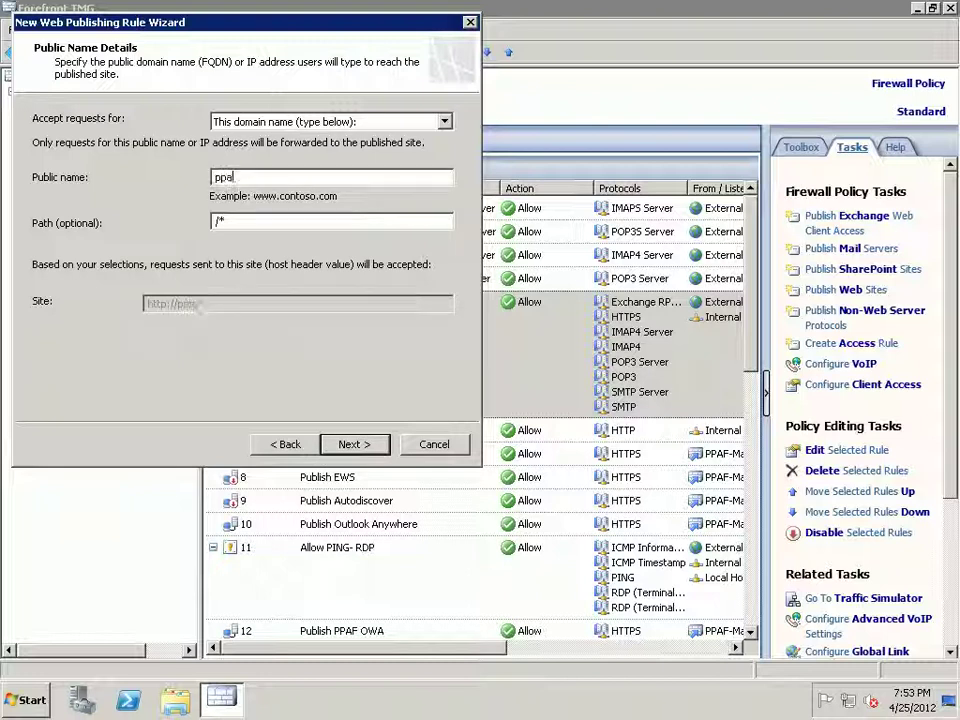
text(f.org.pk)
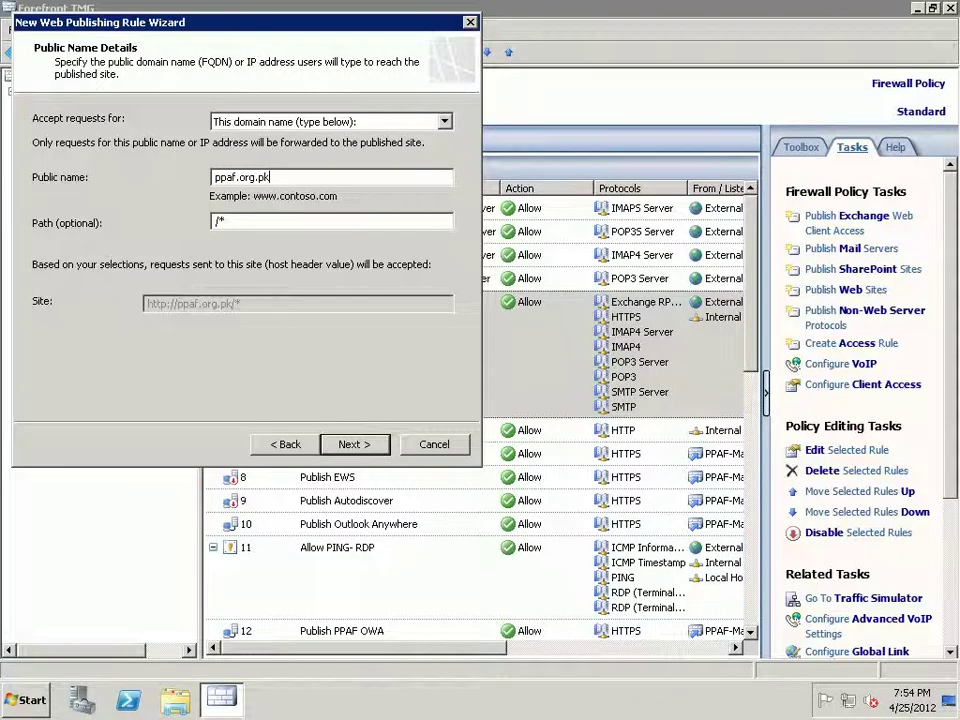
key(Return)
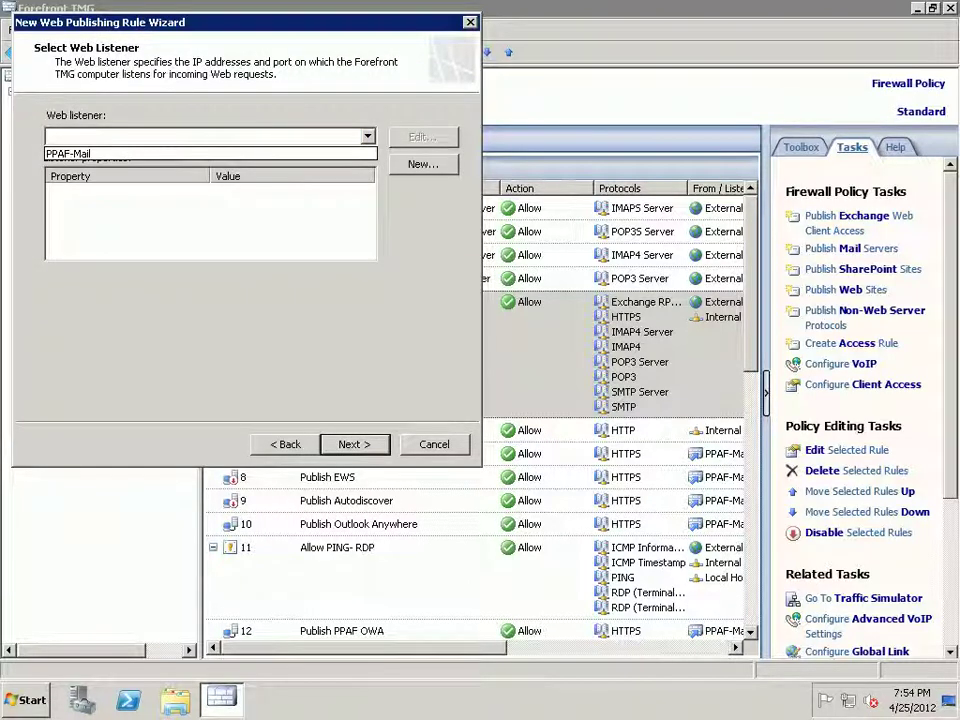
- Select PPAF-Mail as the rule's web listener
key(Down)
key(Return)
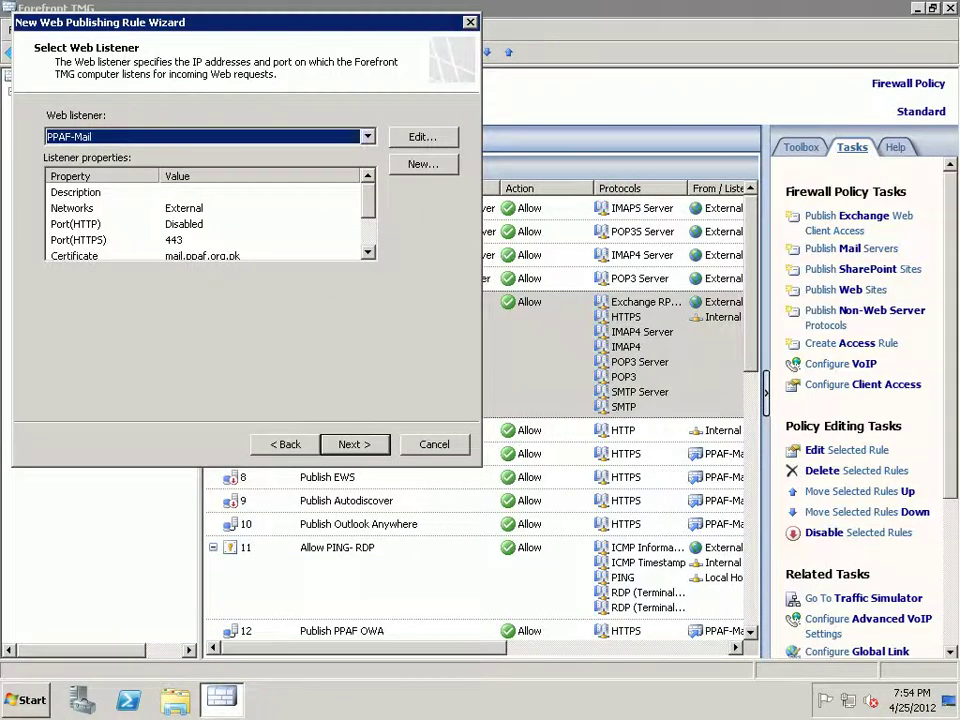
key(Return)
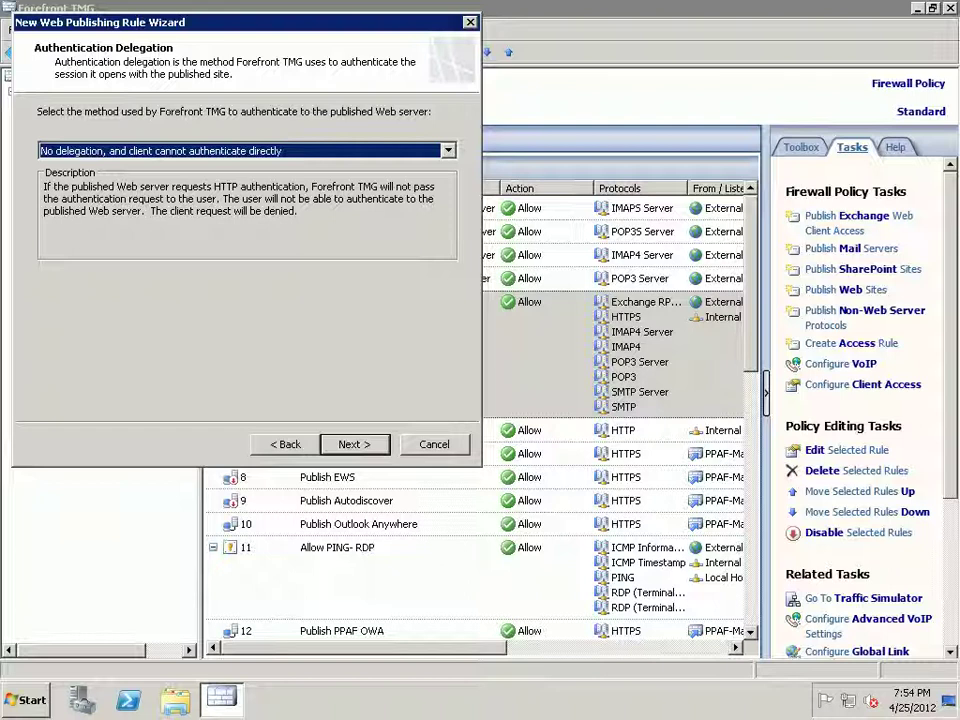
- Set authentication delegation to 'No delegation, and client cannot authenticate directly'
key(alt+Down)
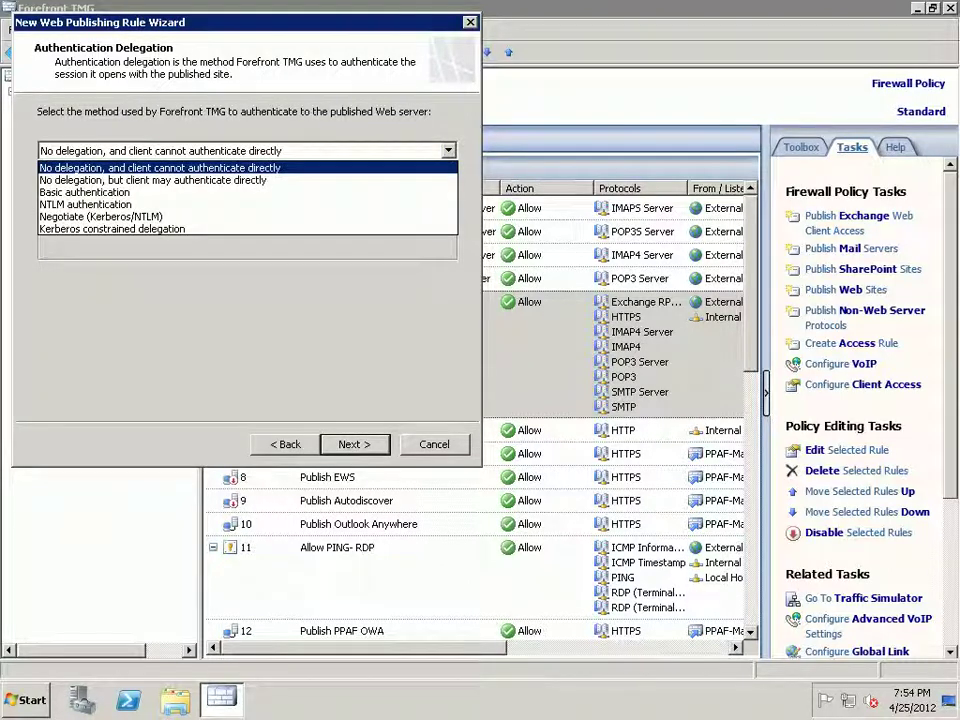
key(Down)
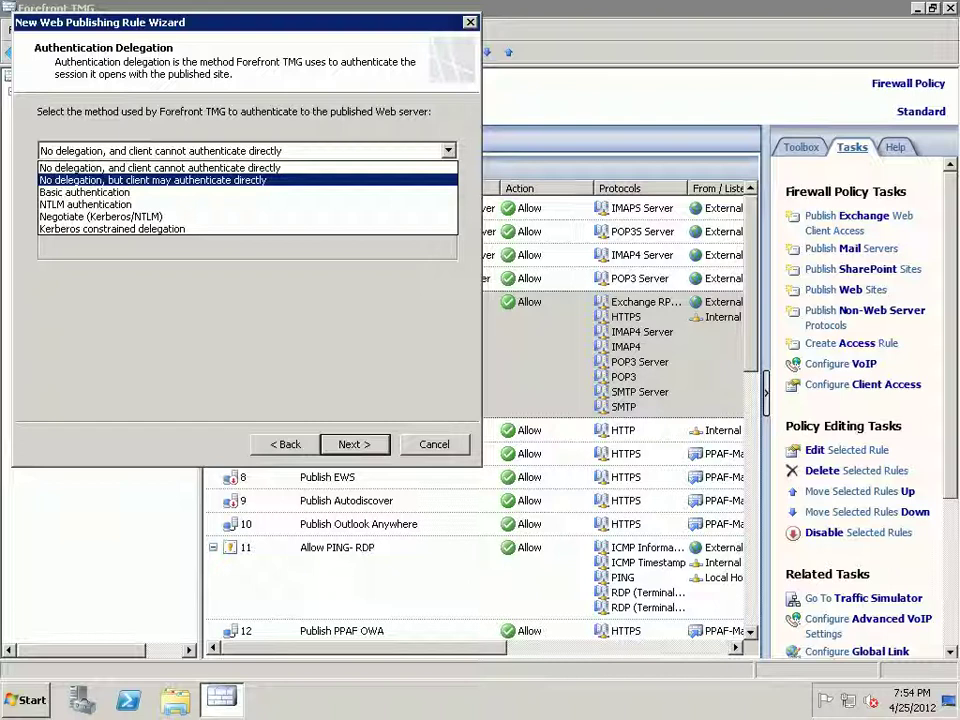
key(Return)
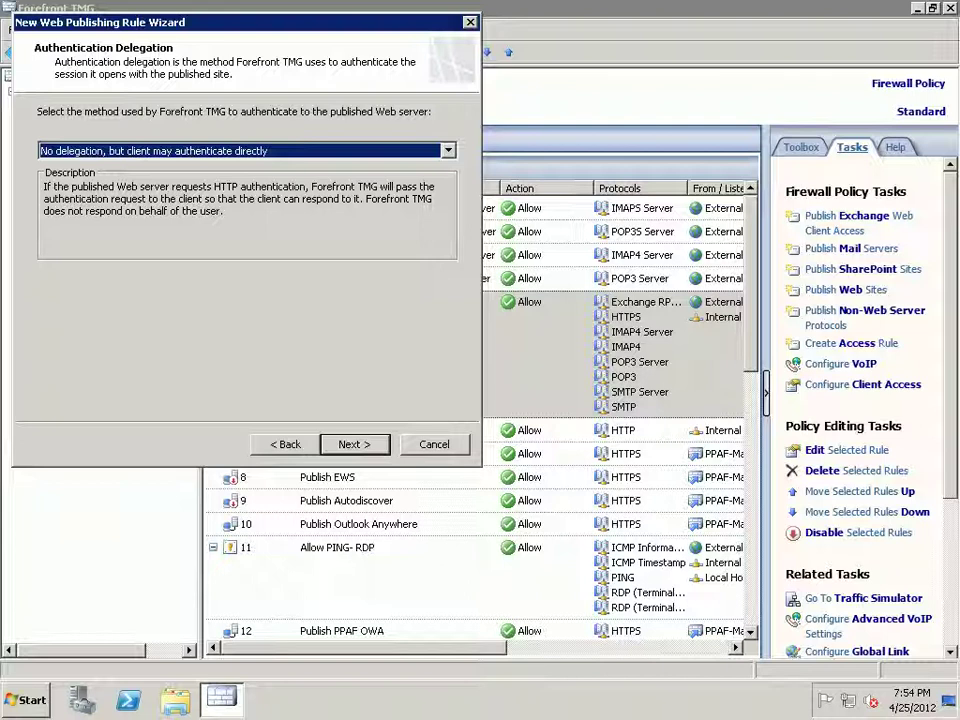
key(alt+Down)
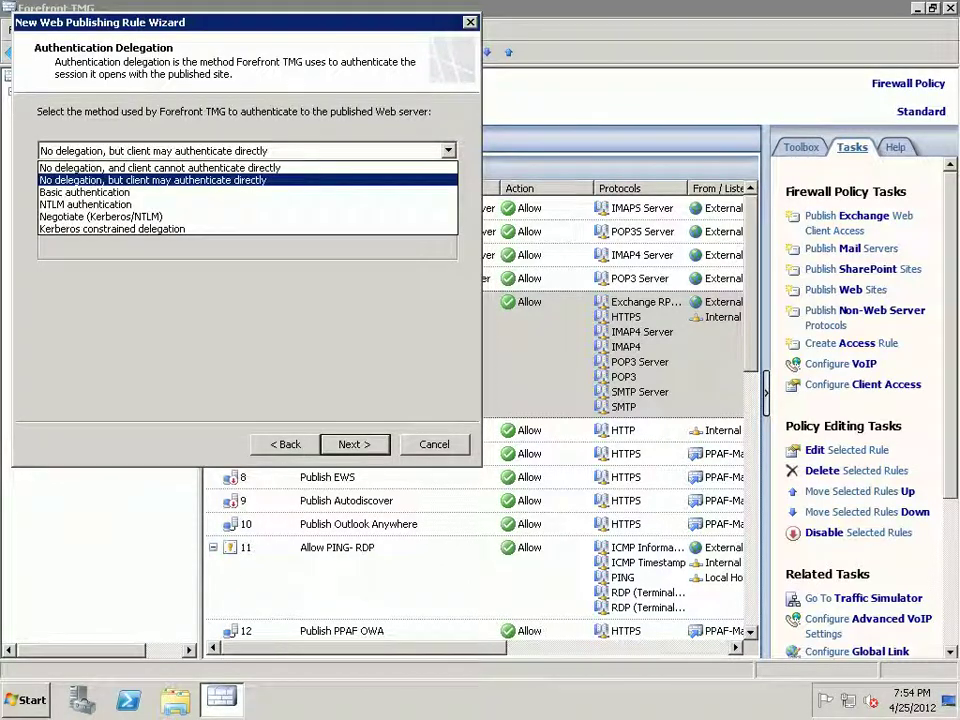
key(Up)
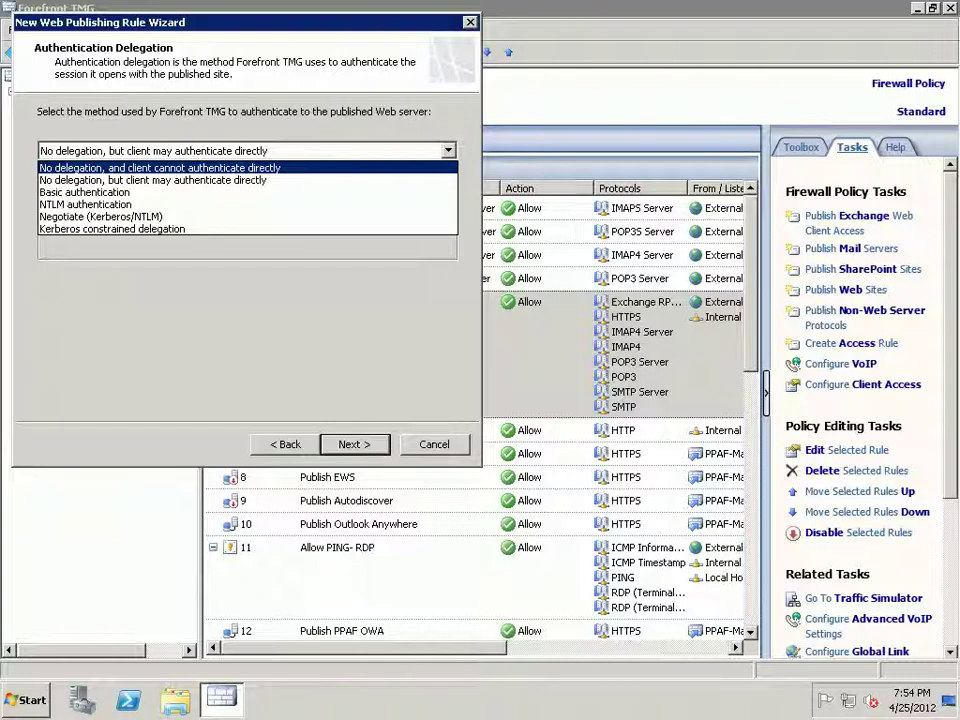
key(Return)
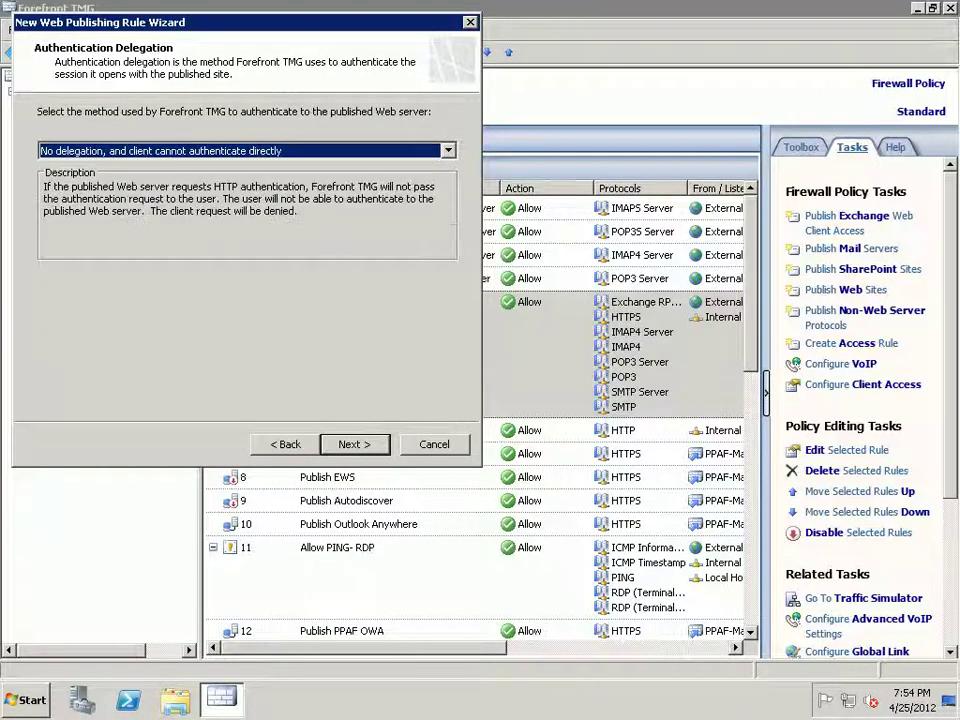
key(Return)
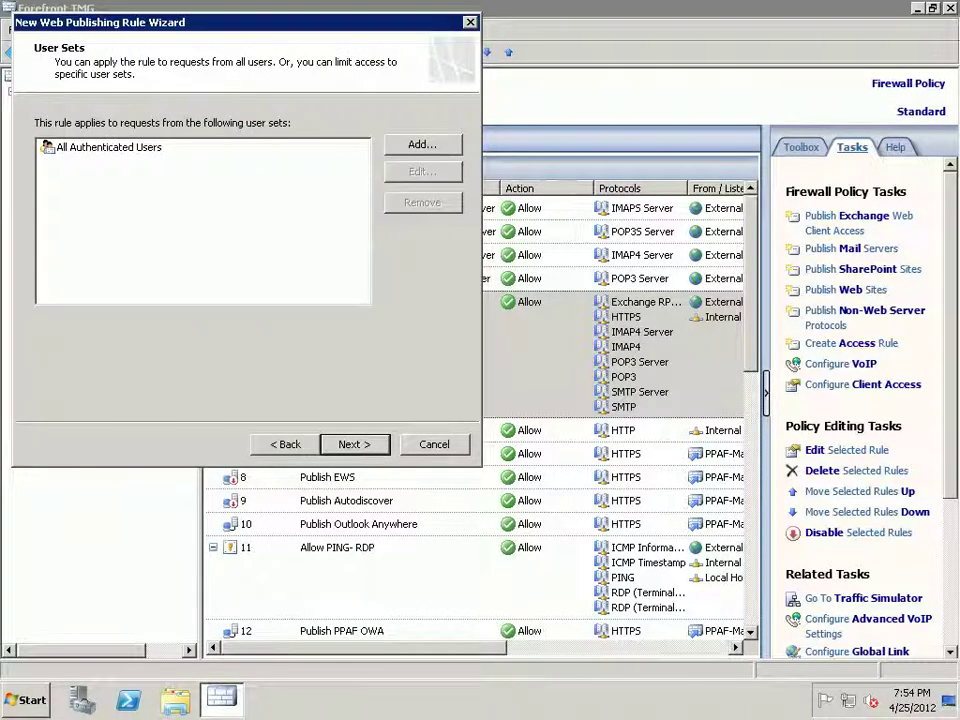
- Replace All Authenticated Users with All Users and accept the no-authentication warning
key(alt+d)
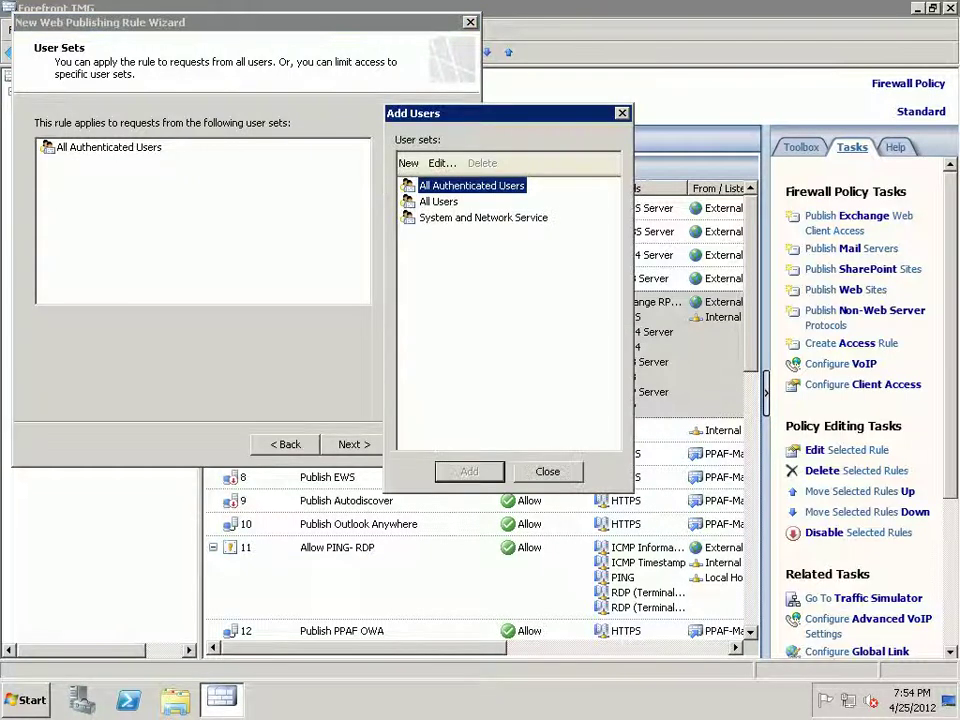
double_click(438, 201)
key(Escape)
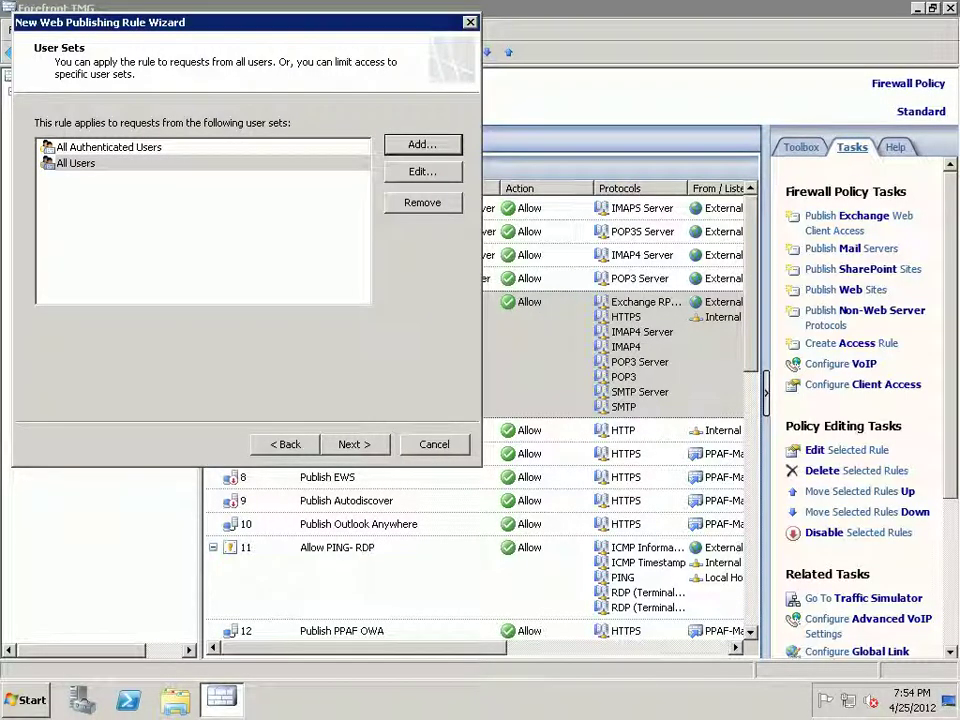
click(108, 147)
key(alt+r)
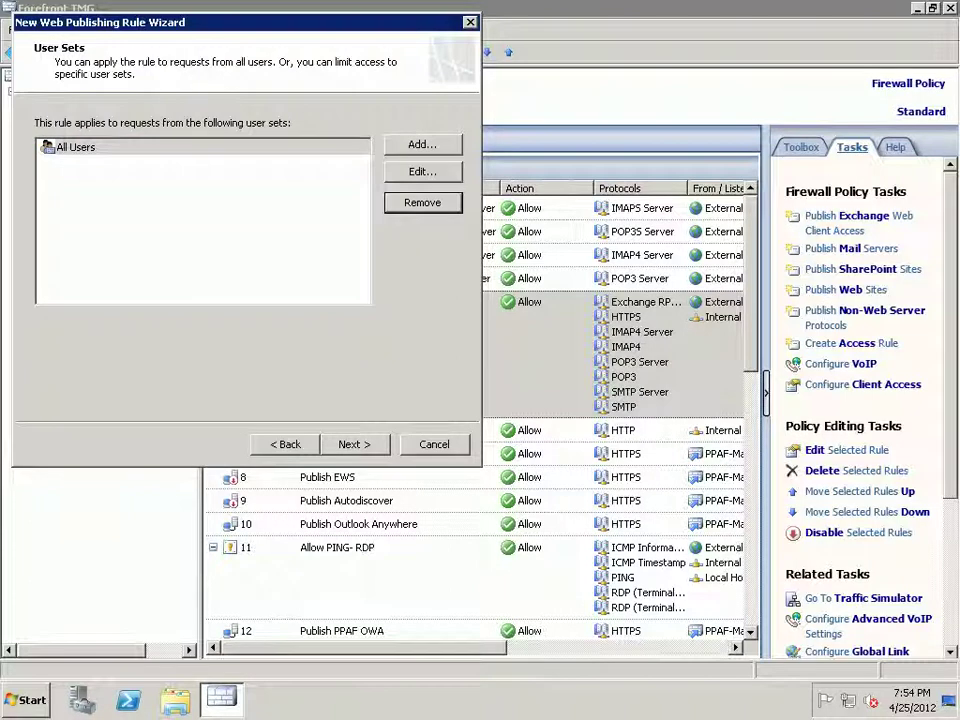
key(Tab)
key(Tab)
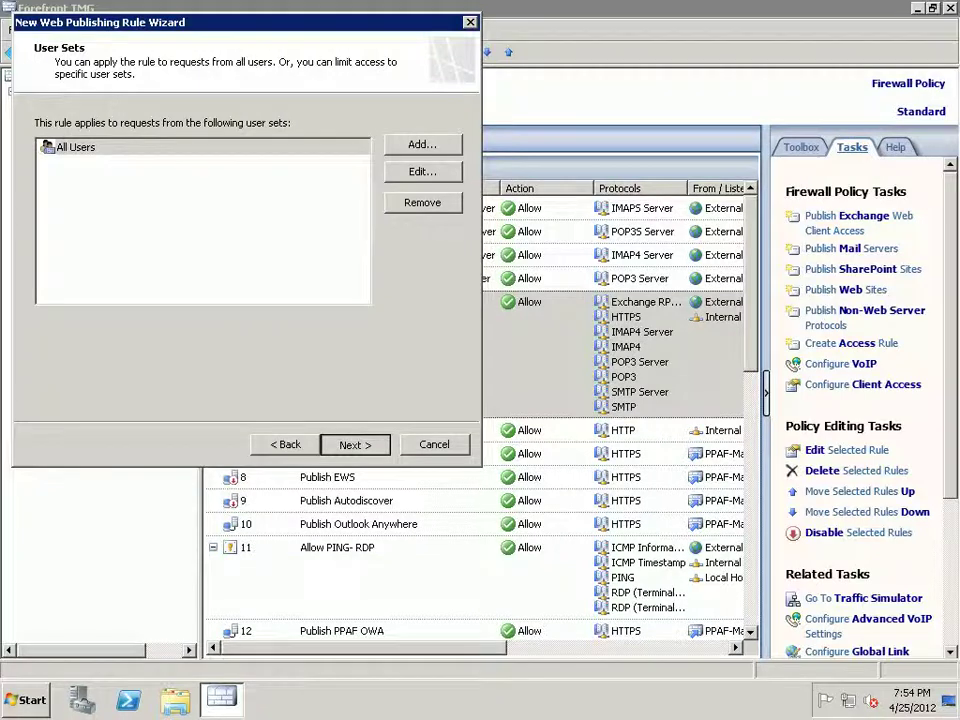
key(Return)
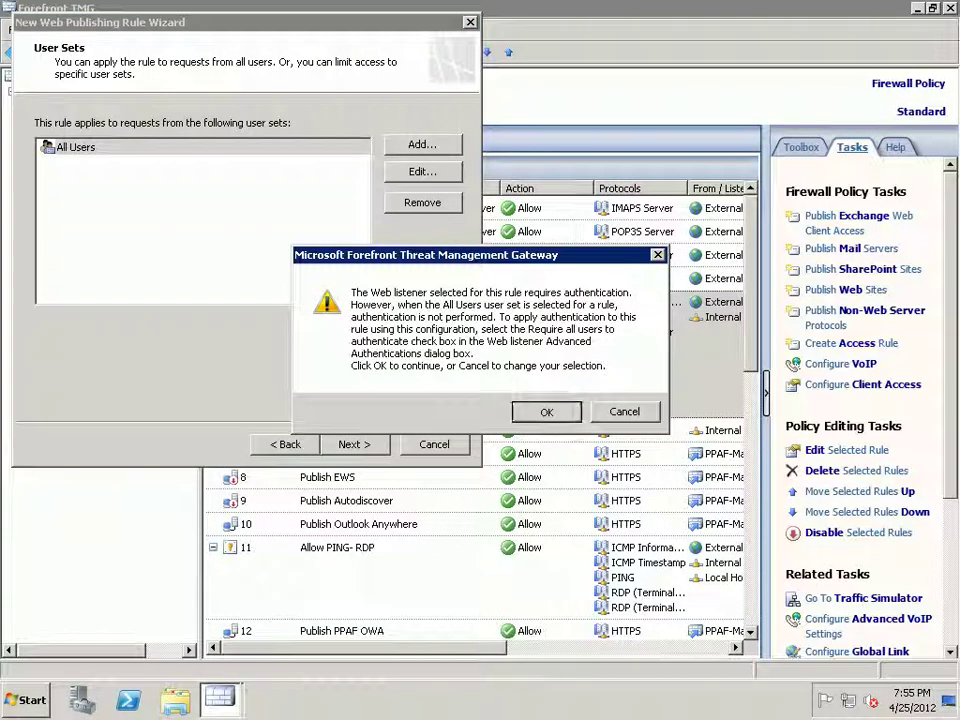
key(Return)
key(Return)
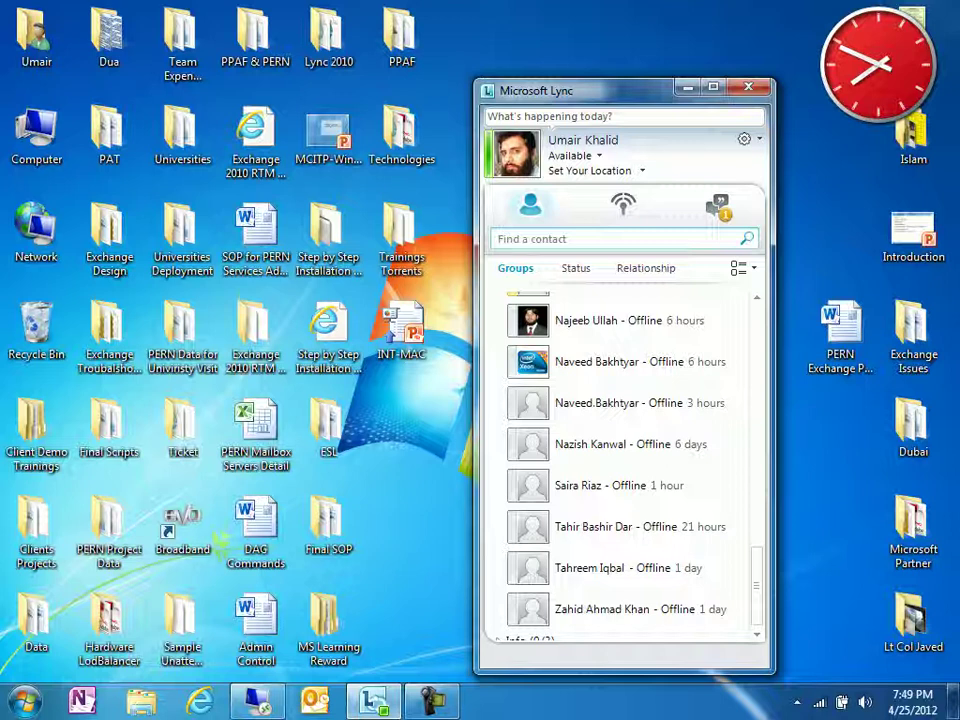
- Resolve email.ppaf.org.pk with nslookup in Command Prompt (124.109.60.42 and 124.109.60.41), then switch to Internet Explorer
key(super)
key(Up)
key(Up)
key(Up)
key(Up)
key(Up)
key(Up)
key(Up)
key(Up)
key(Return)
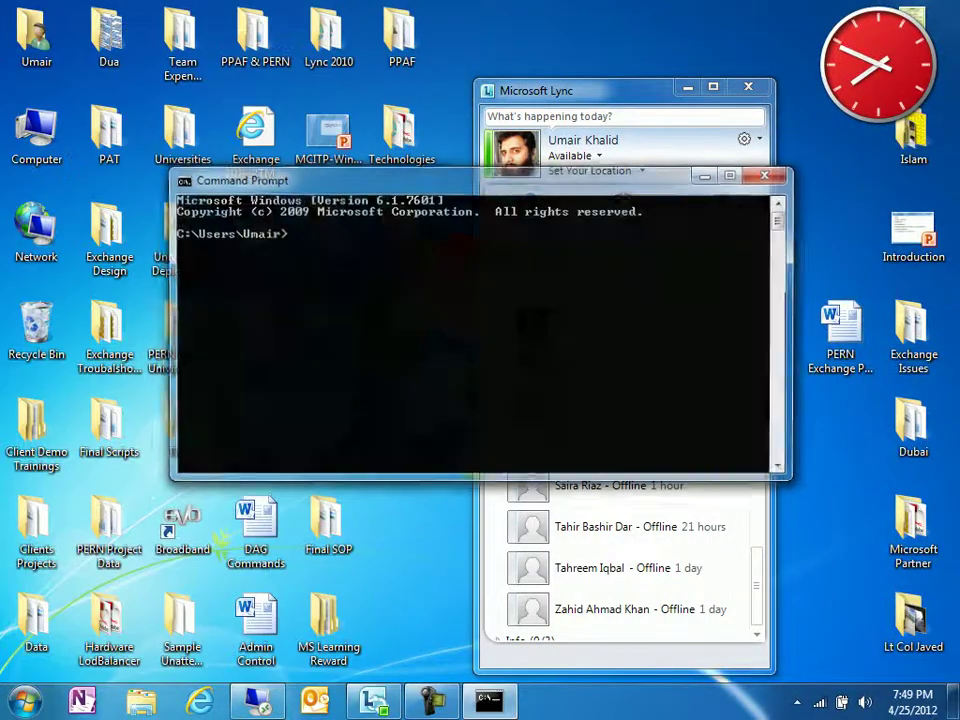
text(nslookup)
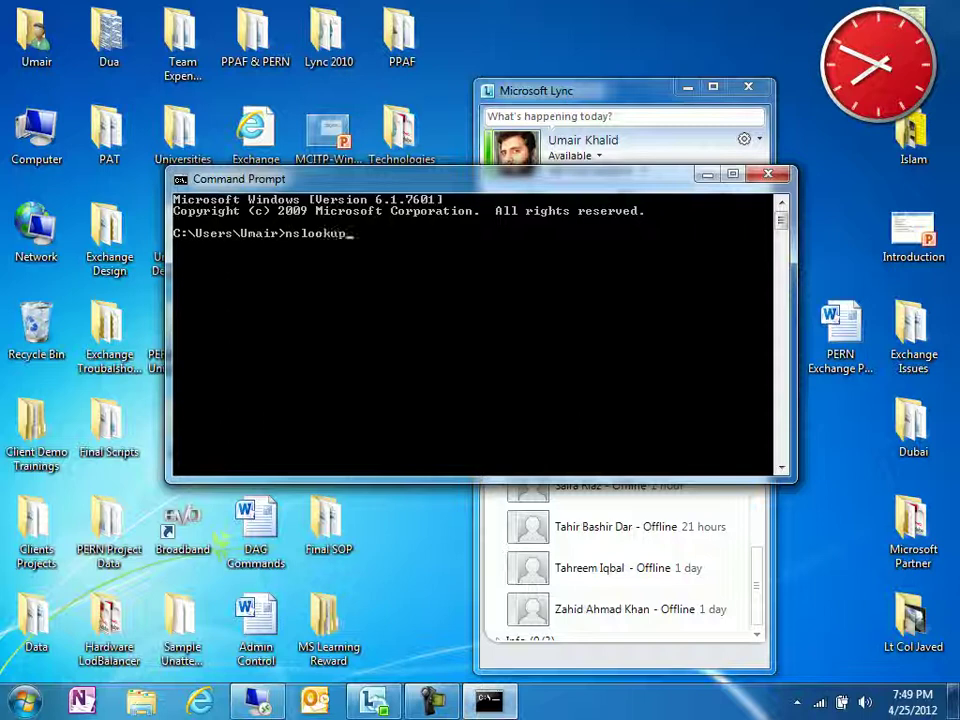
key(Return)
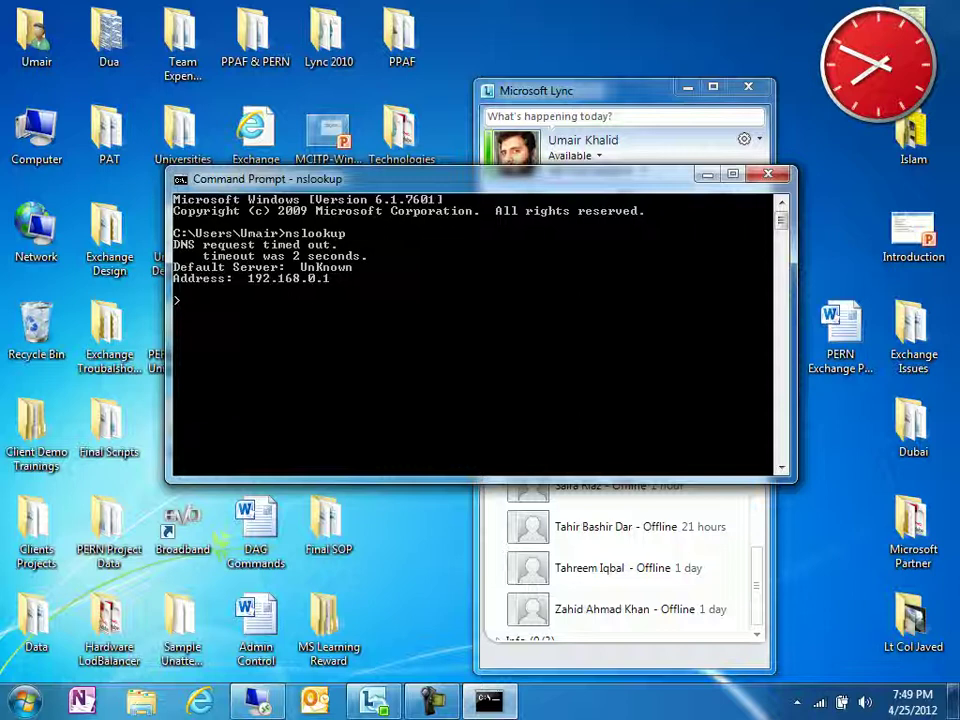
text(email.ppaf.org.pk)
key(Return)
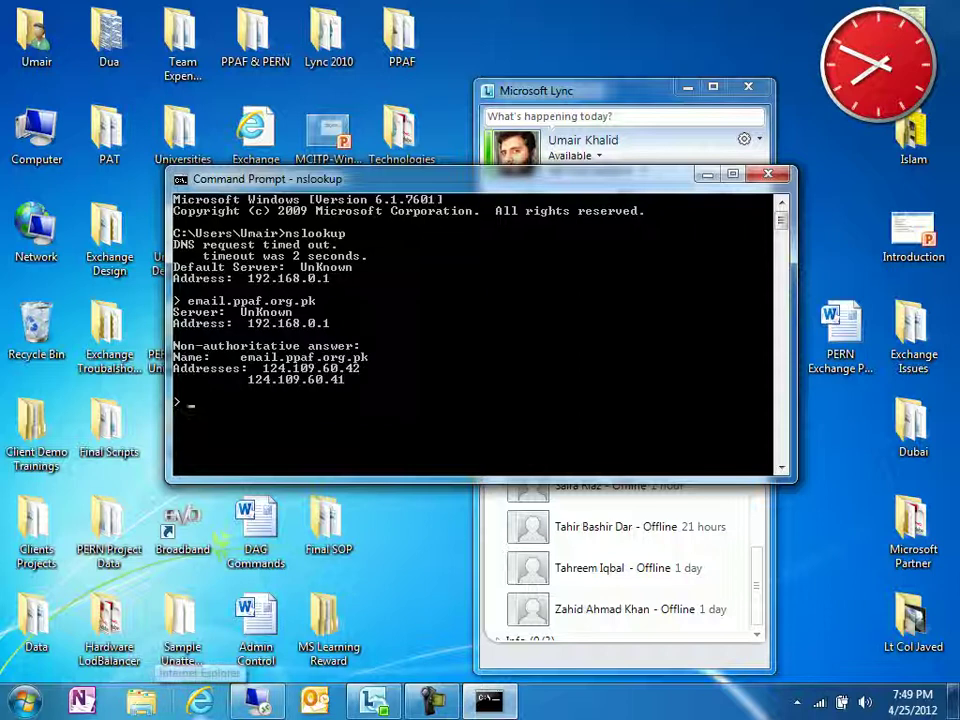
click(200, 698)
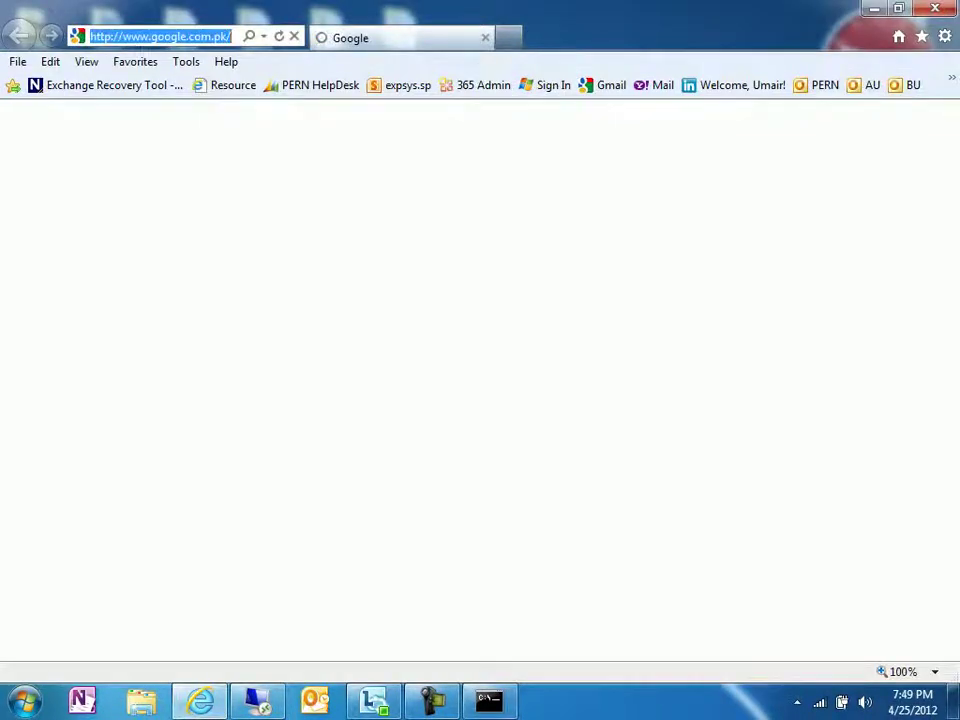
text(https:/)
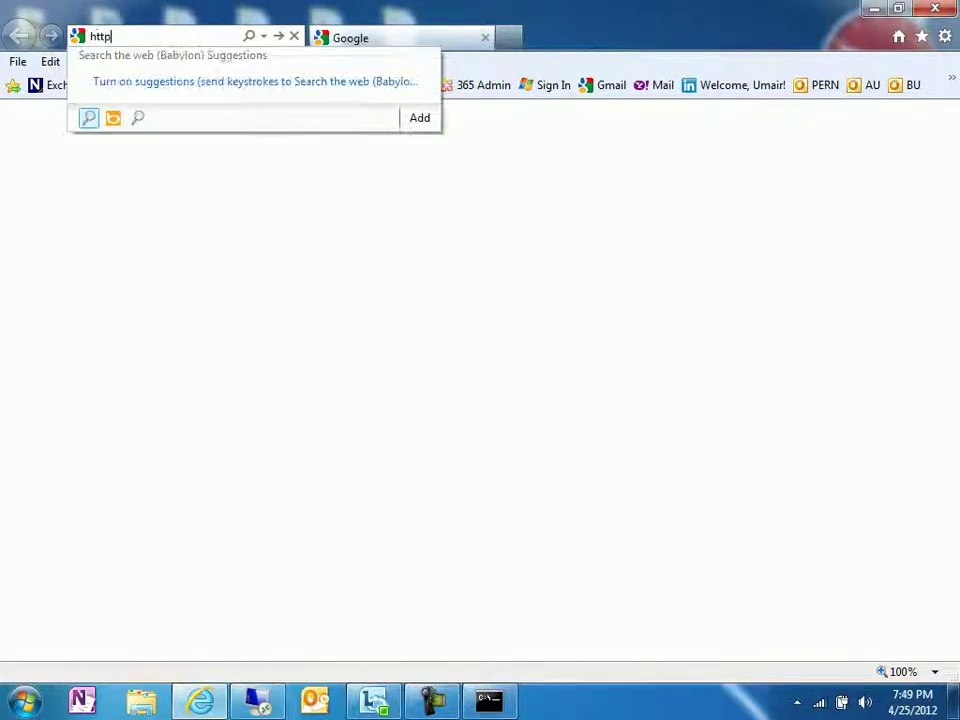
text(/email)
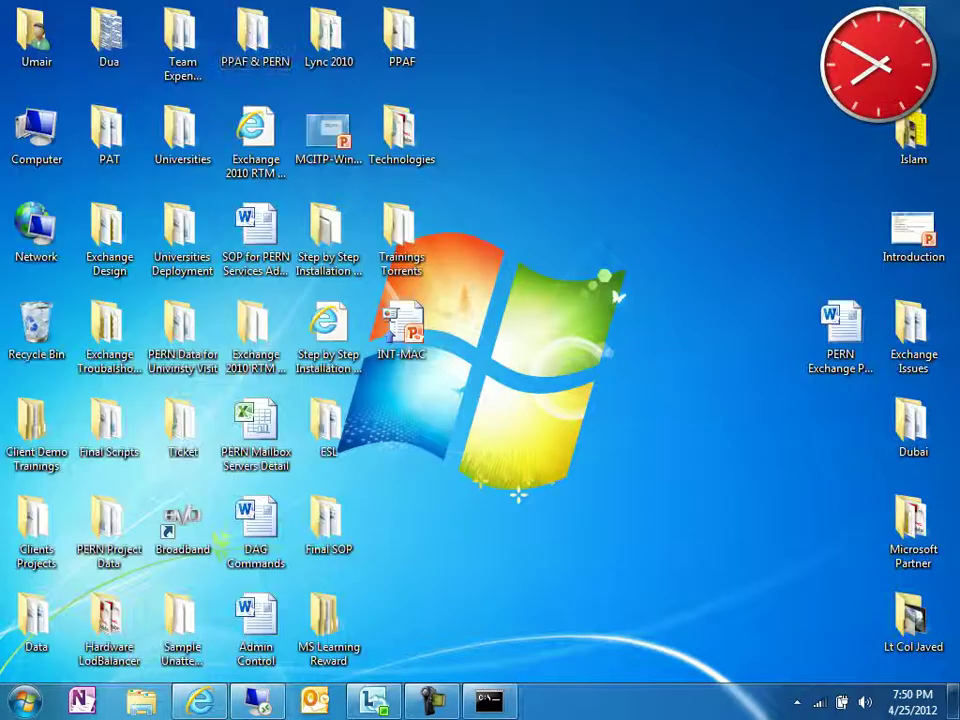
- Open the Computer window and refresh the desktop
double_click(34, 125)
right_click(654, 364)
click(703, 432)
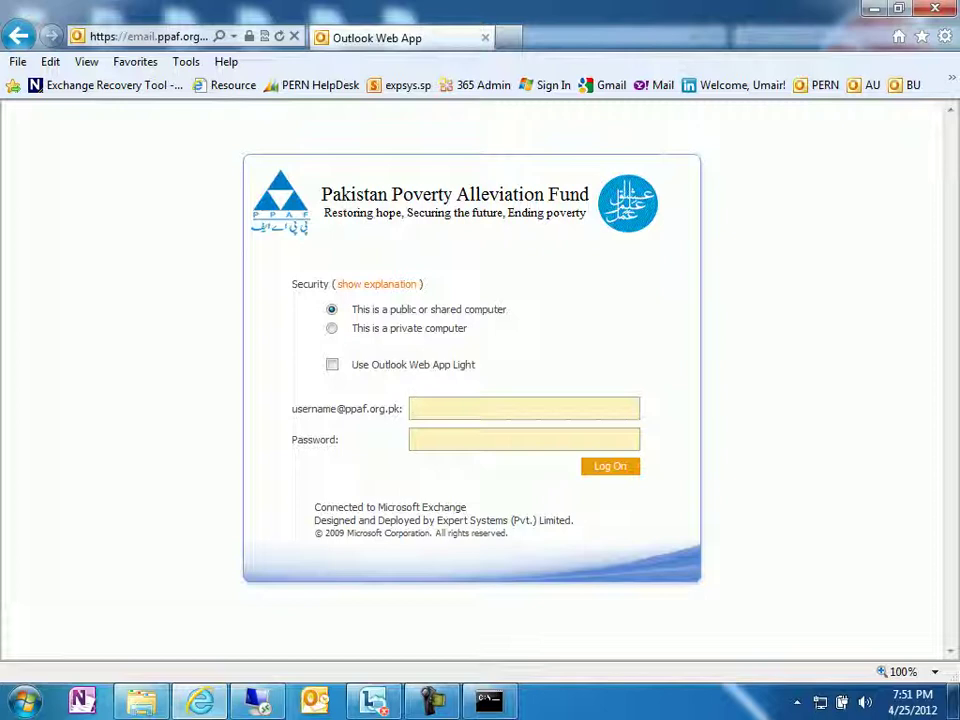
- Sign in to Outlook Web App with the corrected domain username and password, then sign out and close the browser
key(Tab)
drag(492, 407, 452, 407)
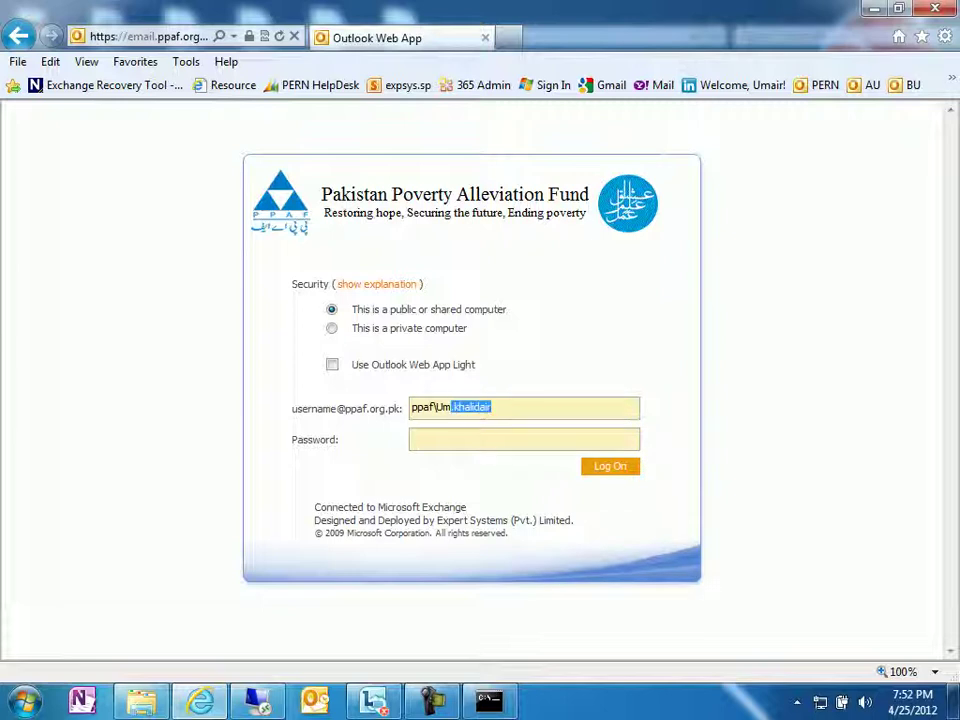
key(Tab)
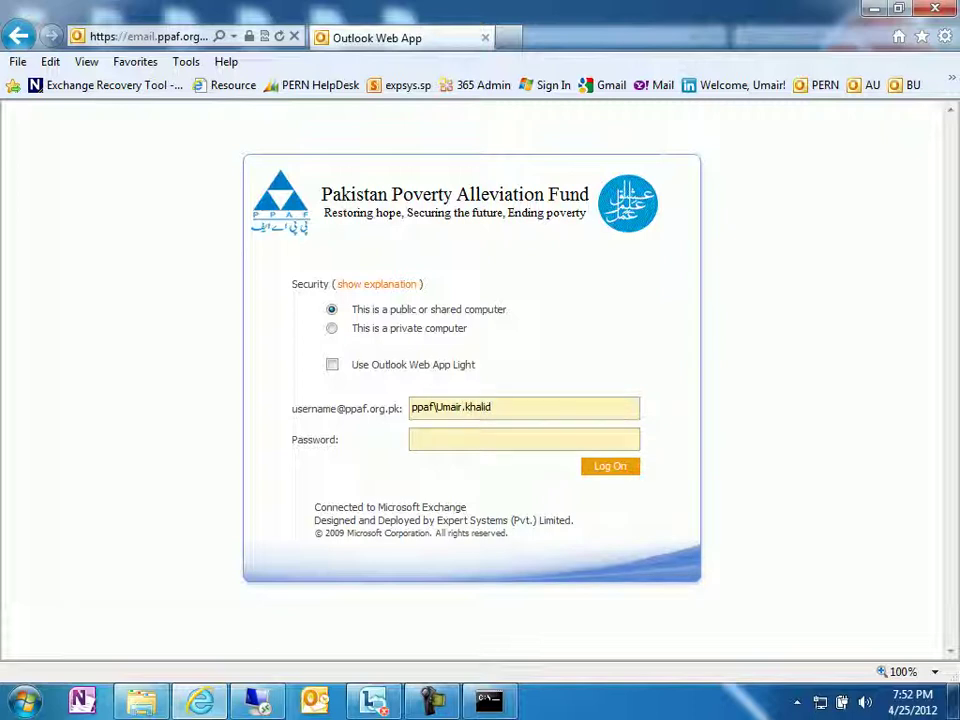
text(•••••••••)
key(Return)
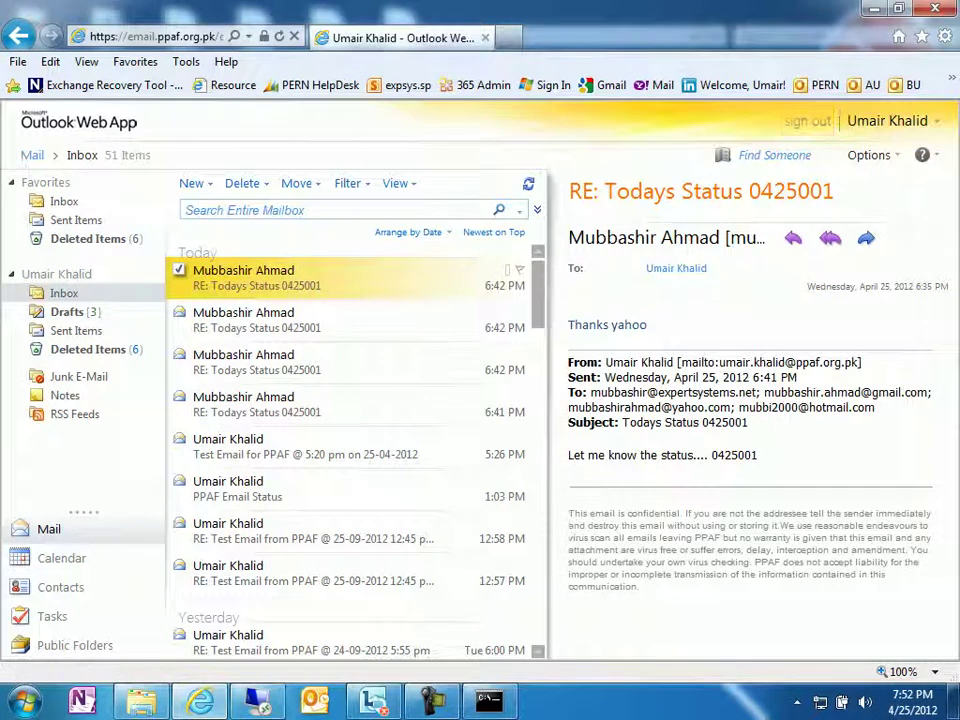
click(807, 121)
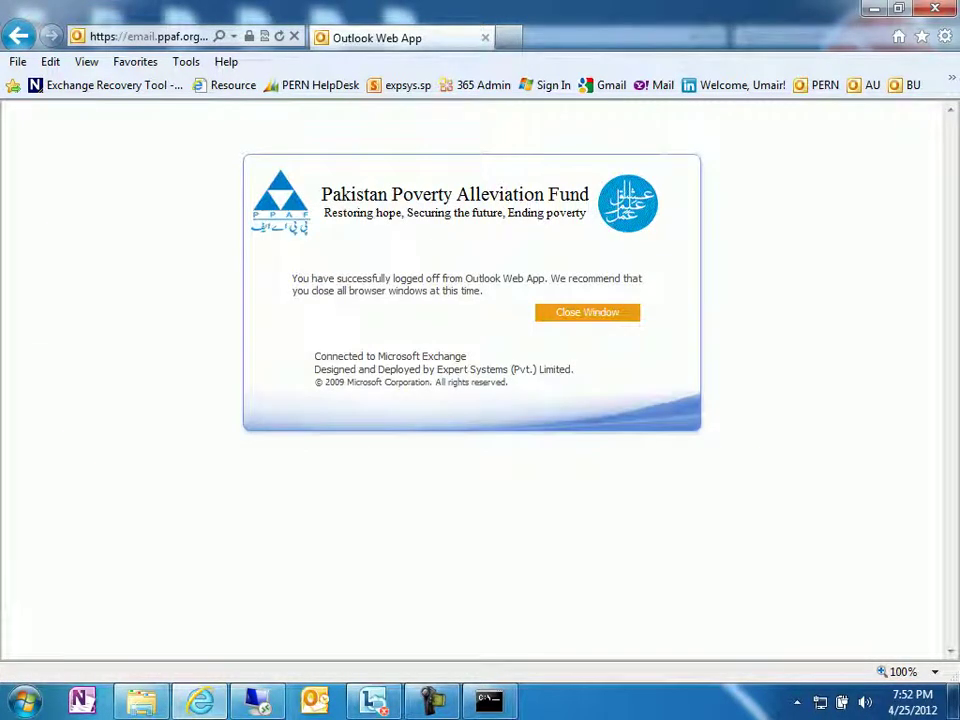
click(587, 312)
- Confirm closing the browser and return to the bare Windows desktop
click(540, 424)
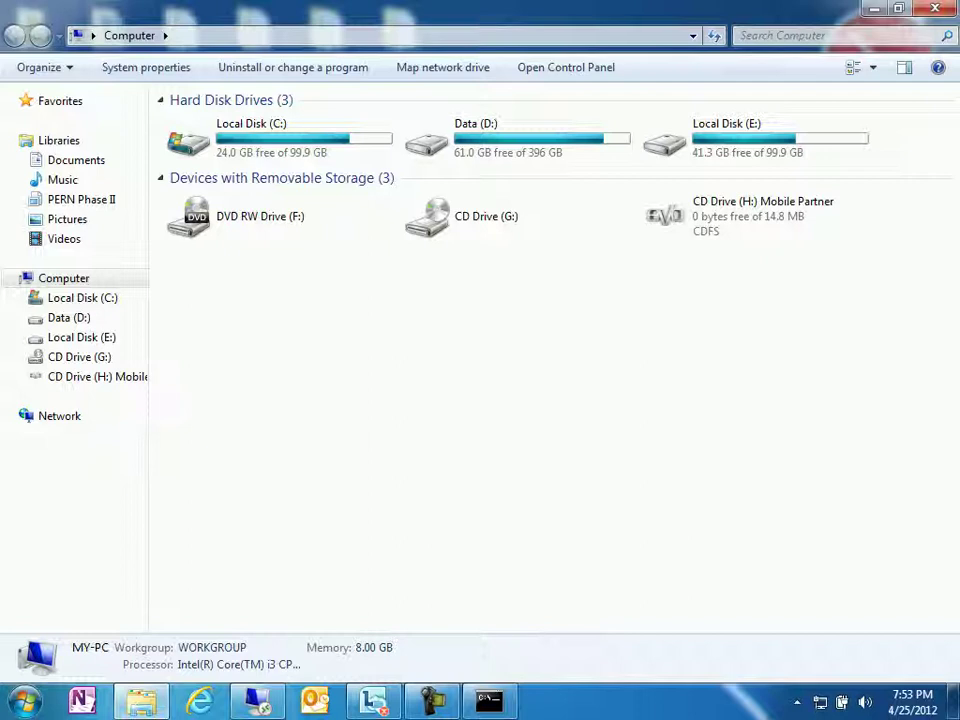
key(super+d)
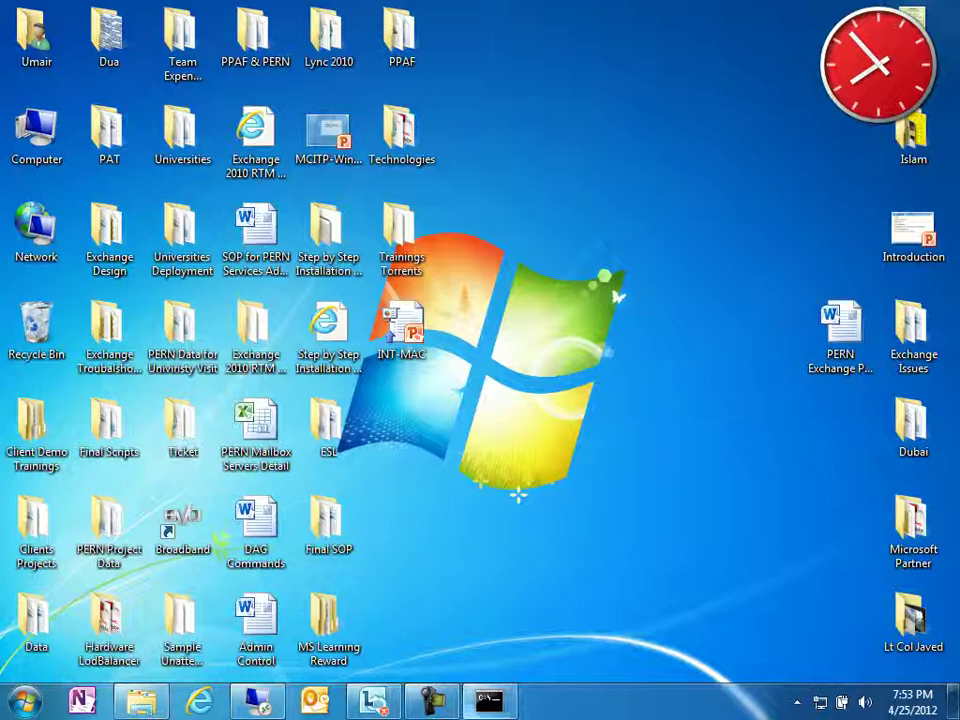
- Switch briefly to the existing remote desktop session and back to the local desktop
click(432, 700)
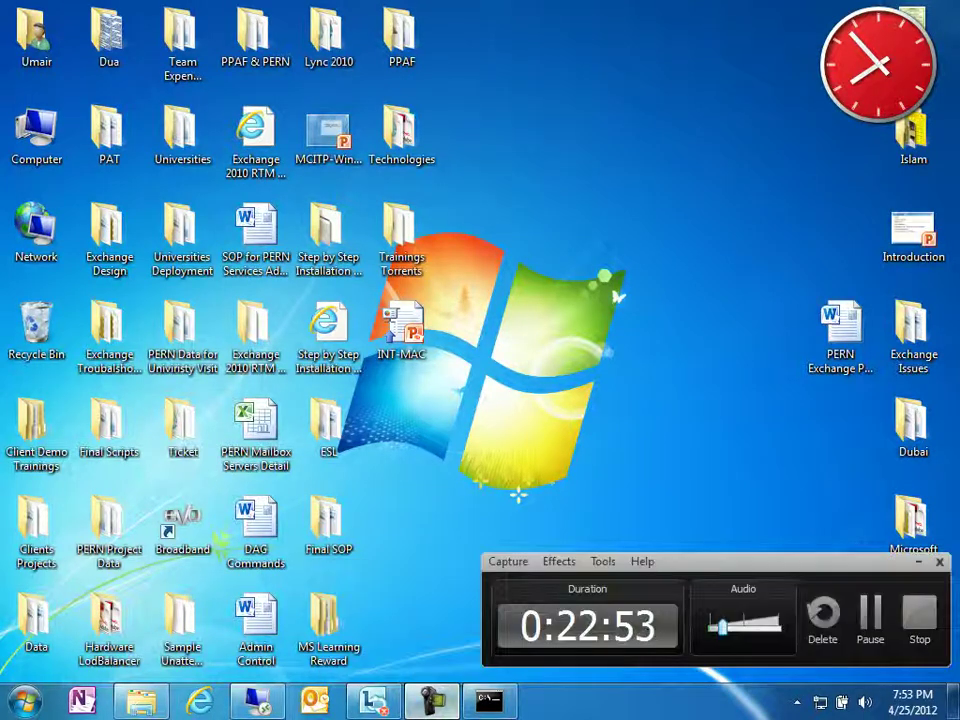
key(alt+Tab)
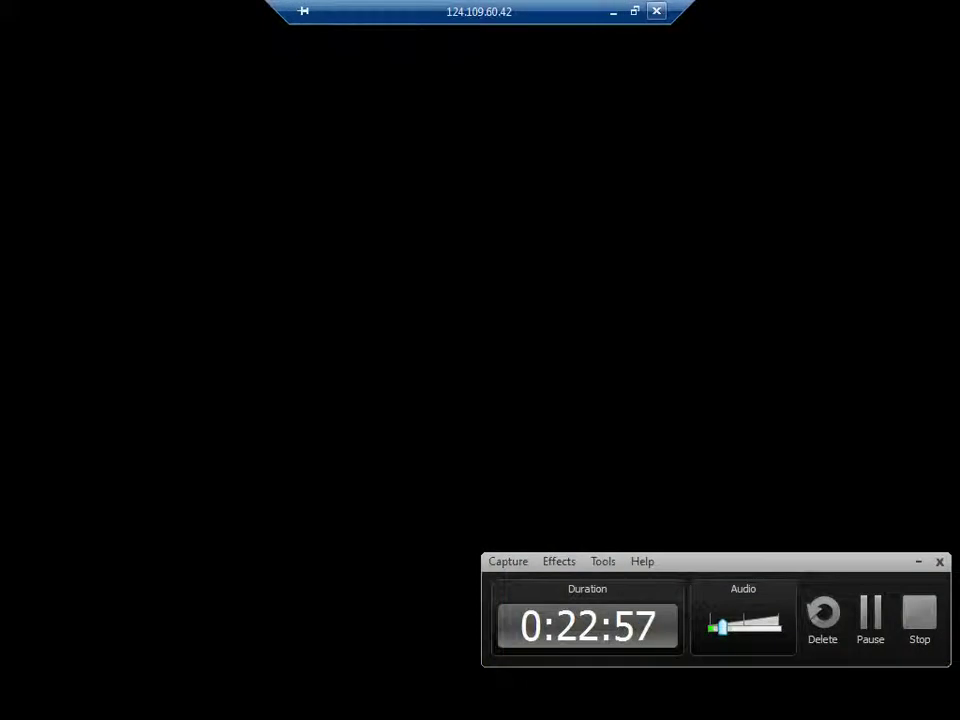
key(alt+Tab)
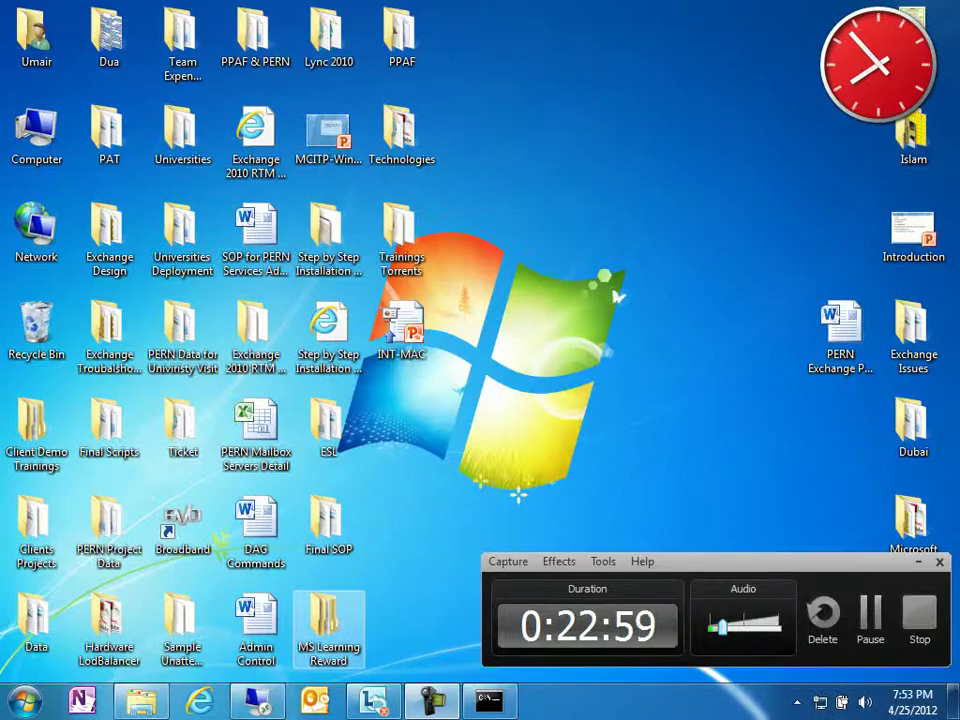
right_click(257, 700)
click(242, 608)
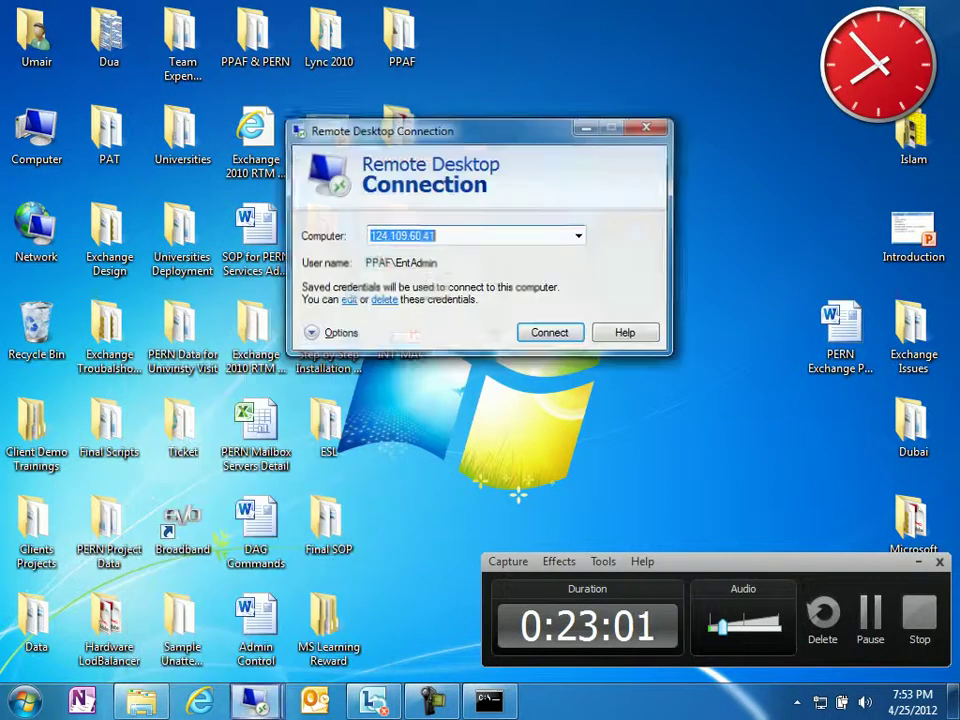
click(579, 236)
key(Down)
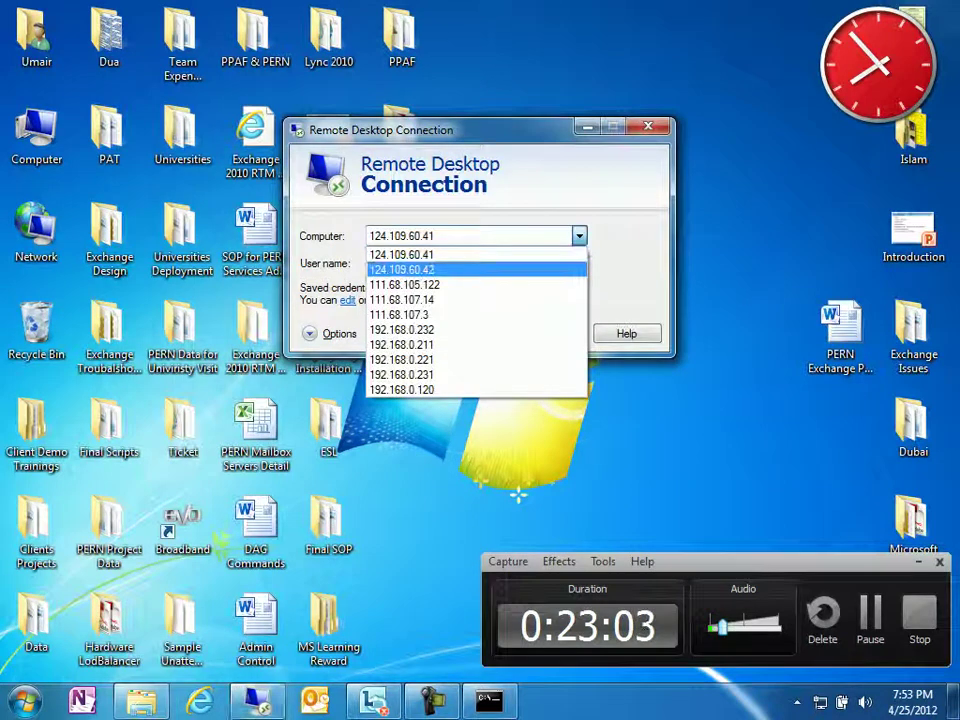
key(Return)
key(Return)
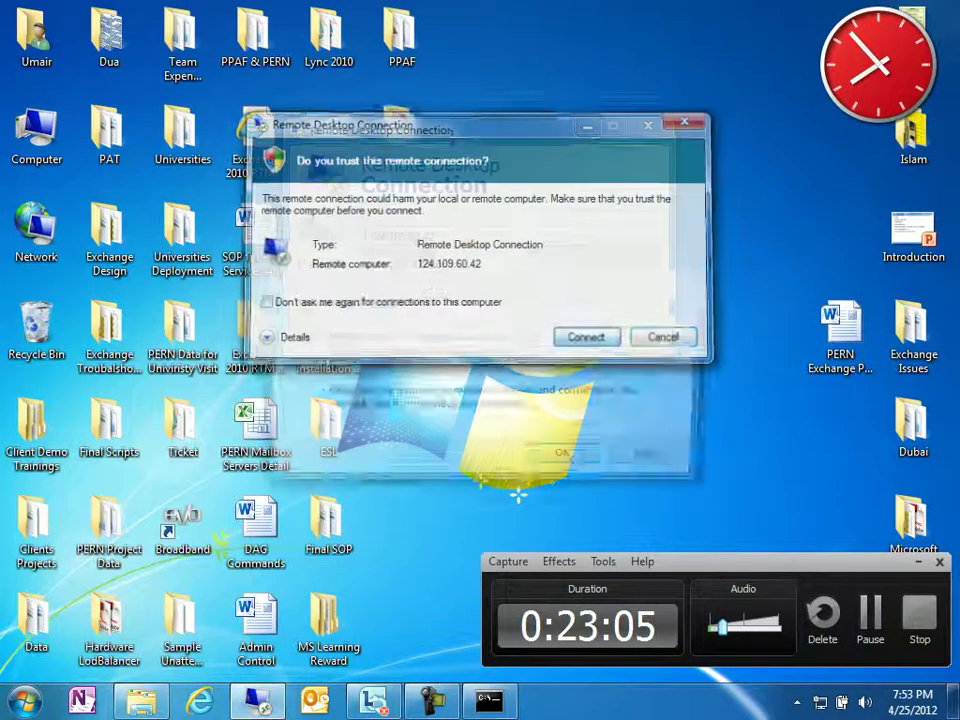
key(Return)
key(Return)
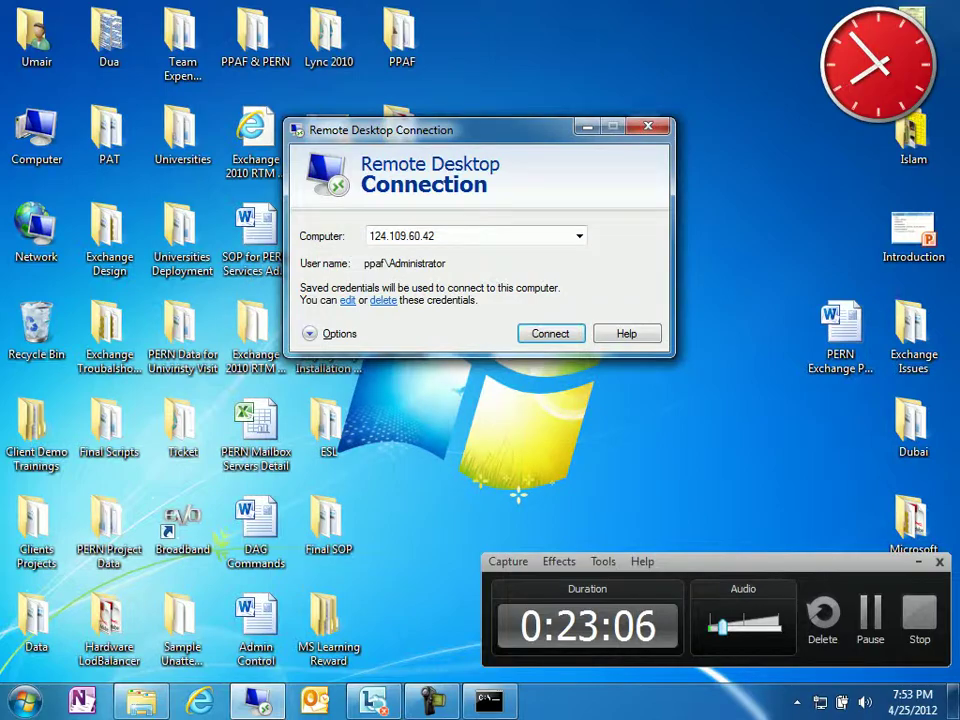
key(Escape)
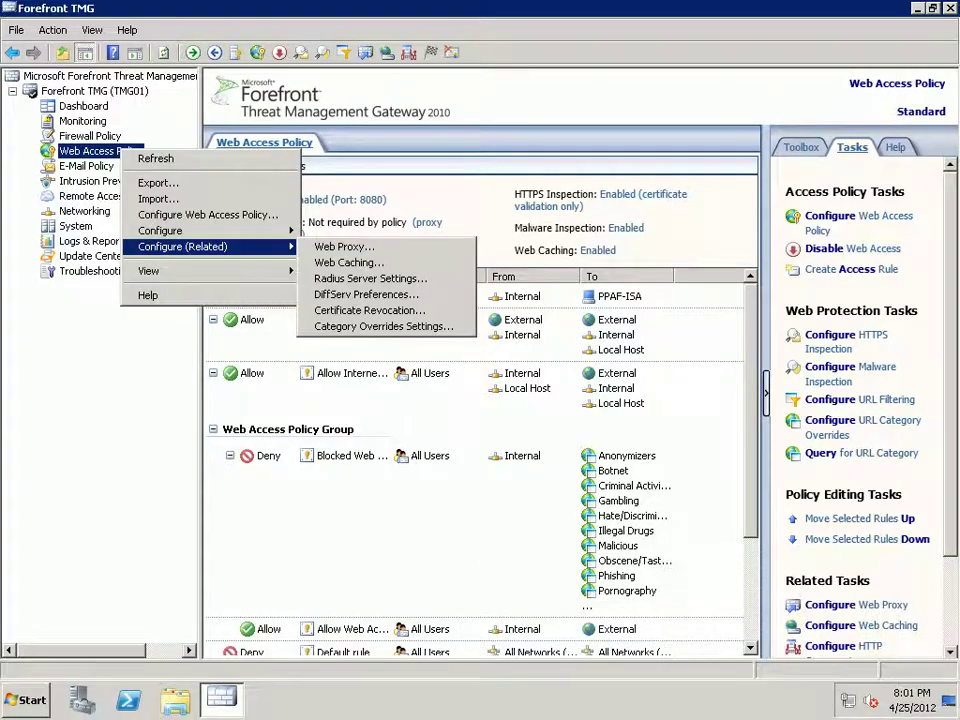
- Open Web Caching settings from the Web Access Policy's related configuration menu
key(Escape)
key(Escape)
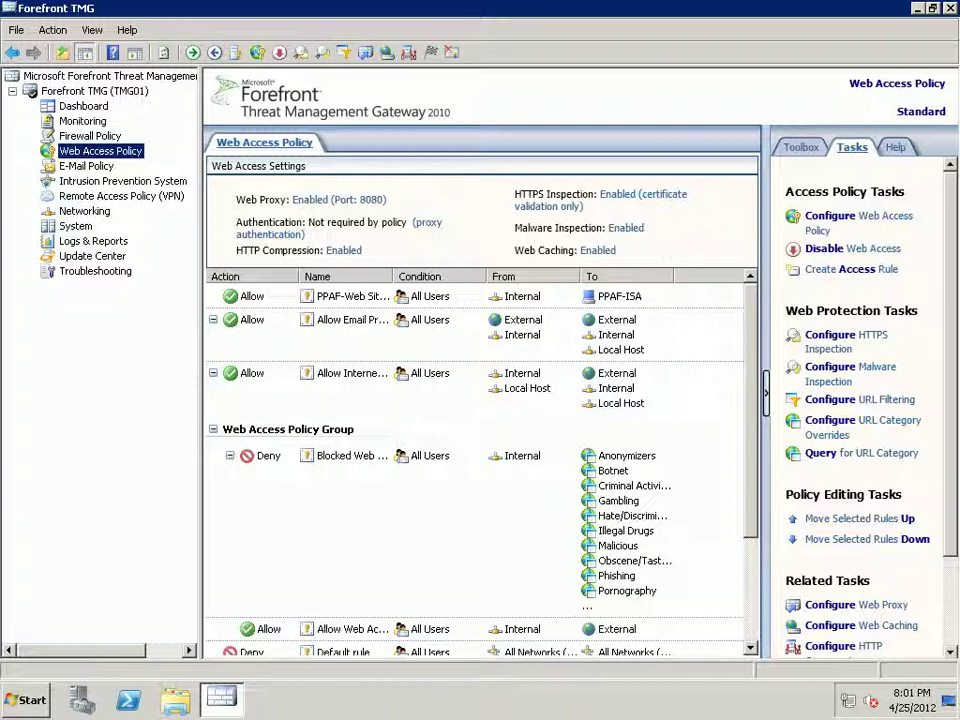
key(shift+F10)
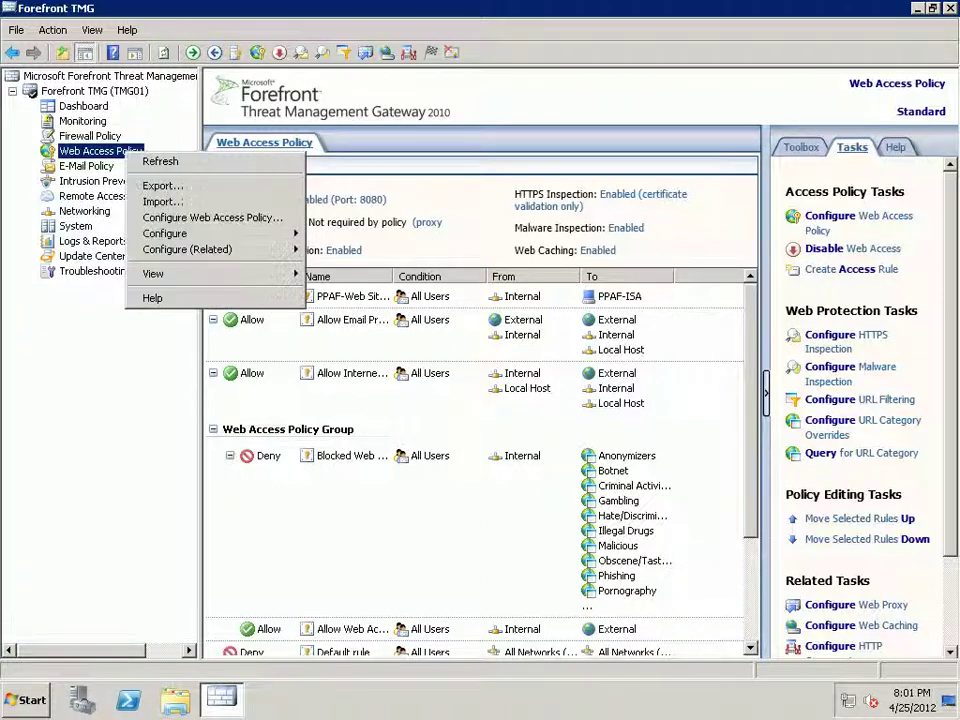
key(Down)
key(Down)
key(Down)
key(Down)
key(Down)
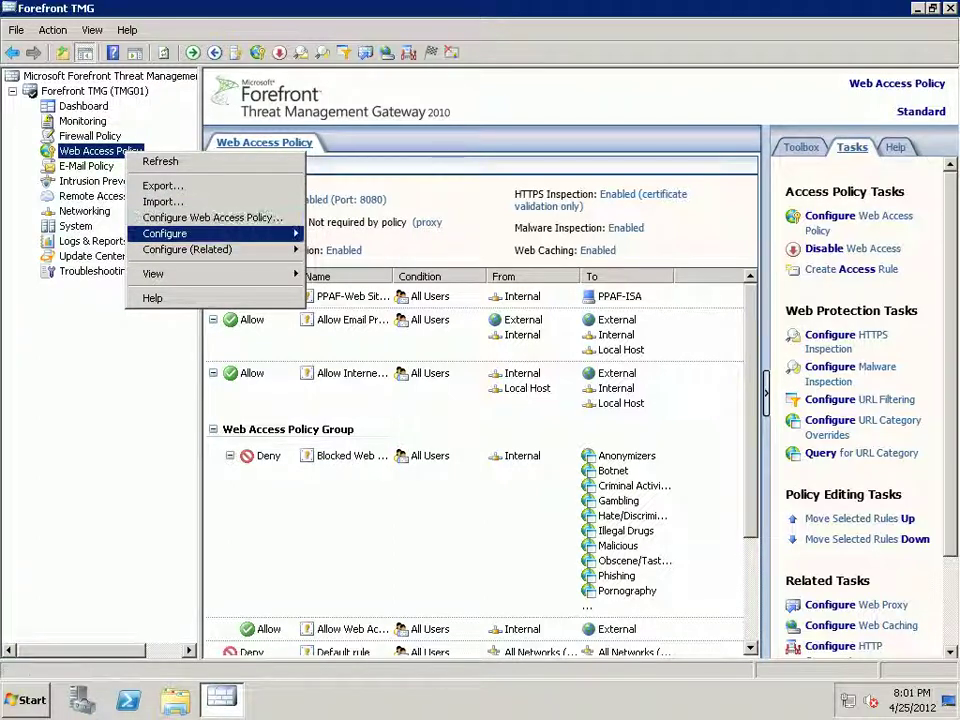
key(Right)
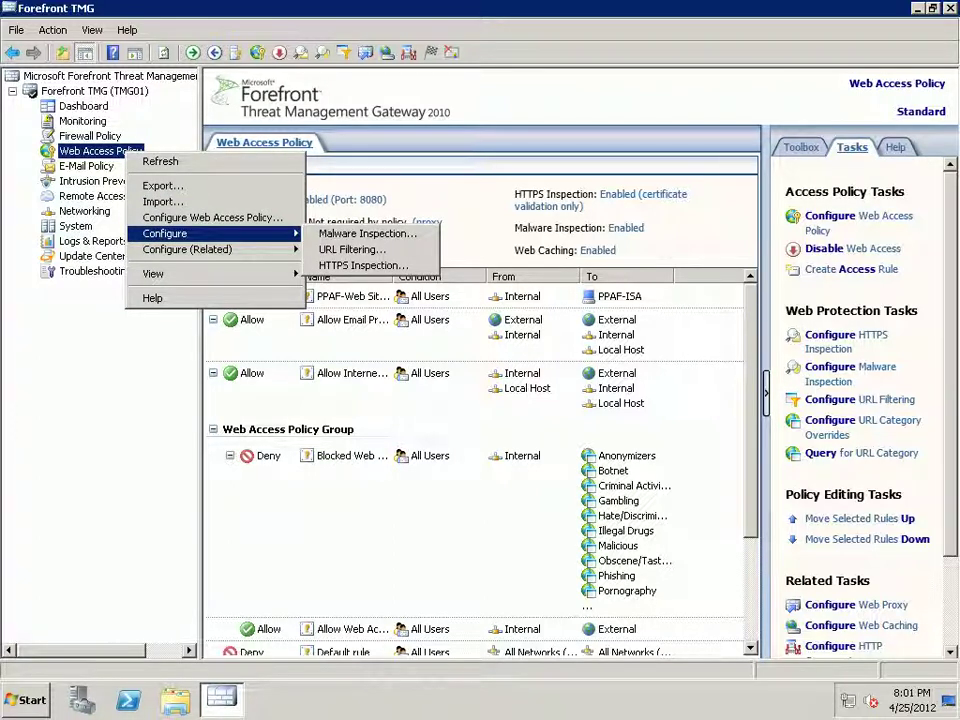
key(Down)
key(Right)
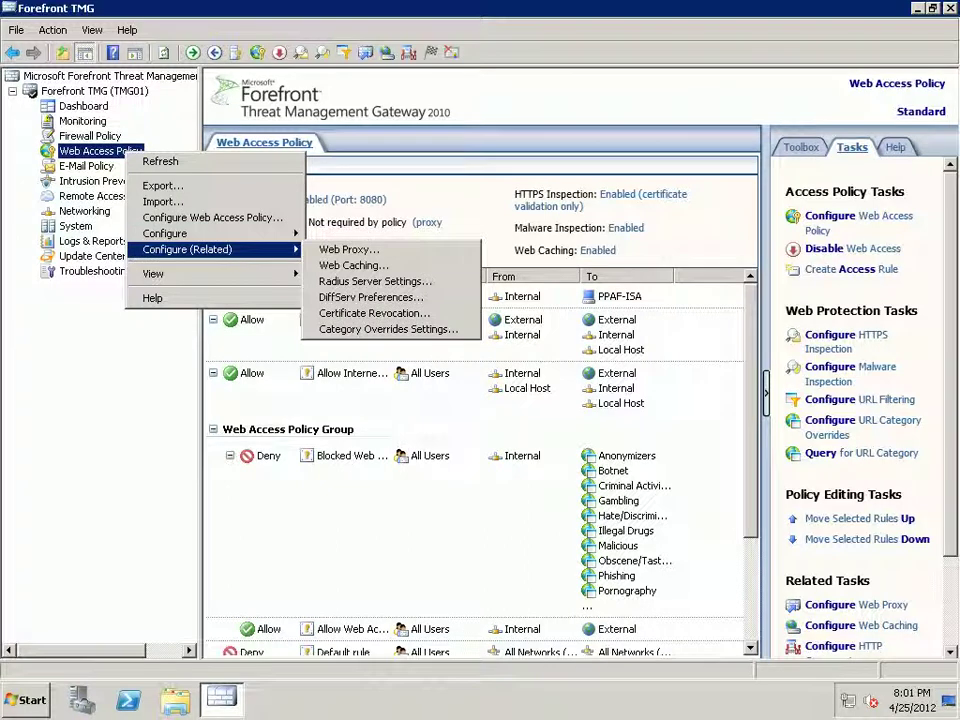
key(Down)
key(Down)
key(Return)
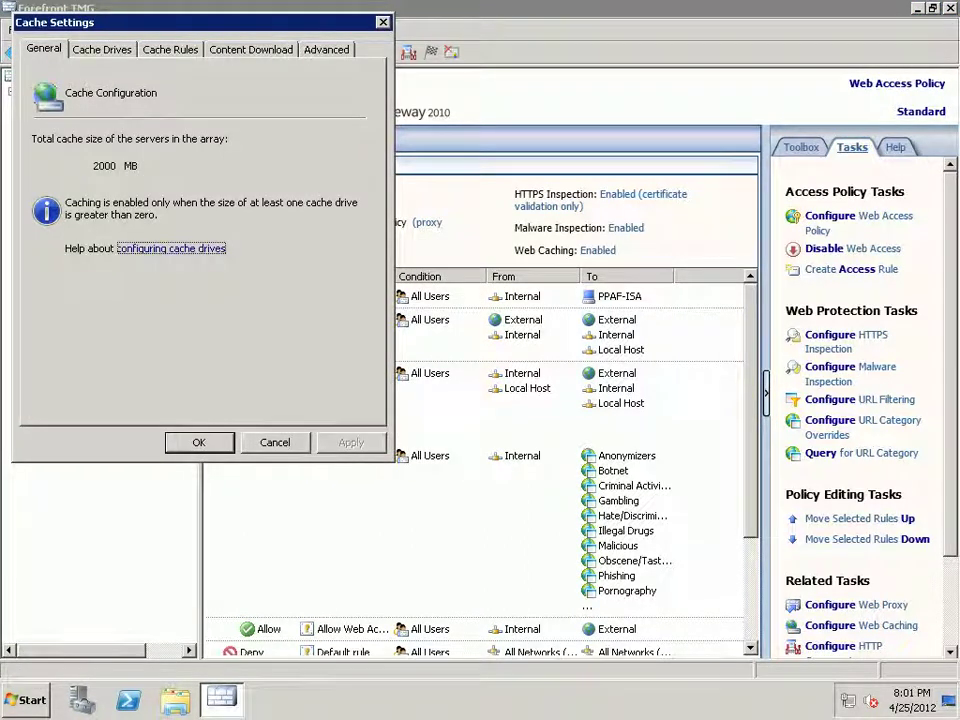
- Raise TMG01's C: drive cache to 4000 MB, then review Cache Rules and Content Download tabs
key(ctrl+Tab)
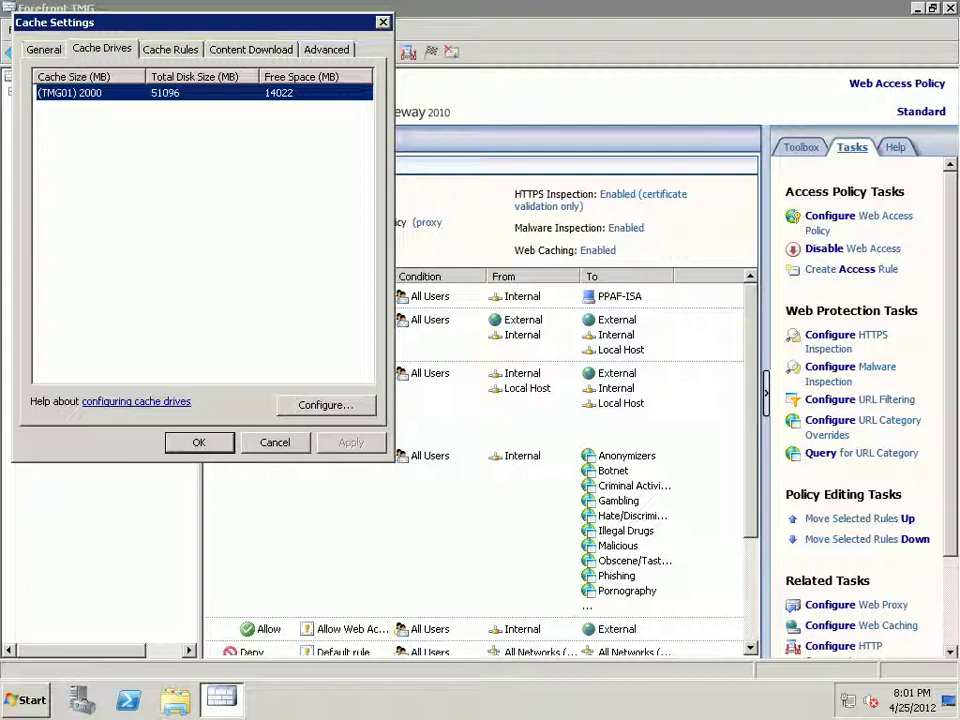
key(alt+c)
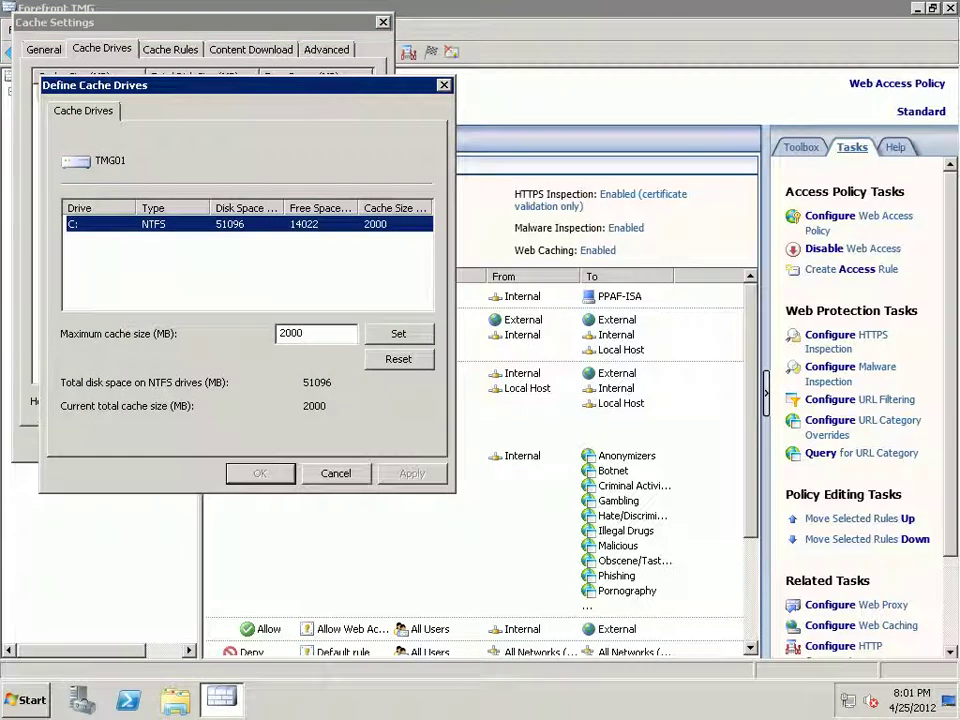
key(Tab)
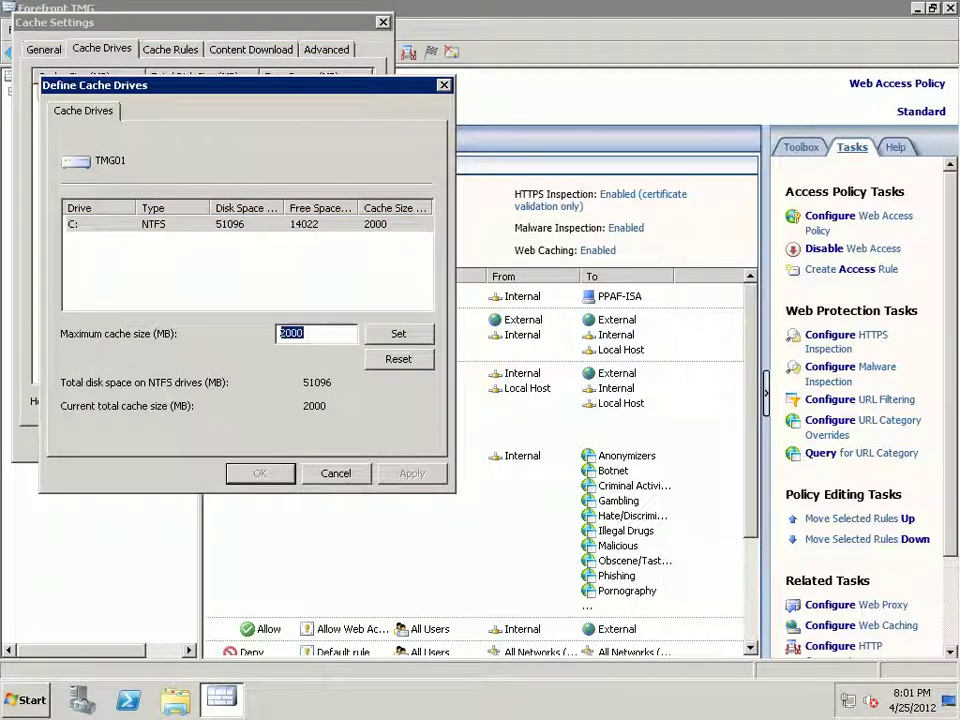
text(40000)
key(BackSpace)
click(398, 333)
click(411, 473)
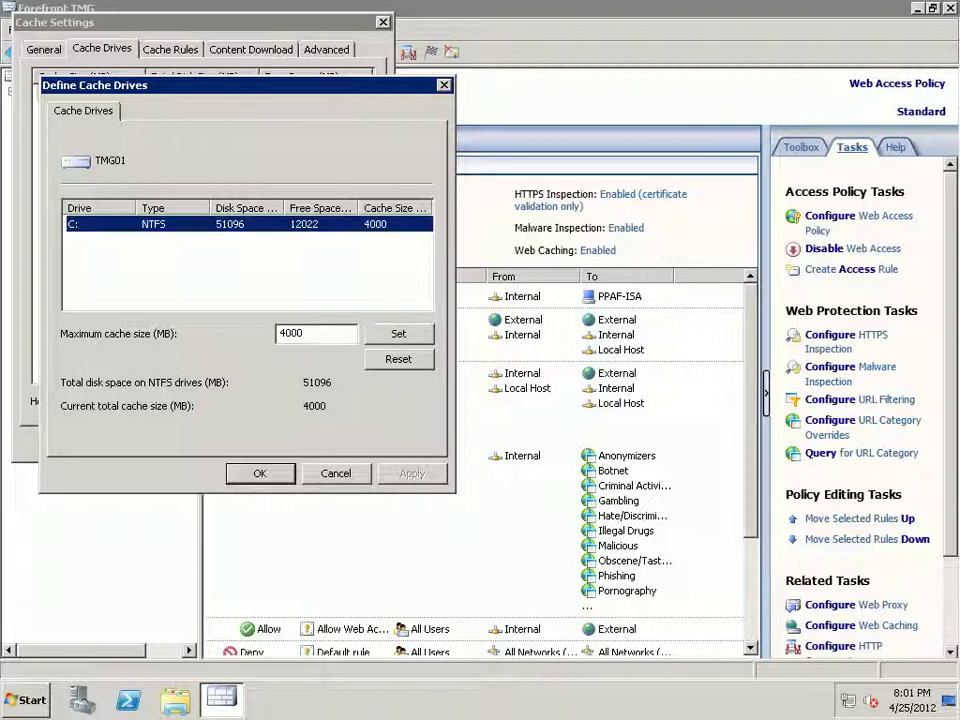
click(260, 473)
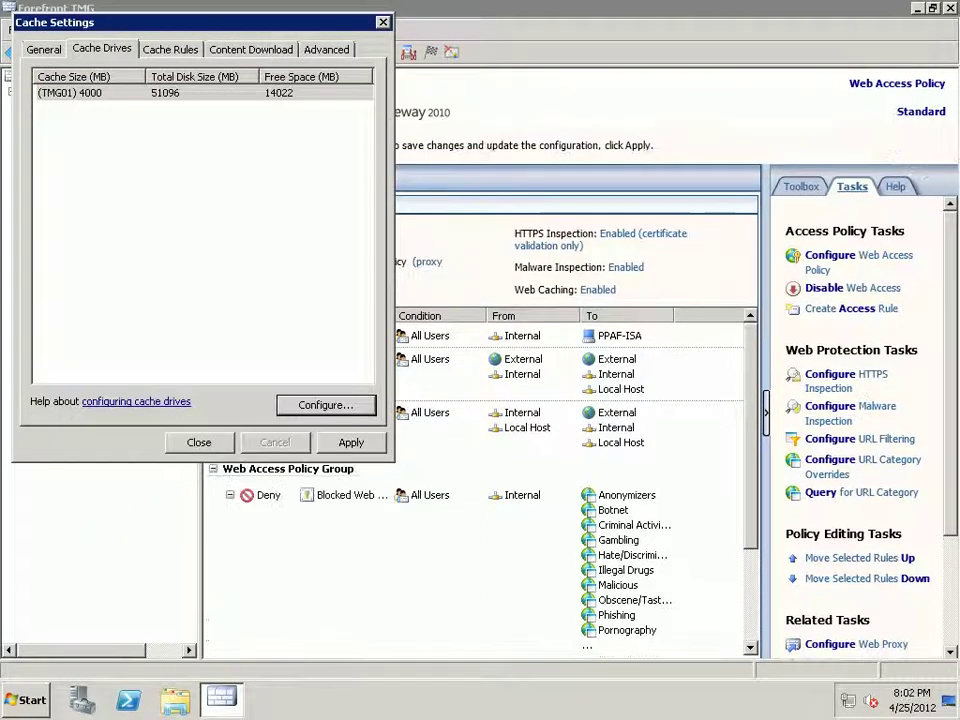
key(ctrl+Tab)
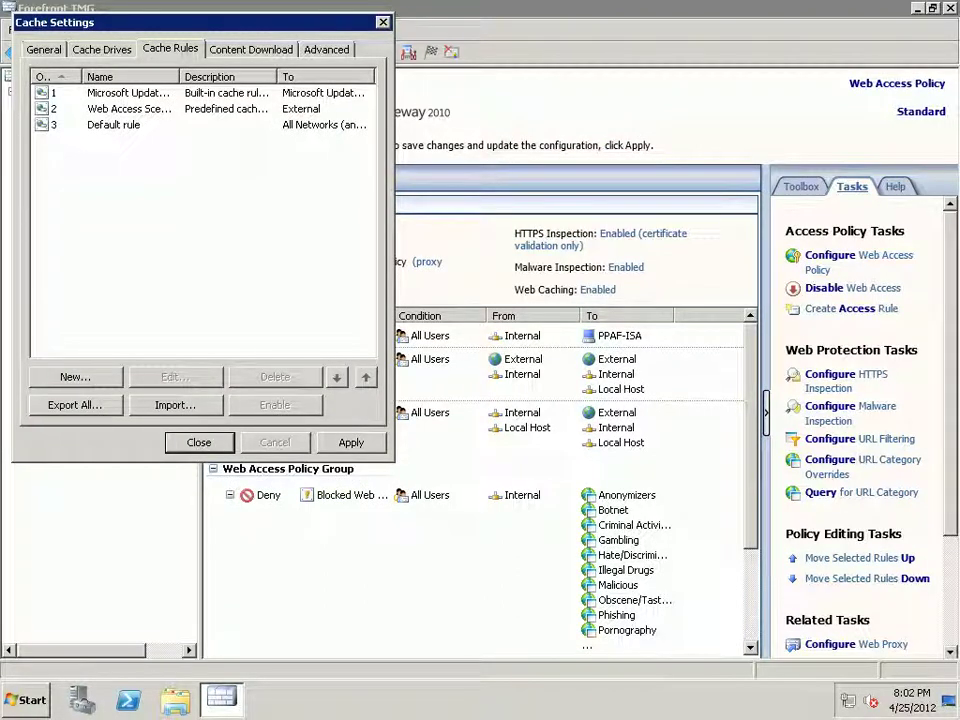
key(ctrl+Tab)
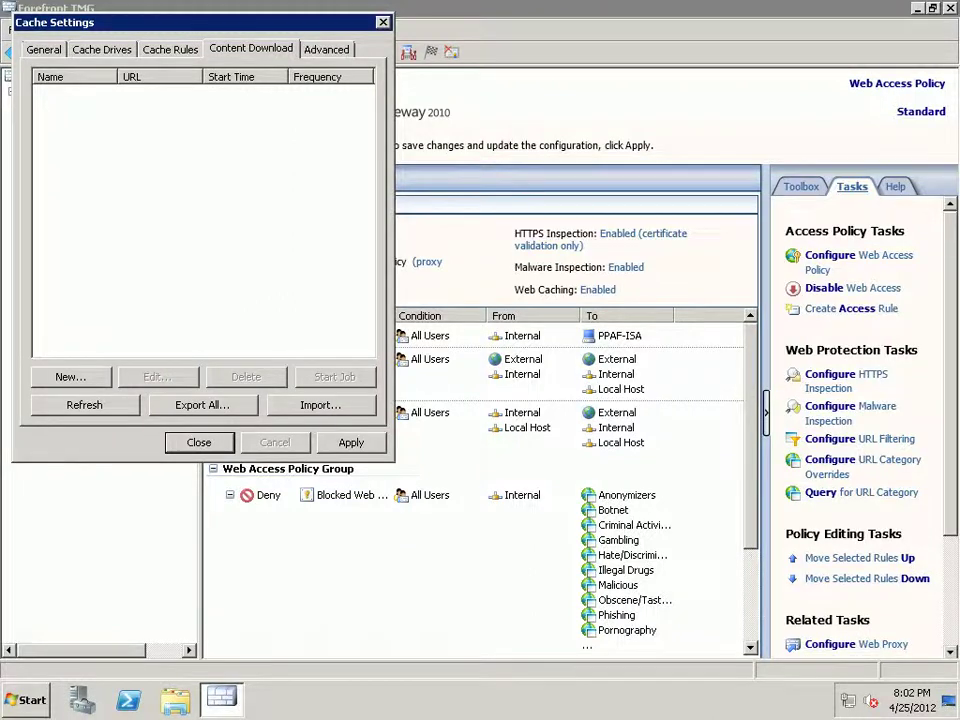
- Start a daily microsoft.com content download job at 08:10, then cancel it and close Cache Settings
key(alt+n)
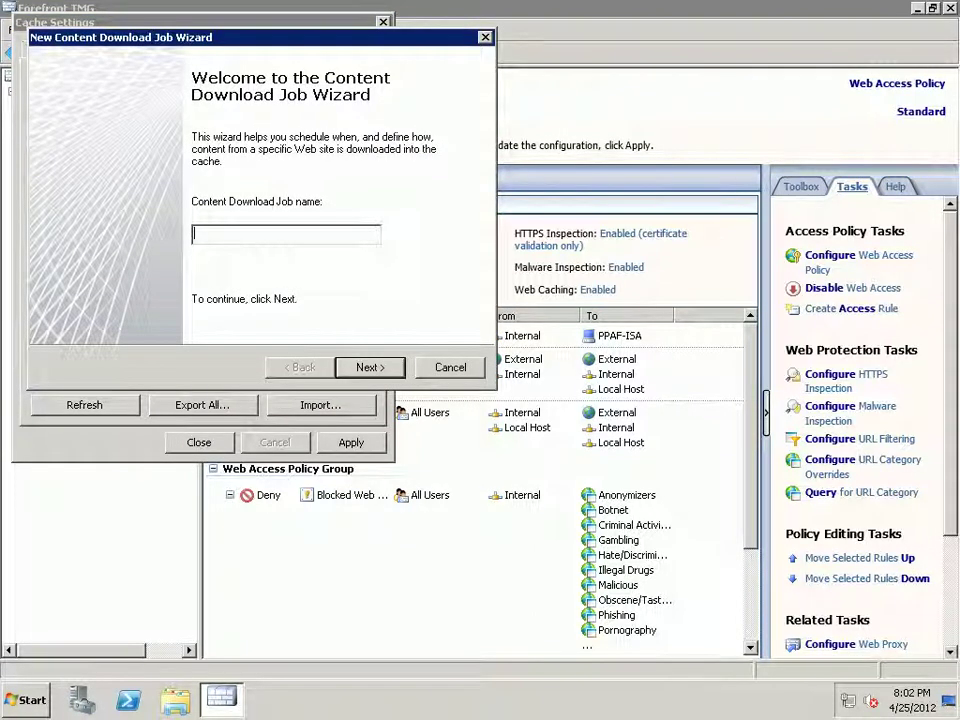
text(microsoft.com)
key(Return)
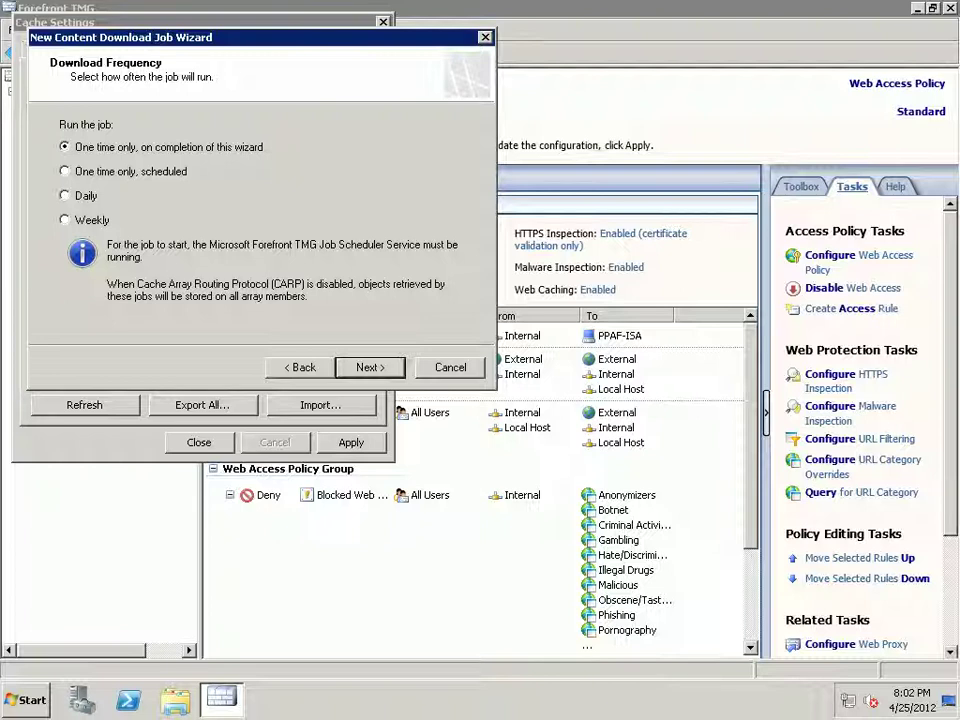
click(65, 195)
key(Return)
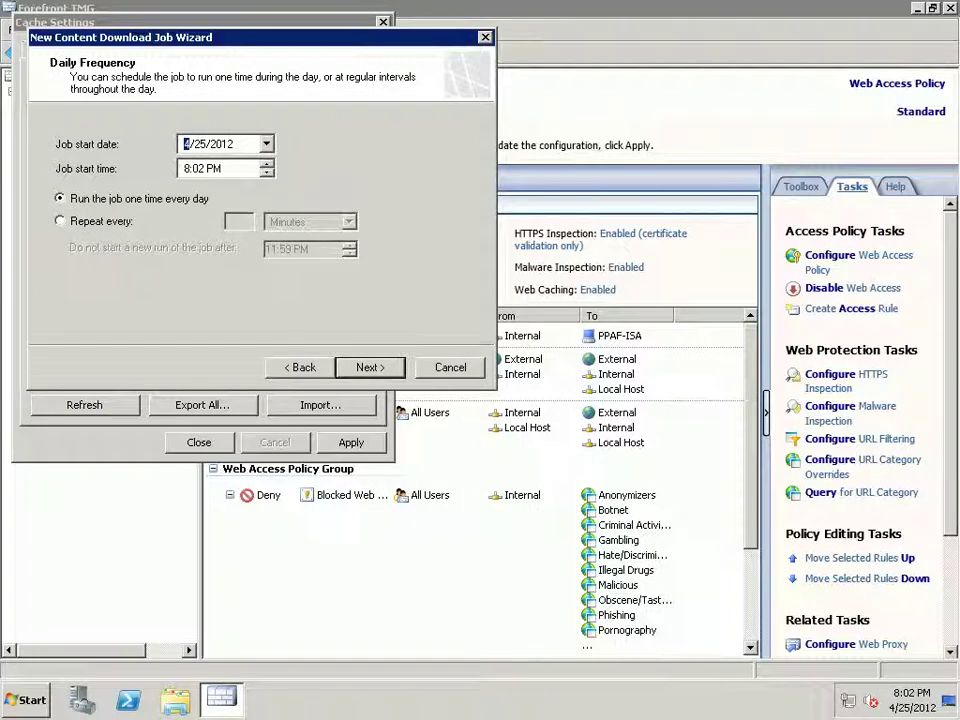
click(194, 168)
text(08)
text(10)
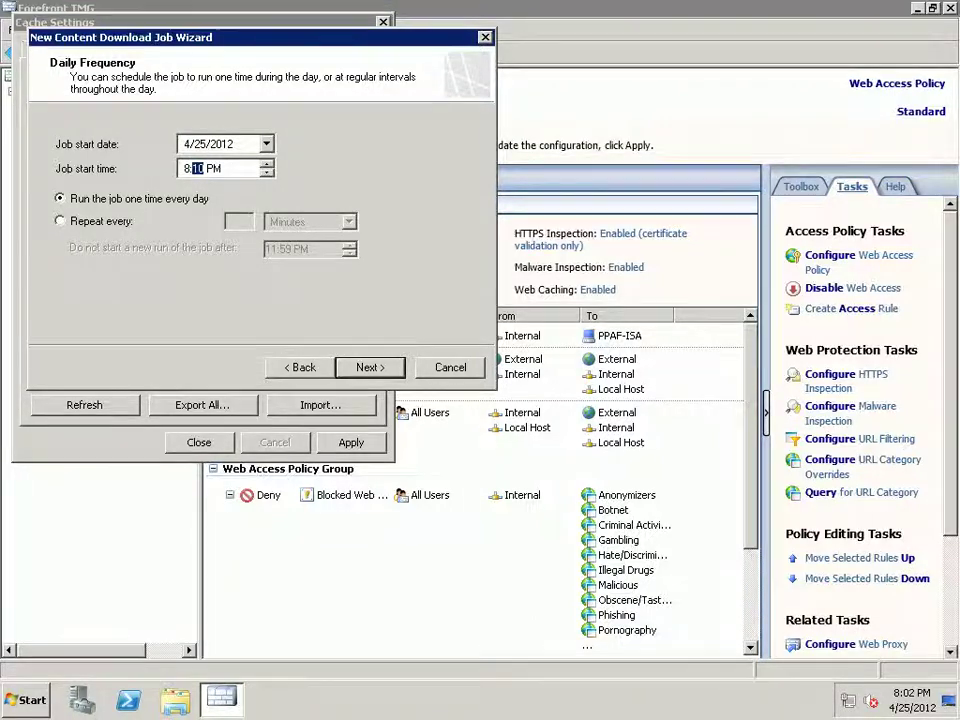
key(Return)
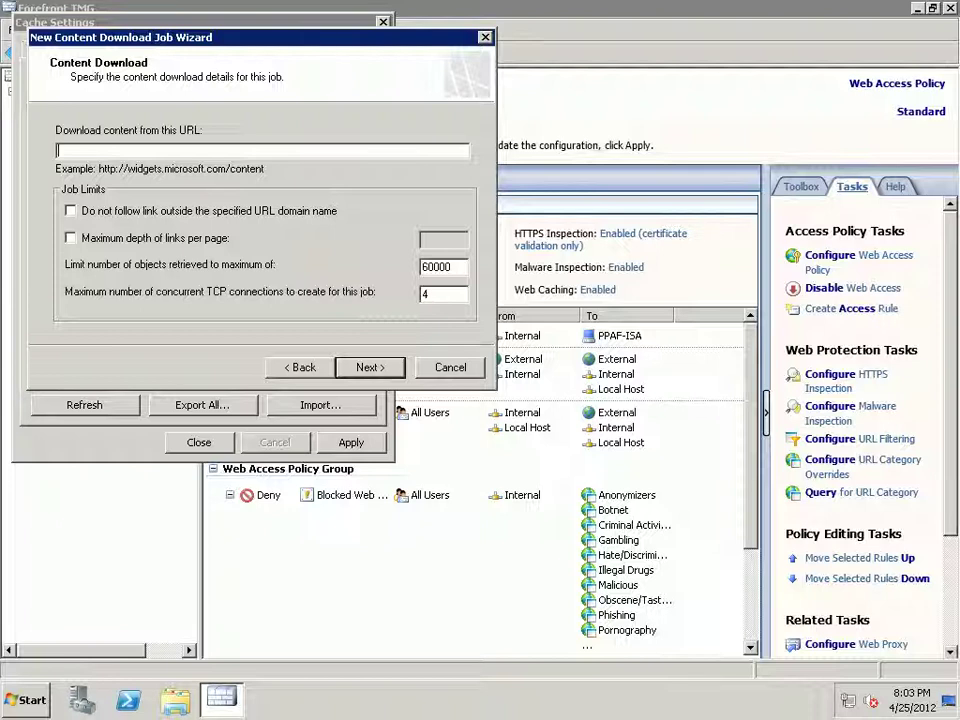
key(Escape)
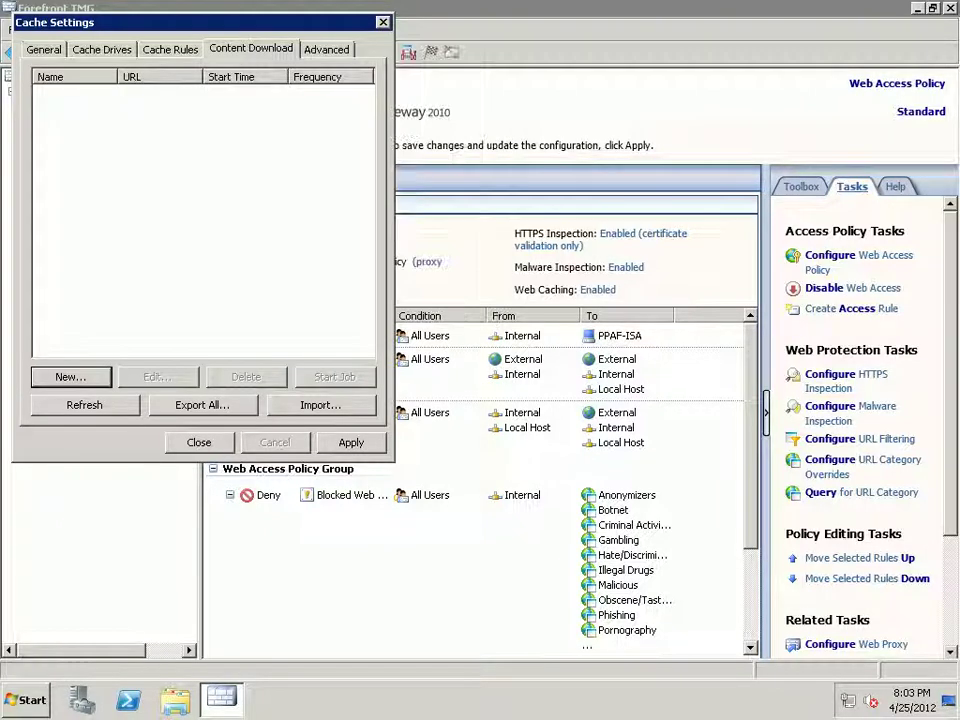
key(Escape)
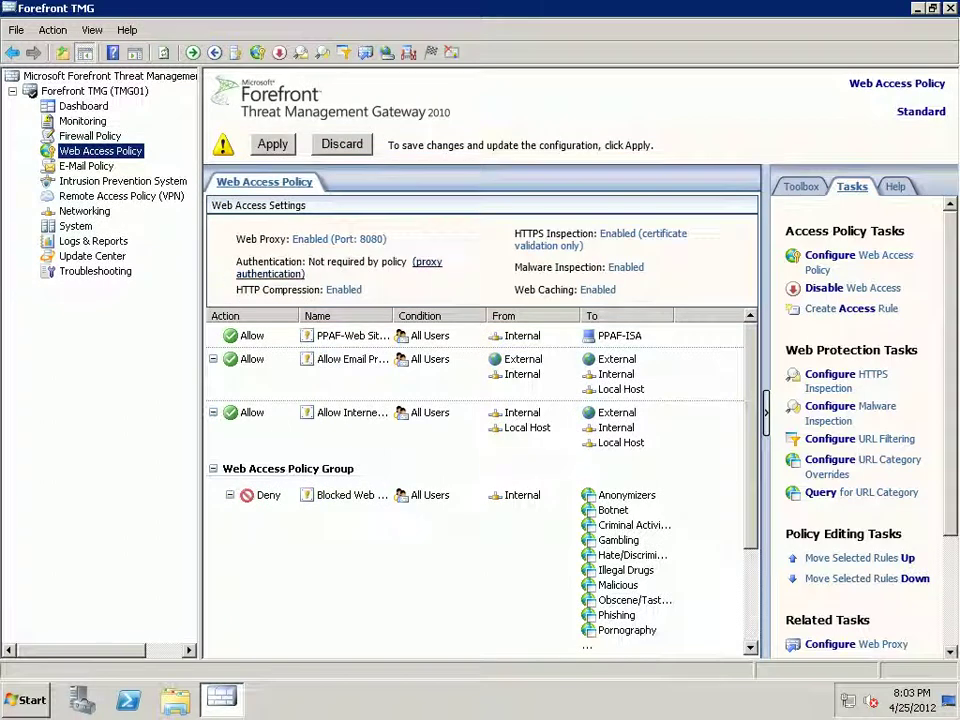
click(428, 262)
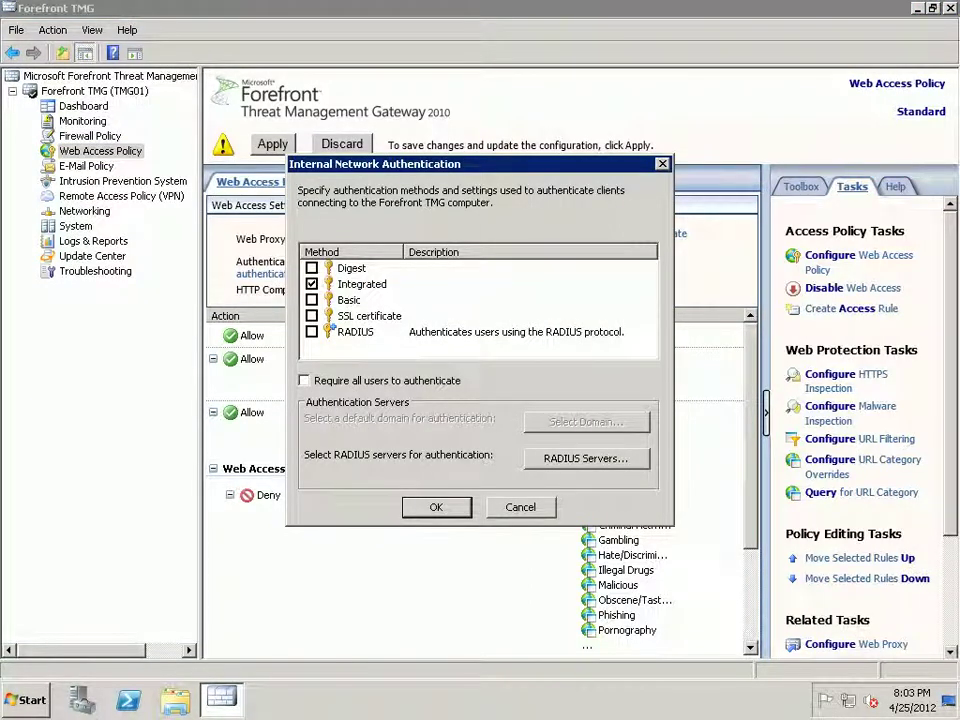
click(304, 380)
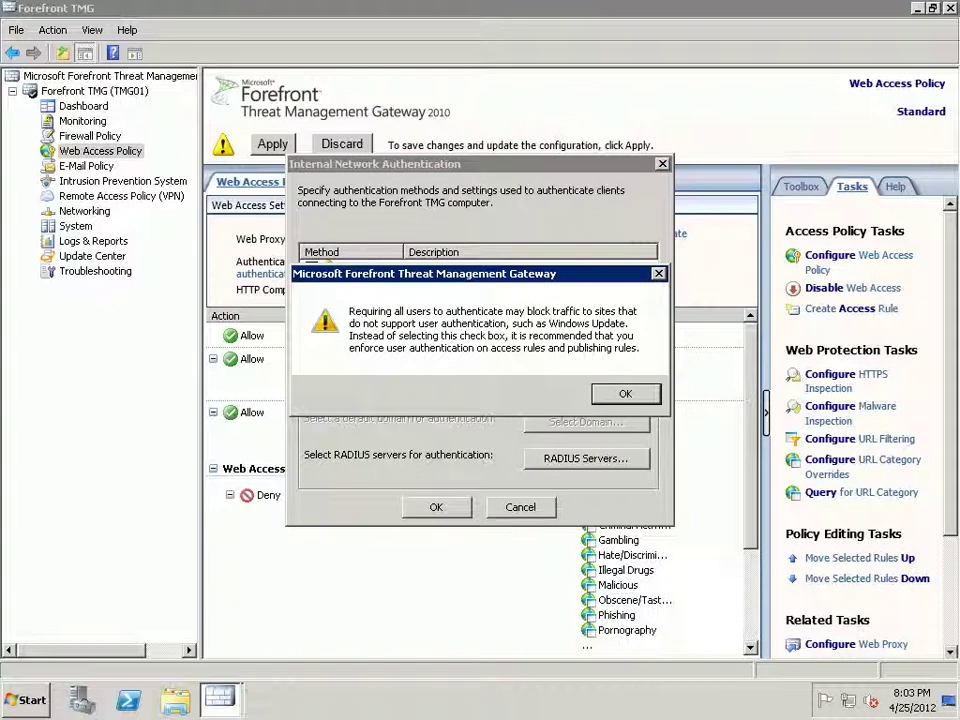
click(624, 392)
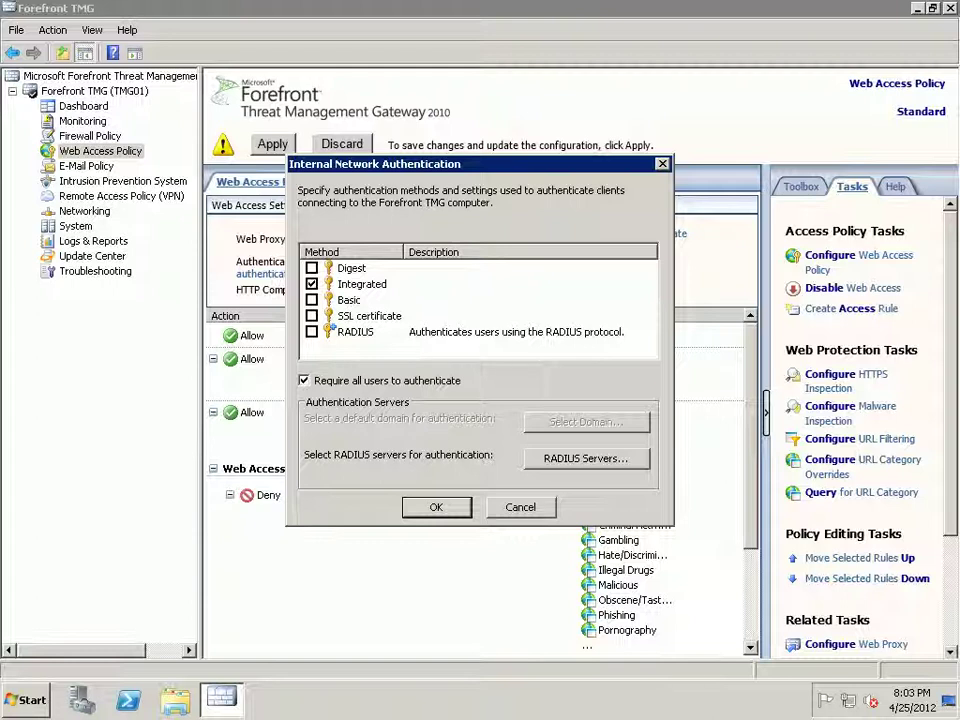
key(Return)
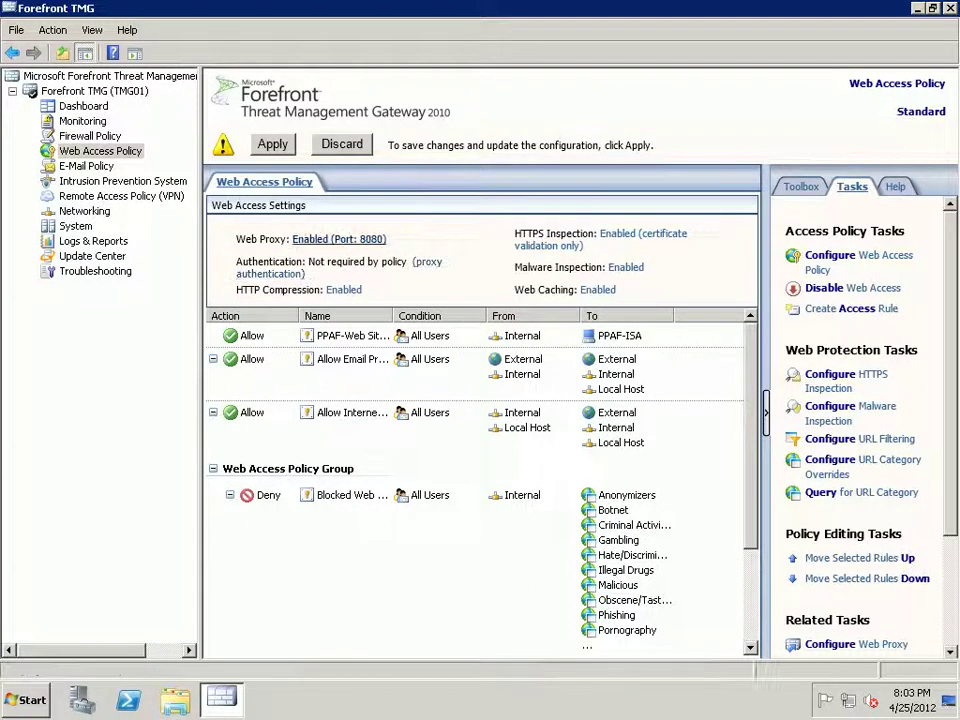
- Try HTTP port 1234 on the Internal web proxy, then cancel and discard changes, keeping 8080
click(339, 239)
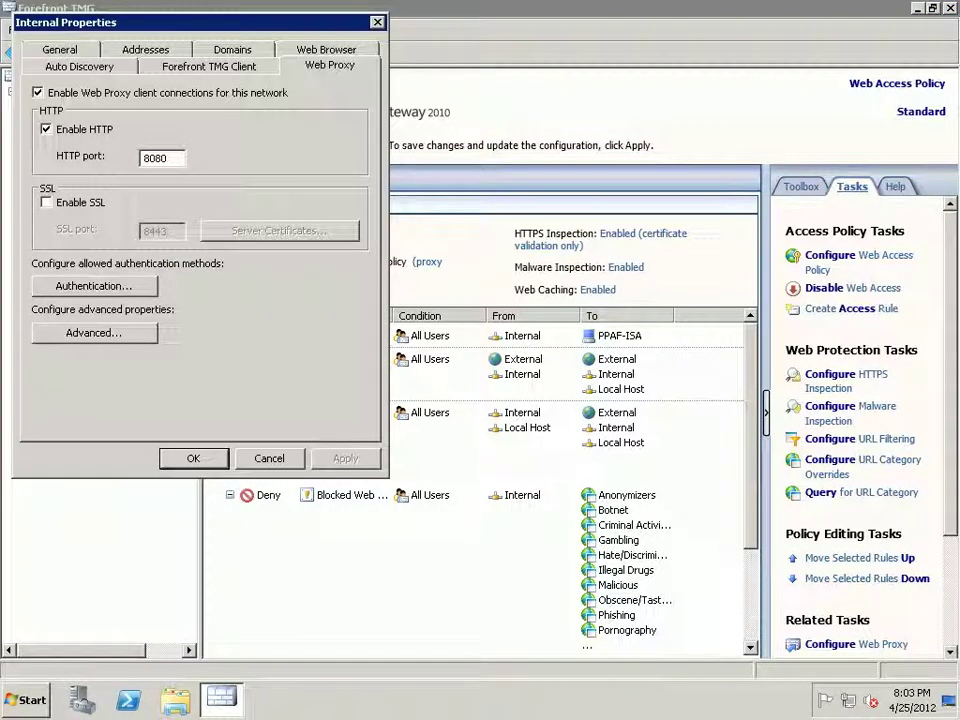
drag(176, 157, 144, 157)
text(1234)
key(Escape)
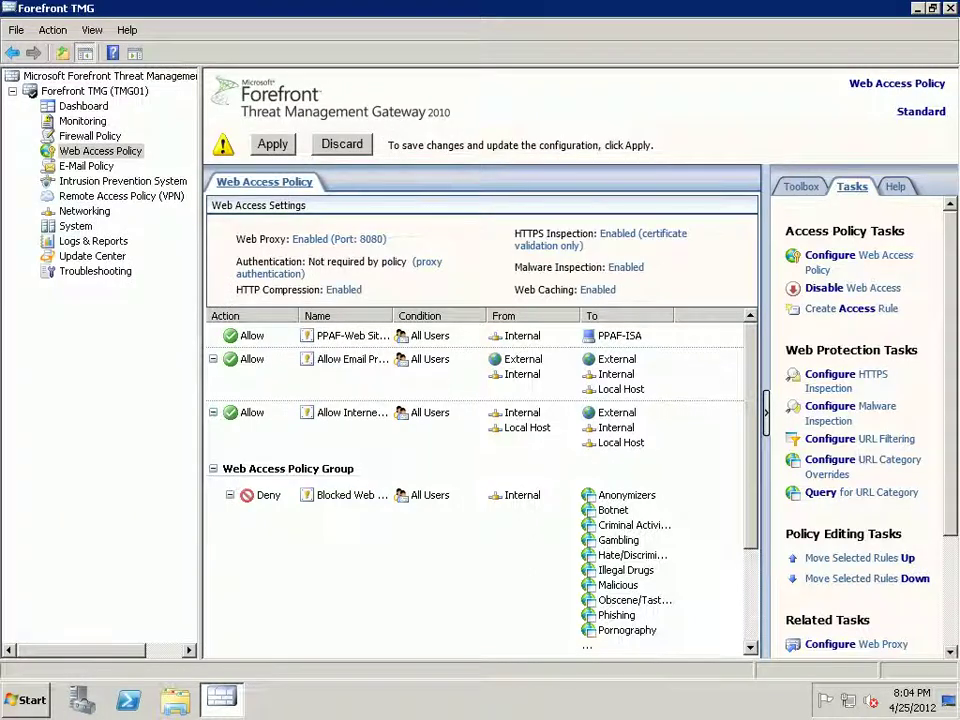
click(342, 144)
click(508, 384)
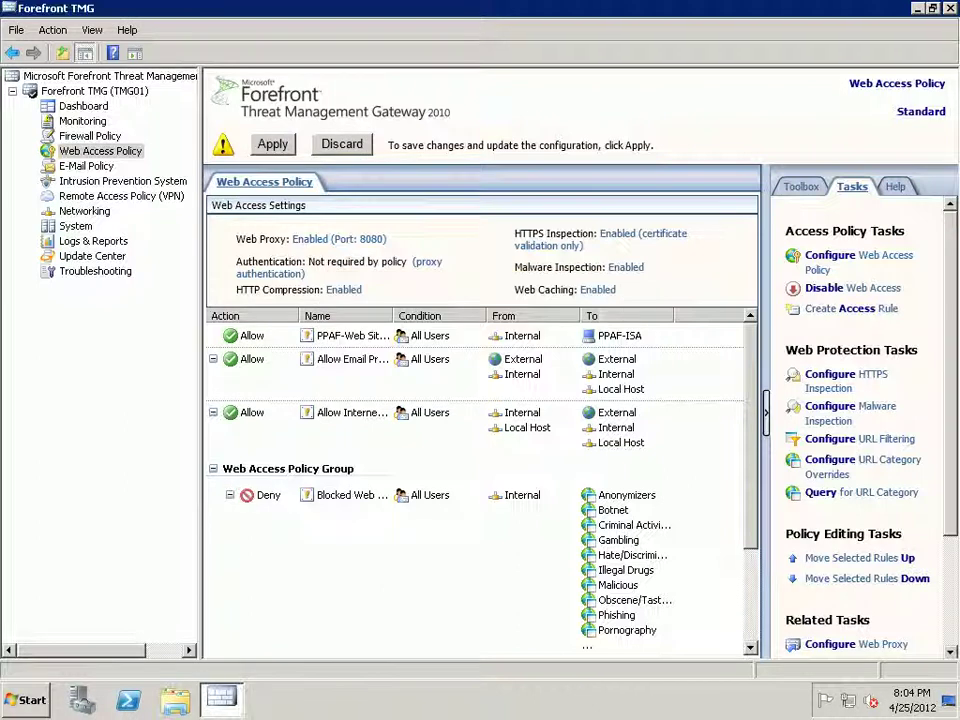